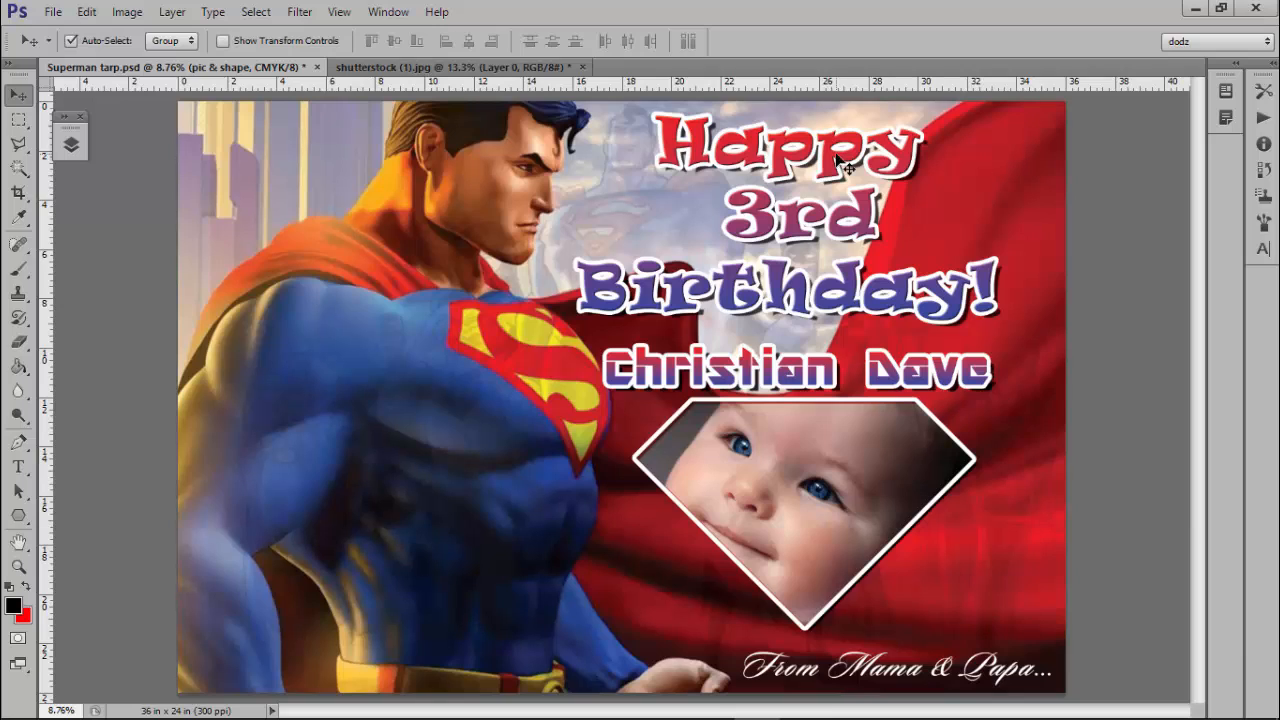
click(796, 384)
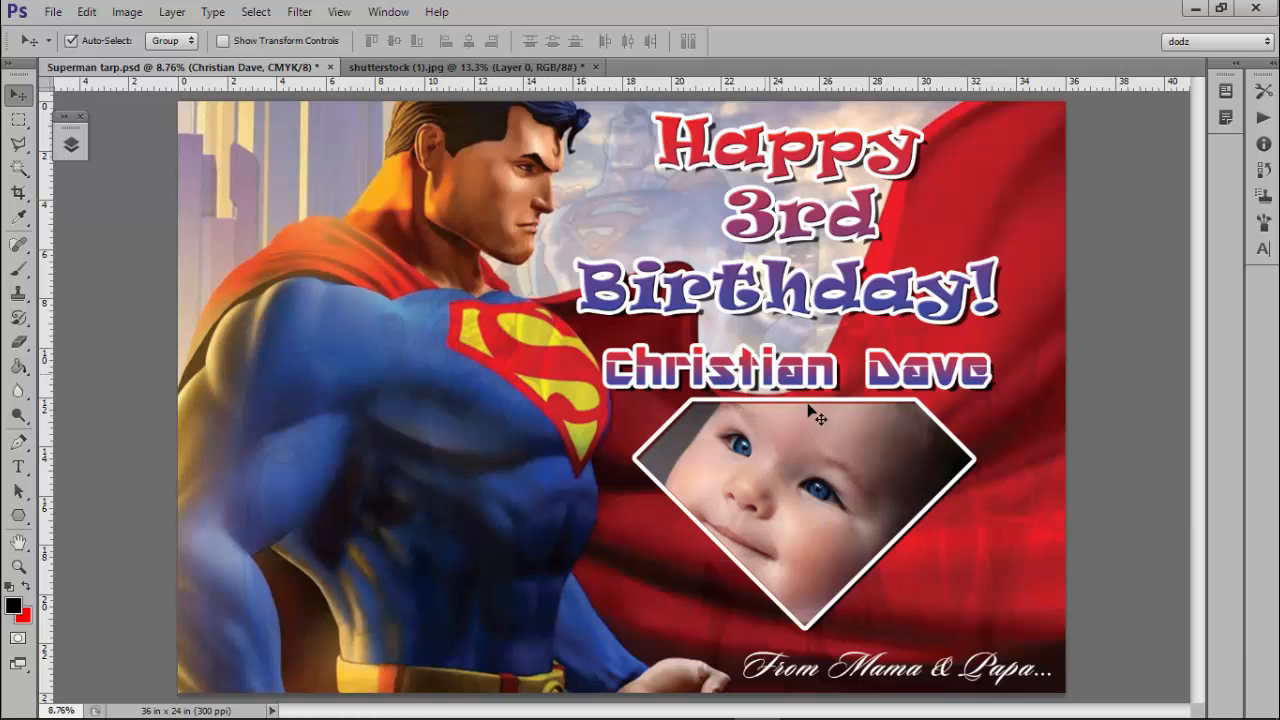
click(803, 487)
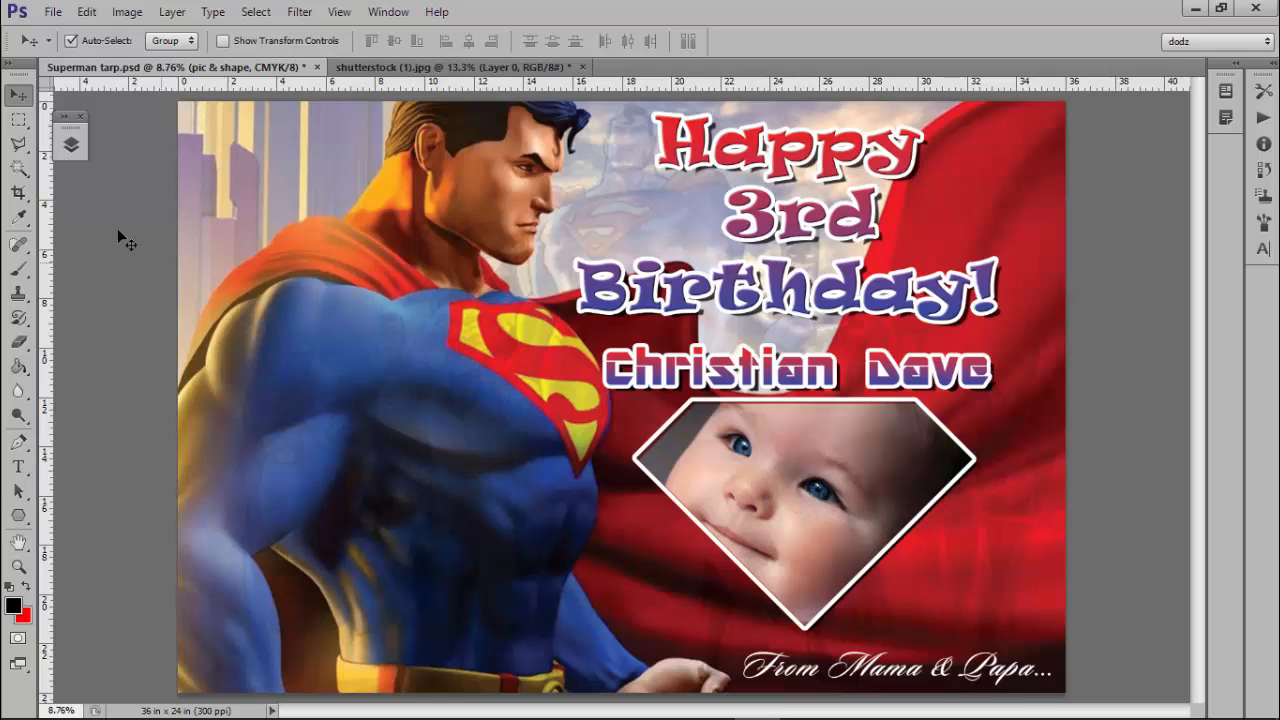
click(73, 148)
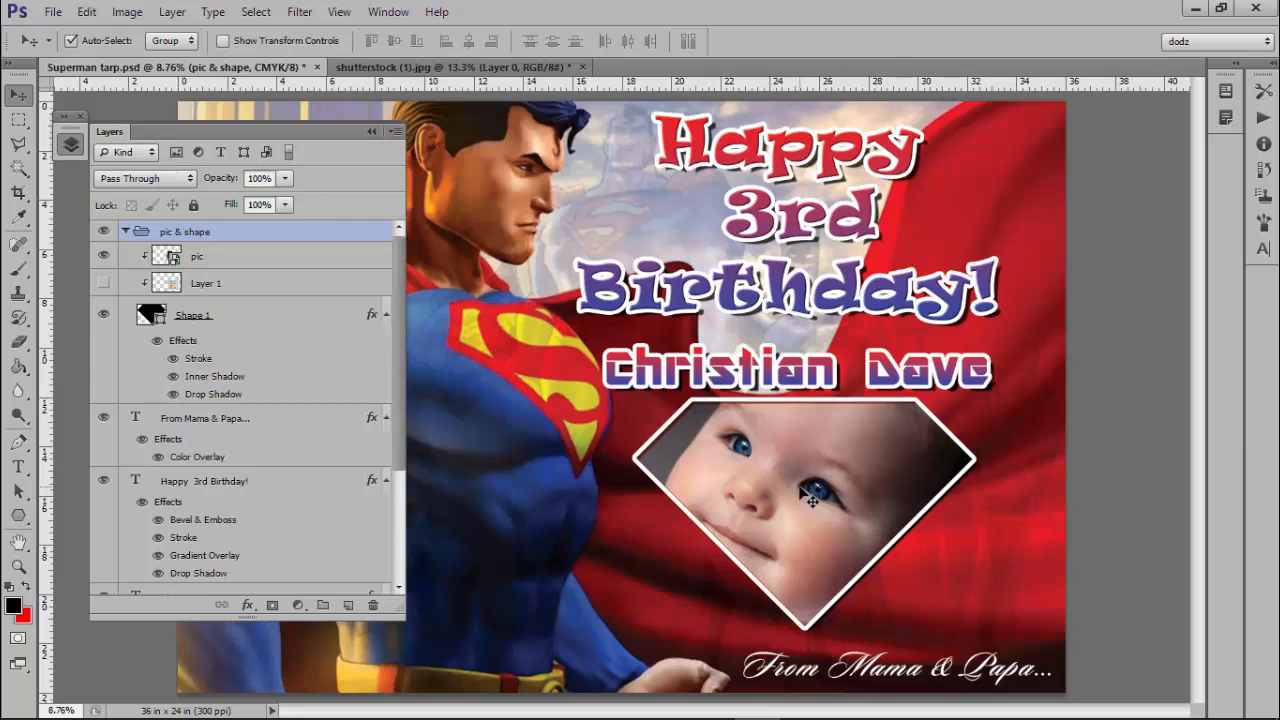
click(371, 130)
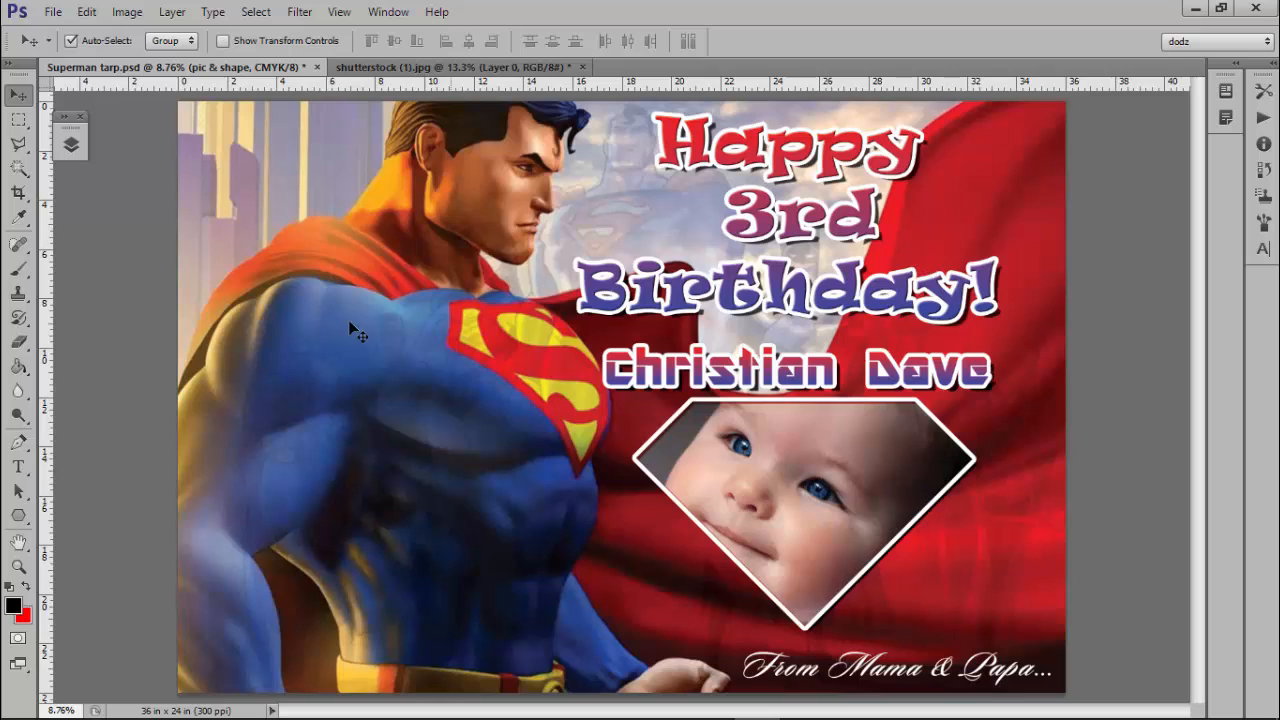
click(70, 144)
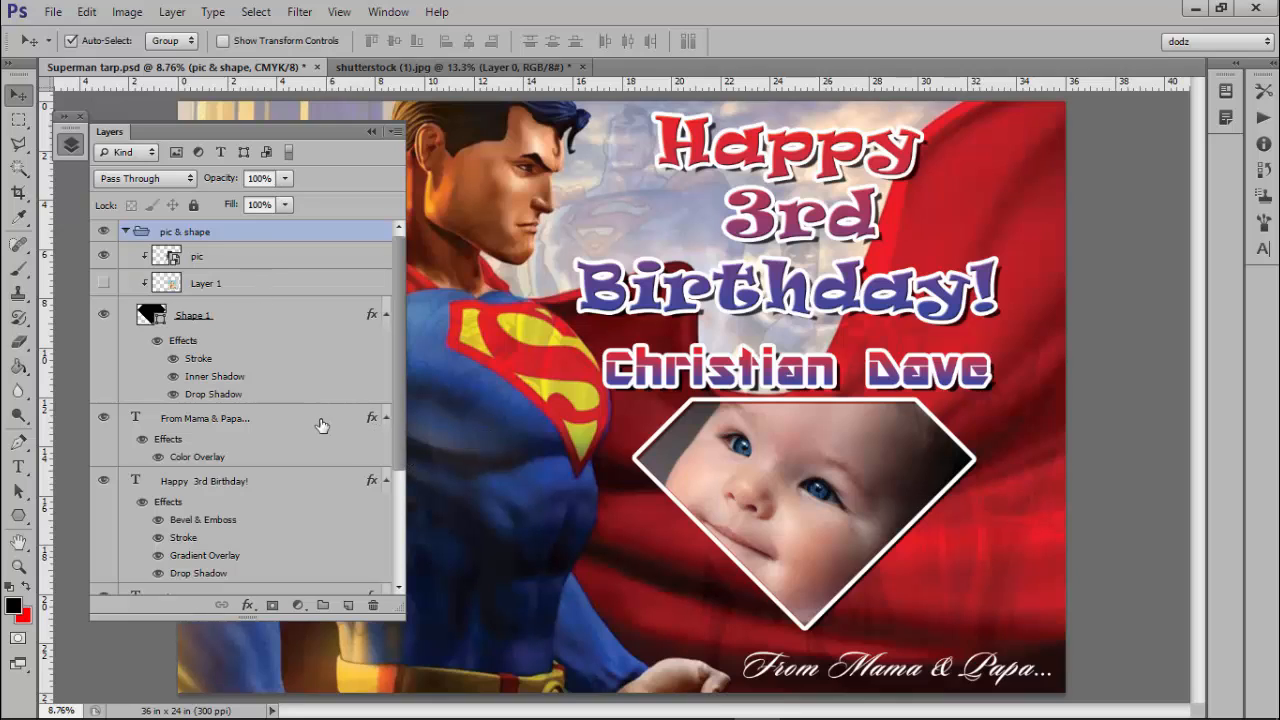
click(125, 231)
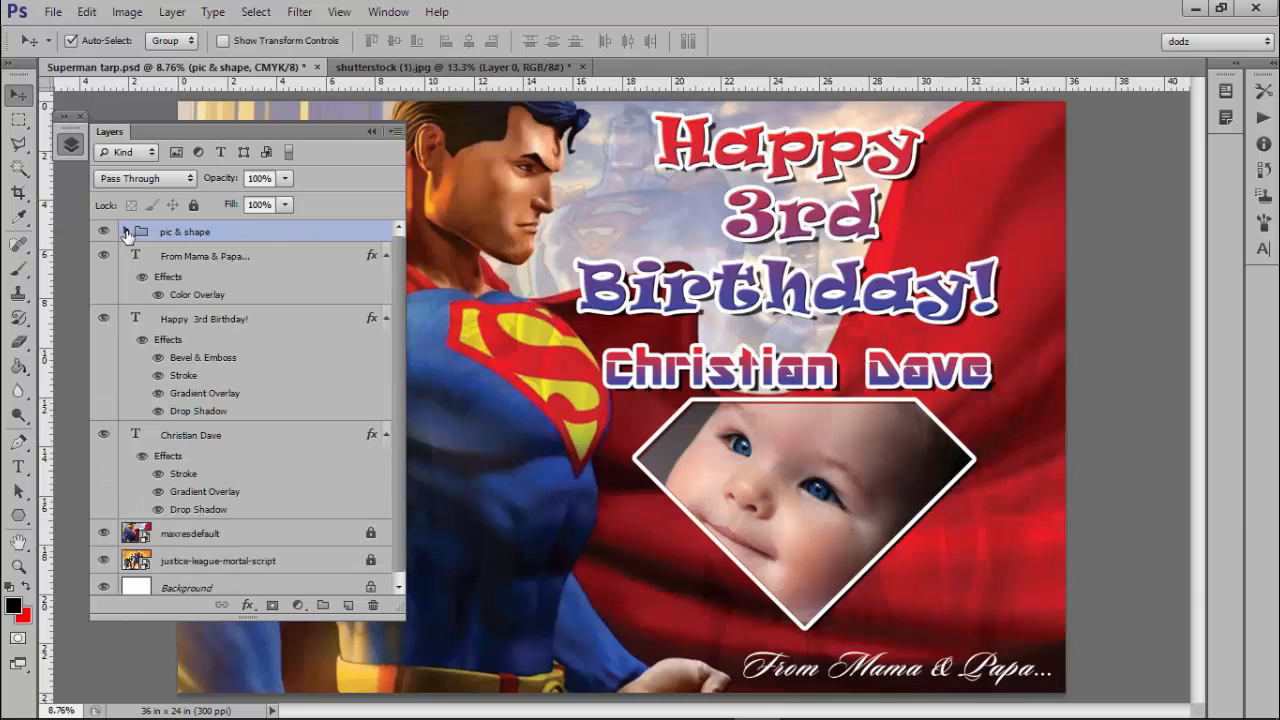
click(125, 231)
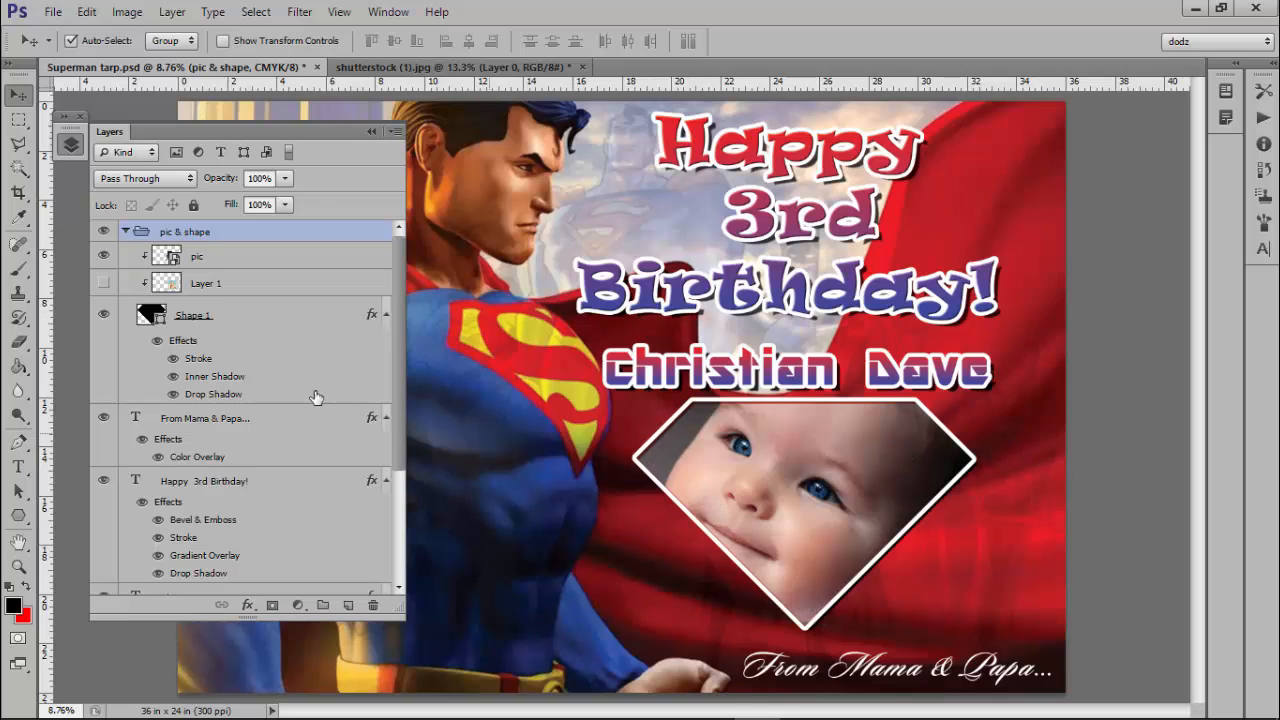
click(123, 231)
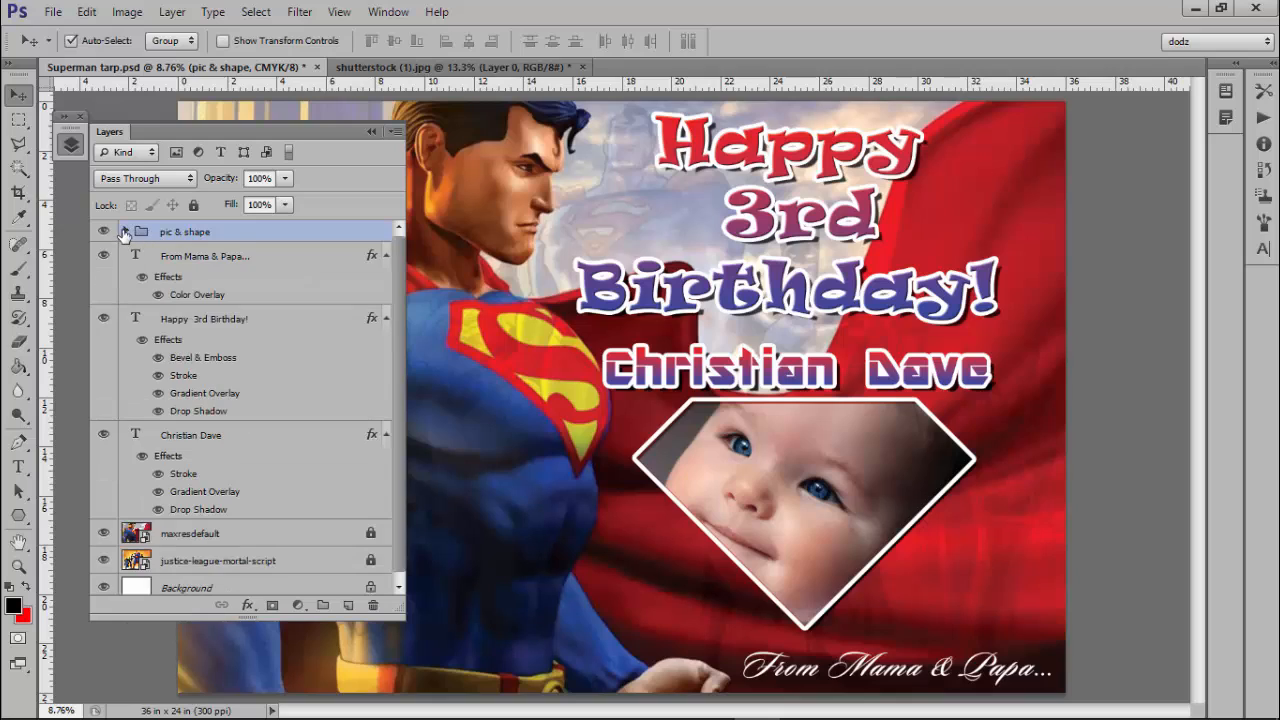
click(207, 274)
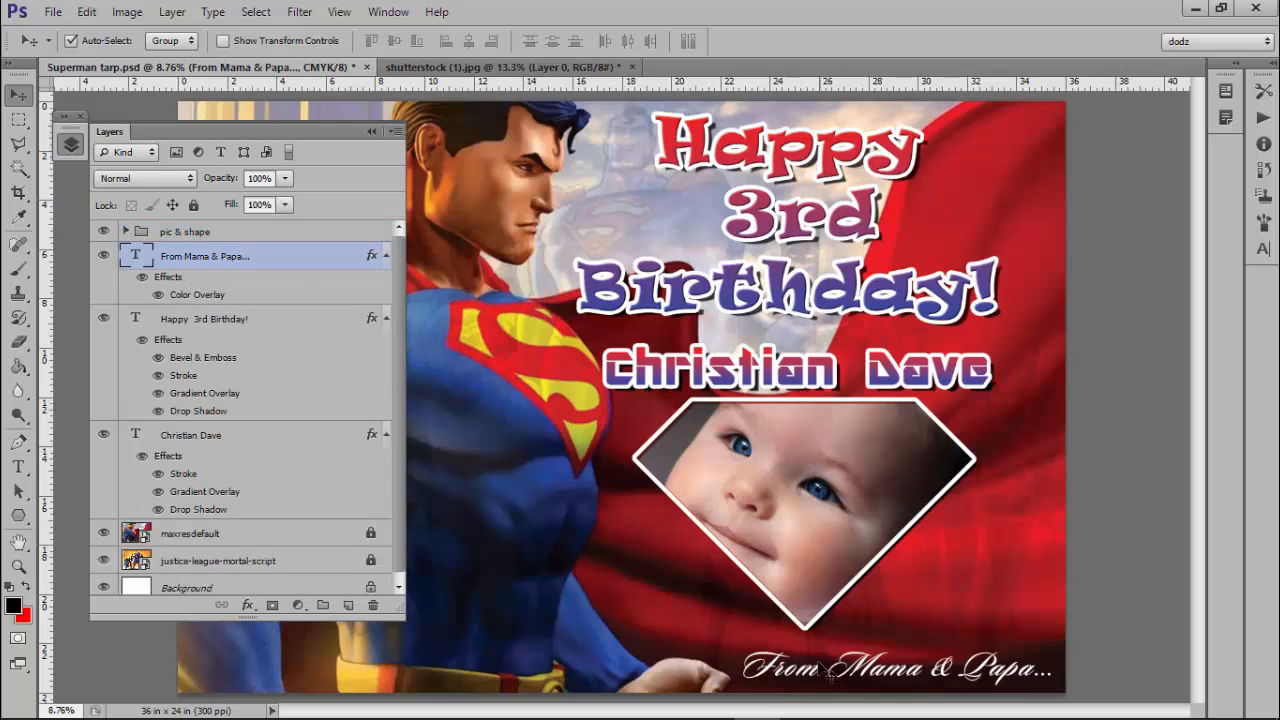
click(199, 324)
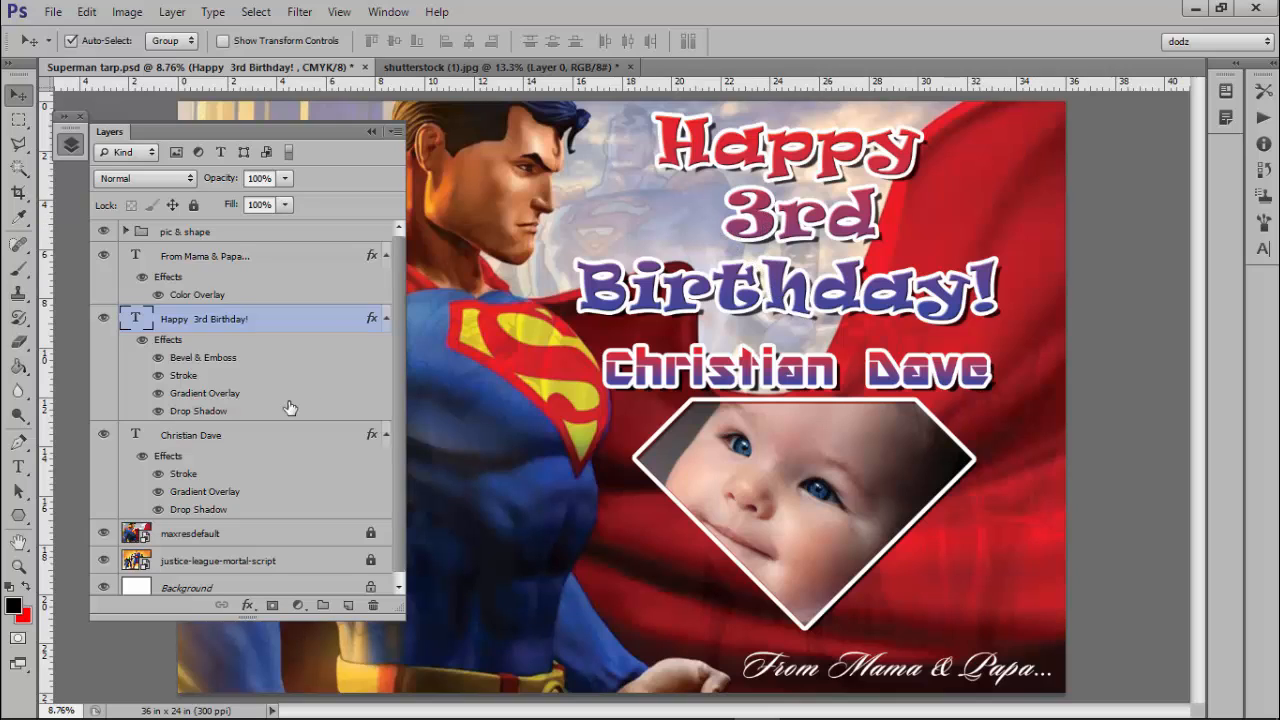
click(242, 438)
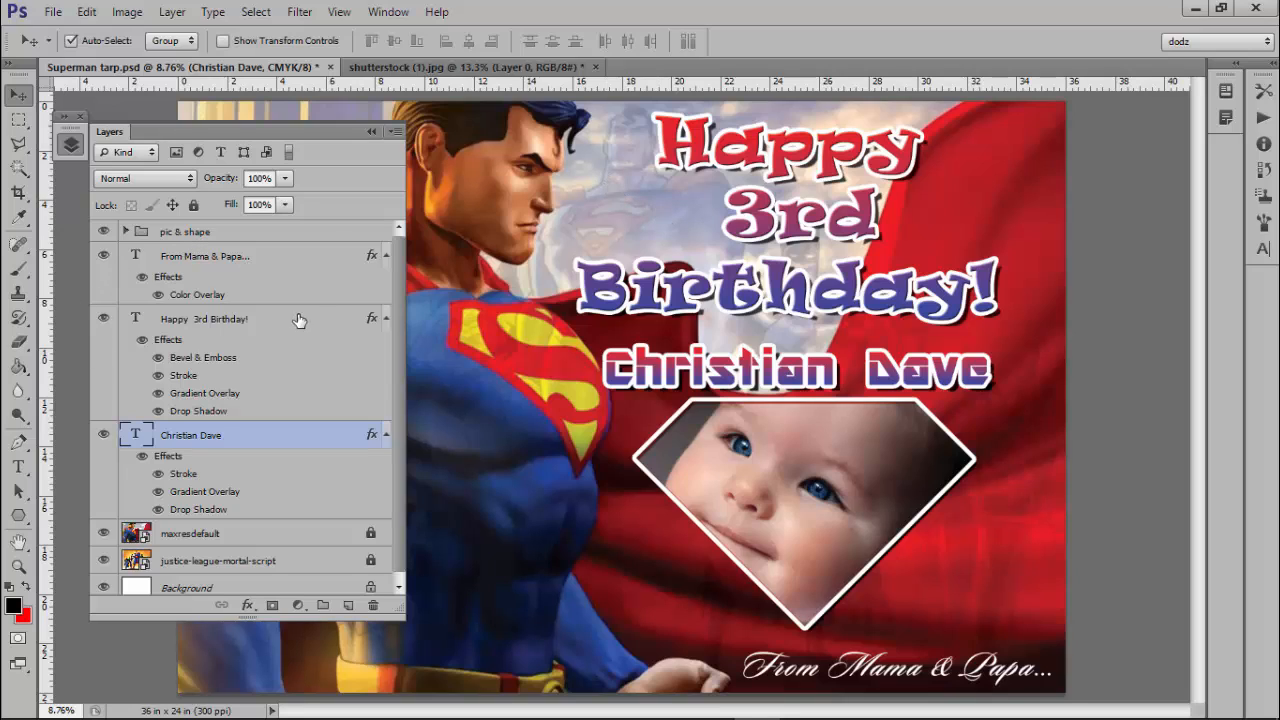
Change the greeting text from 'Happy 3rd Birthday!' to 'Happy 2nd Birthday!'.
click(18, 468)
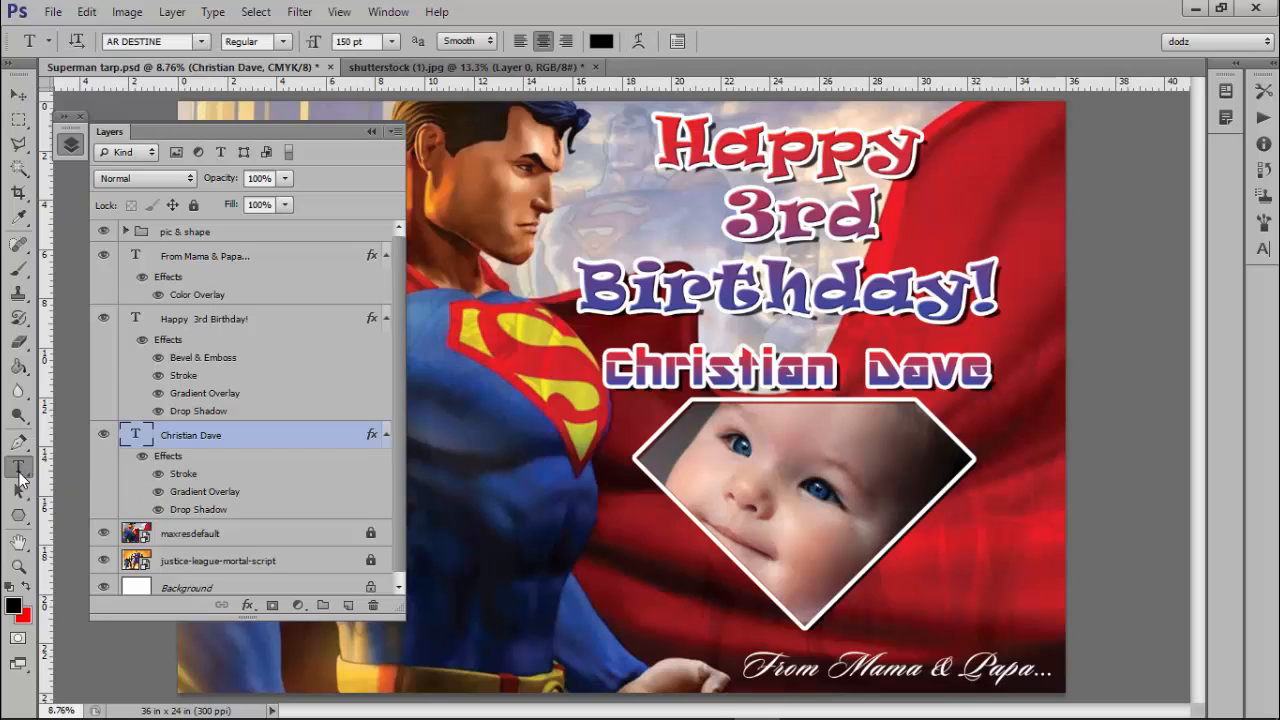
click(235, 325)
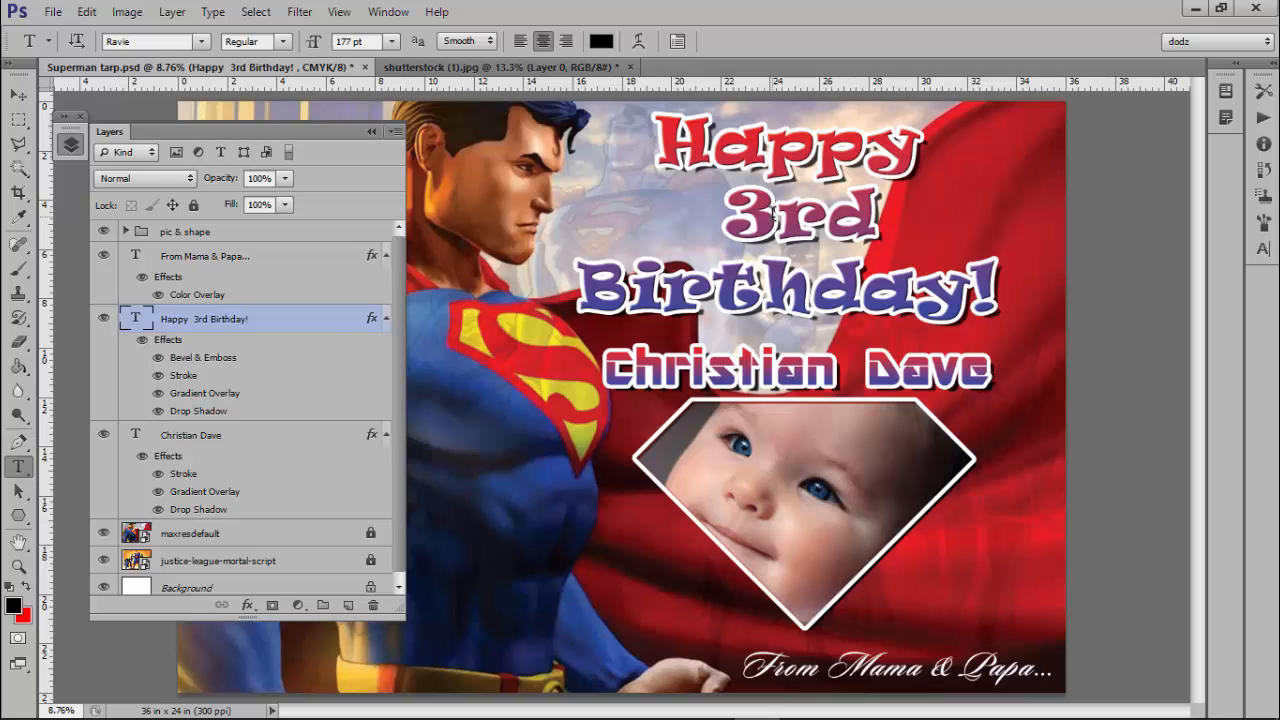
click(773, 213)
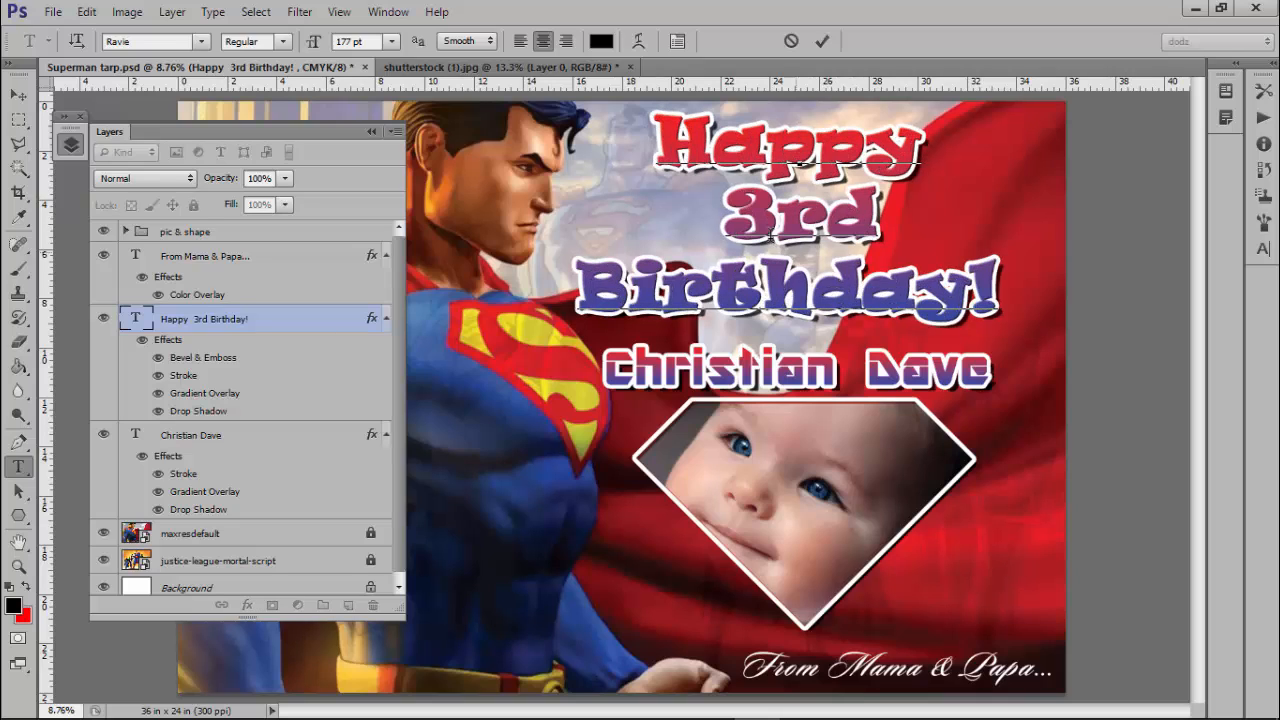
double_click(762, 224)
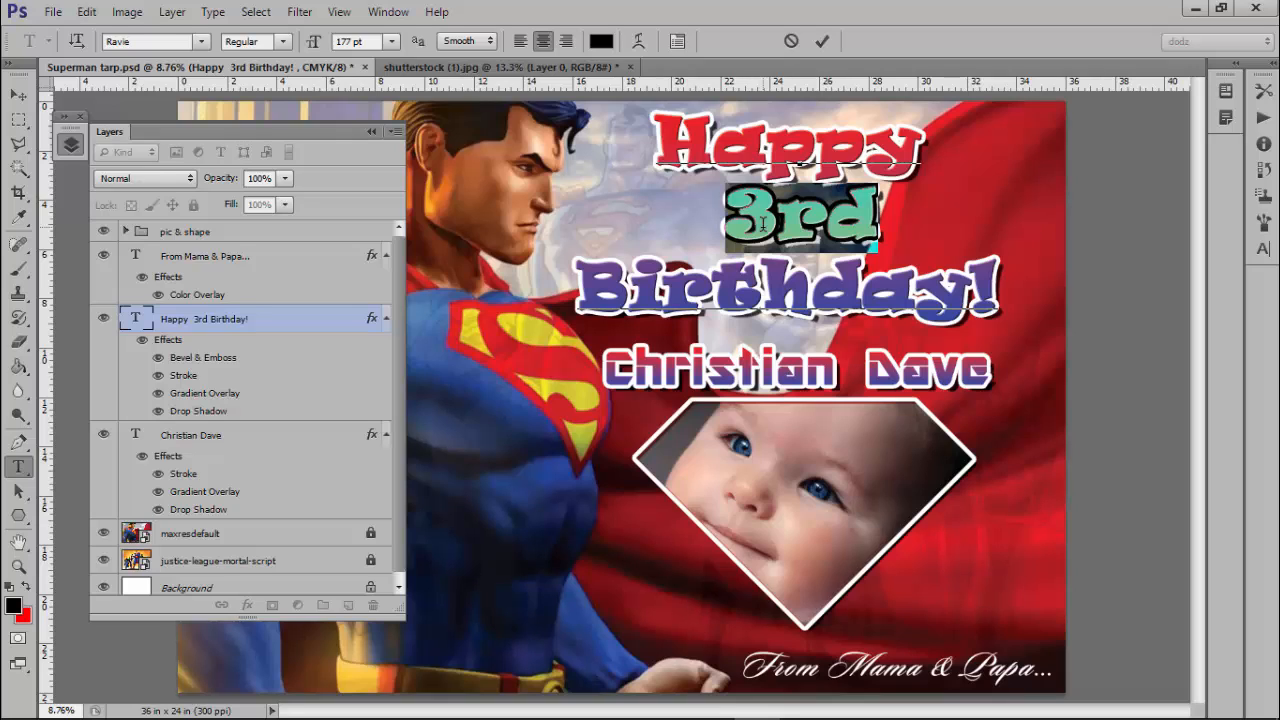
text(2)
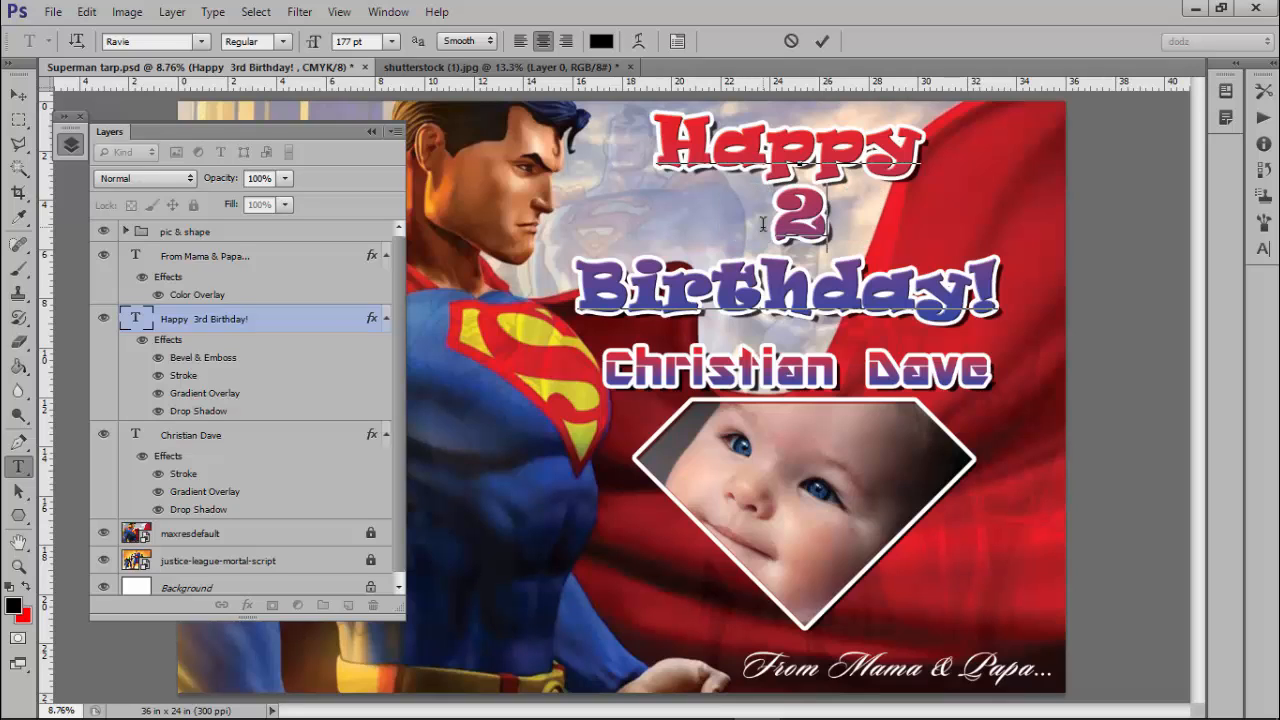
text(nd)
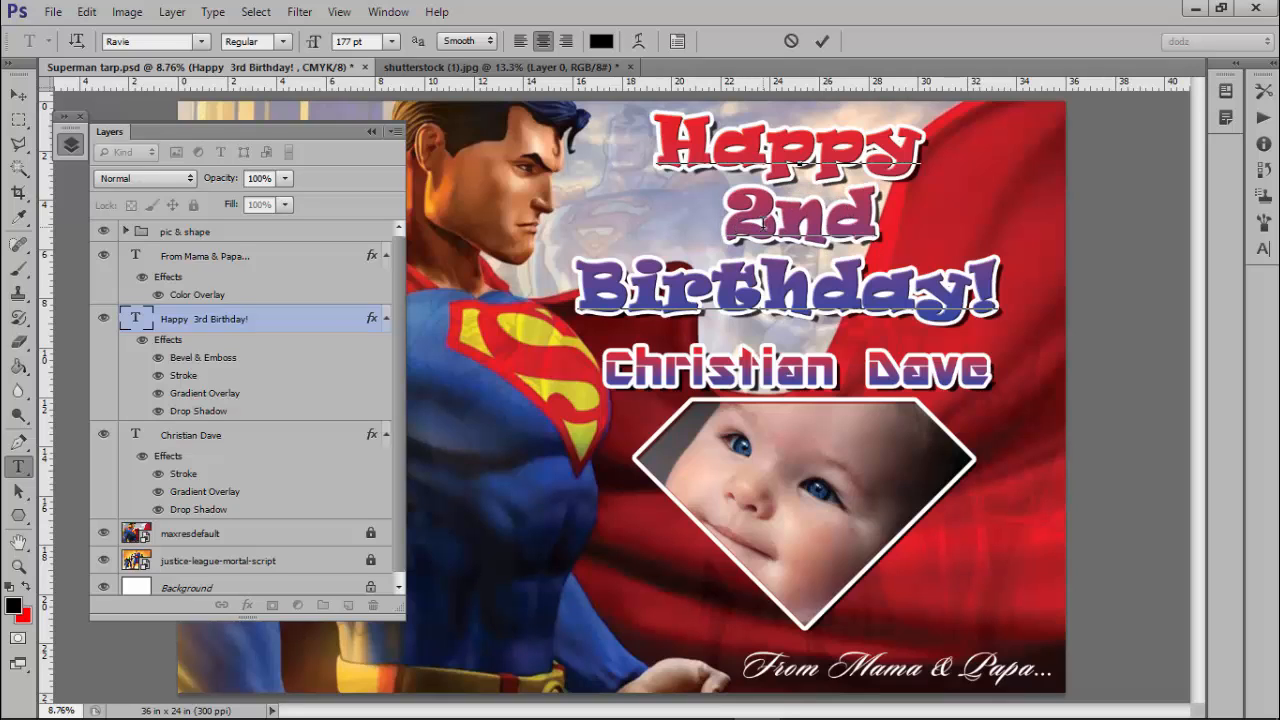
click(821, 42)
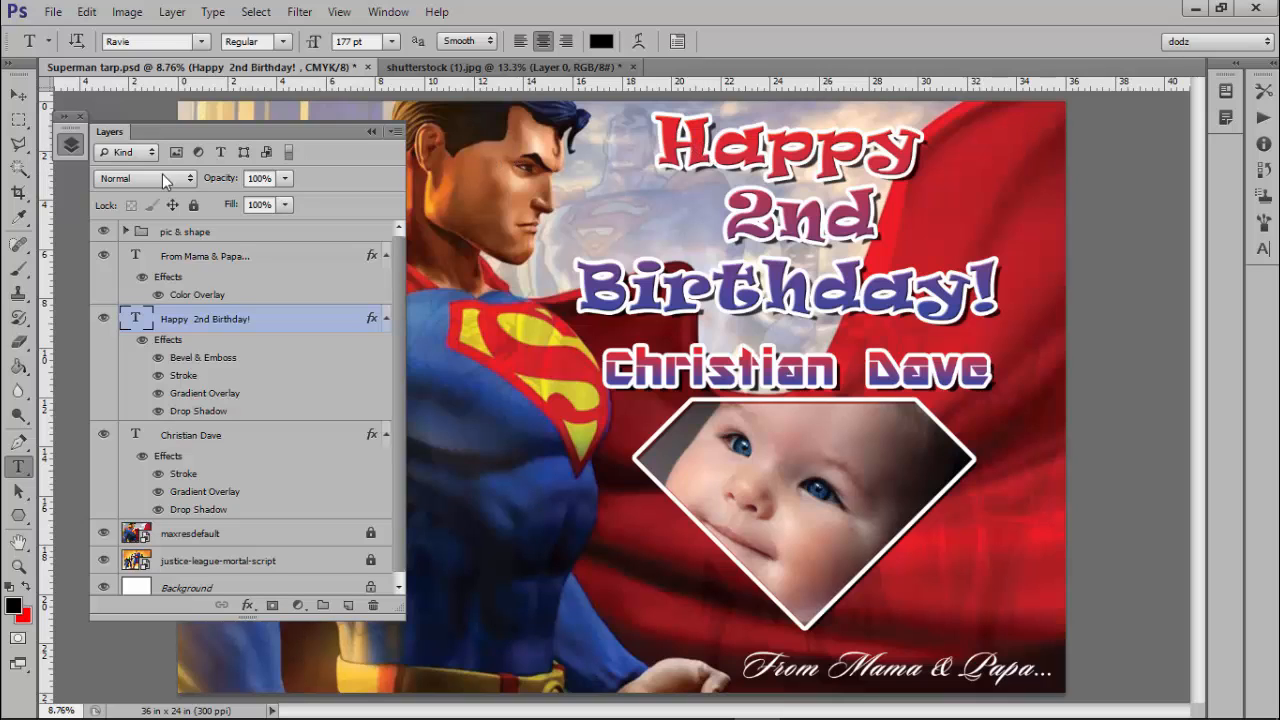
Set the Happy 2nd Birthday! greeting in the Showcard Gothic font.
click(18, 94)
click(18, 94)
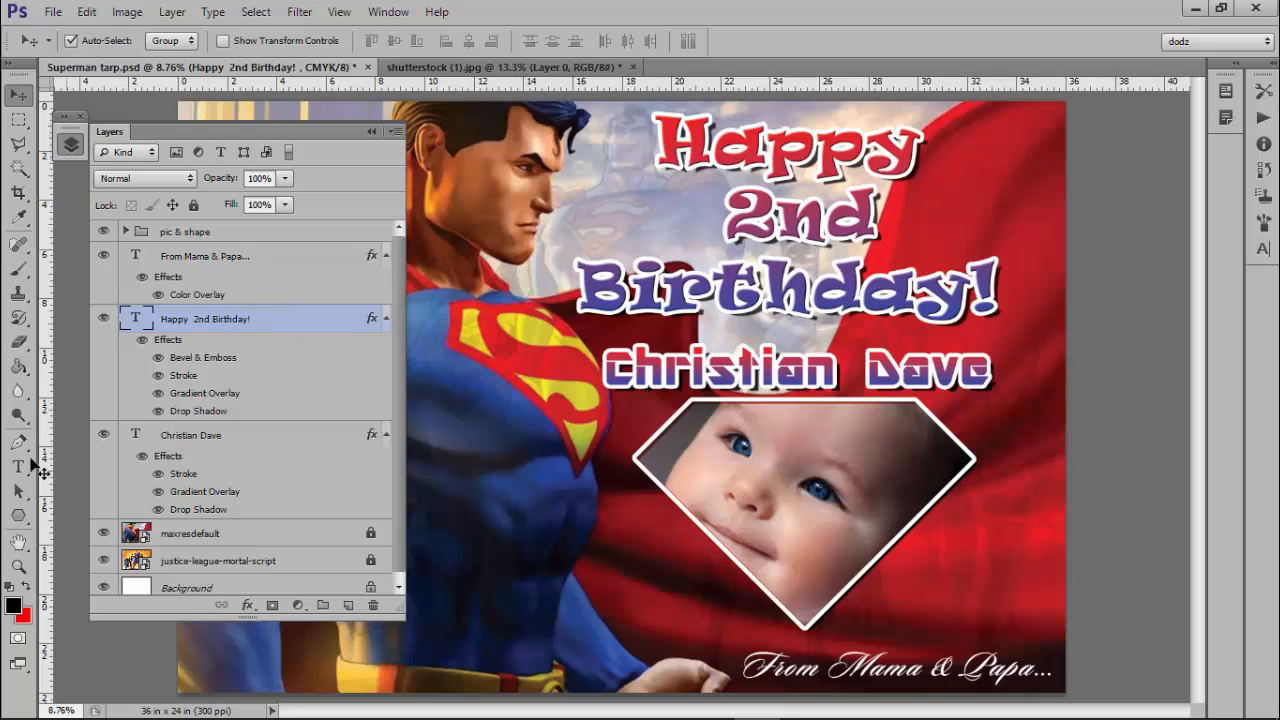
click(18, 467)
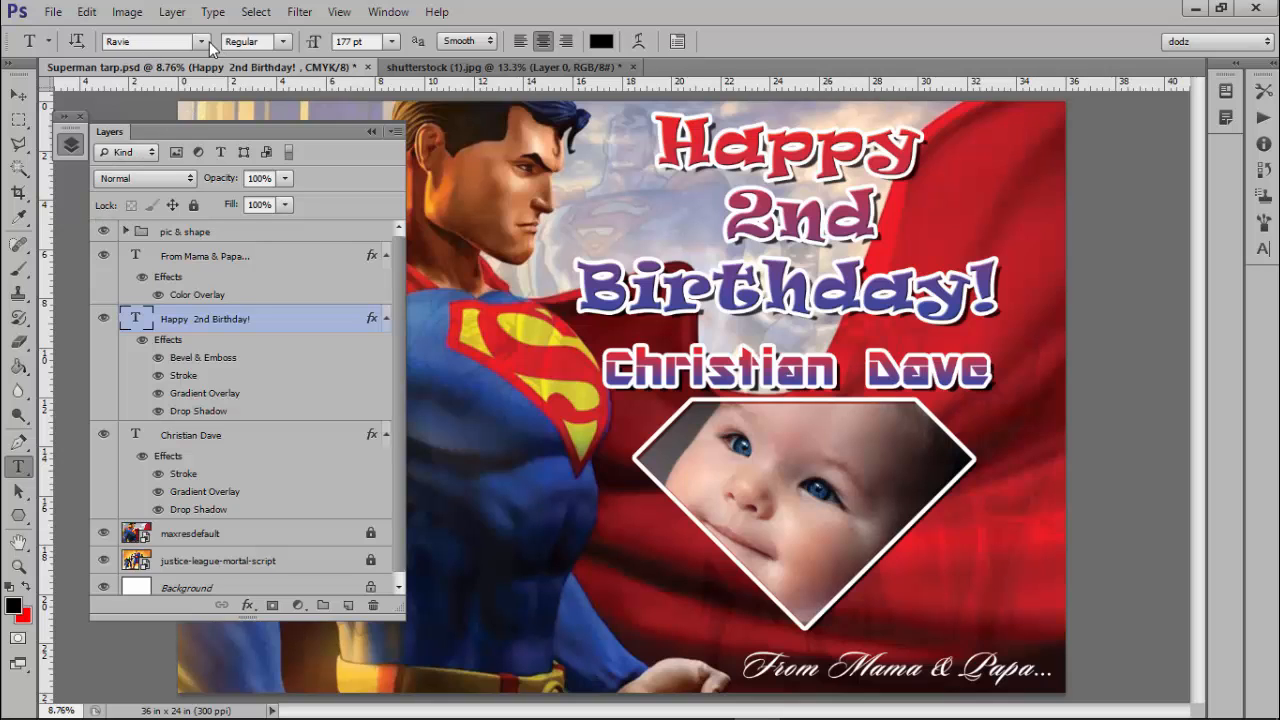
click(201, 42)
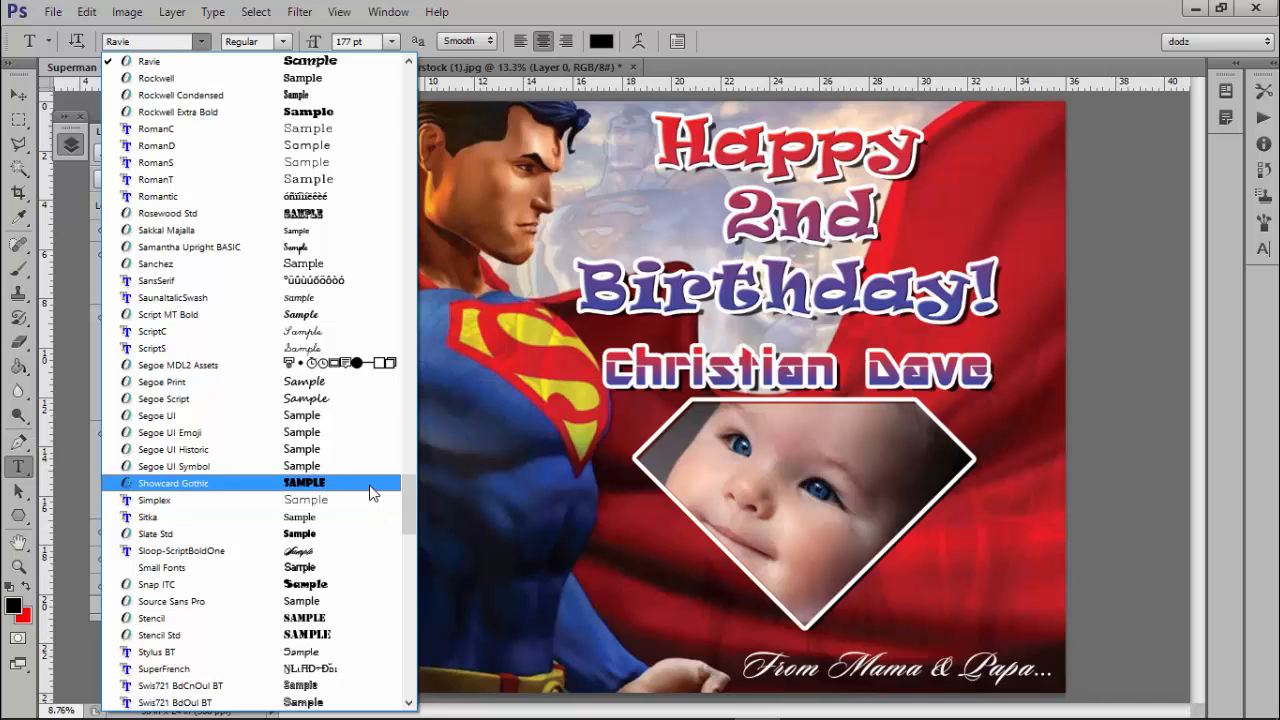
key(Escape)
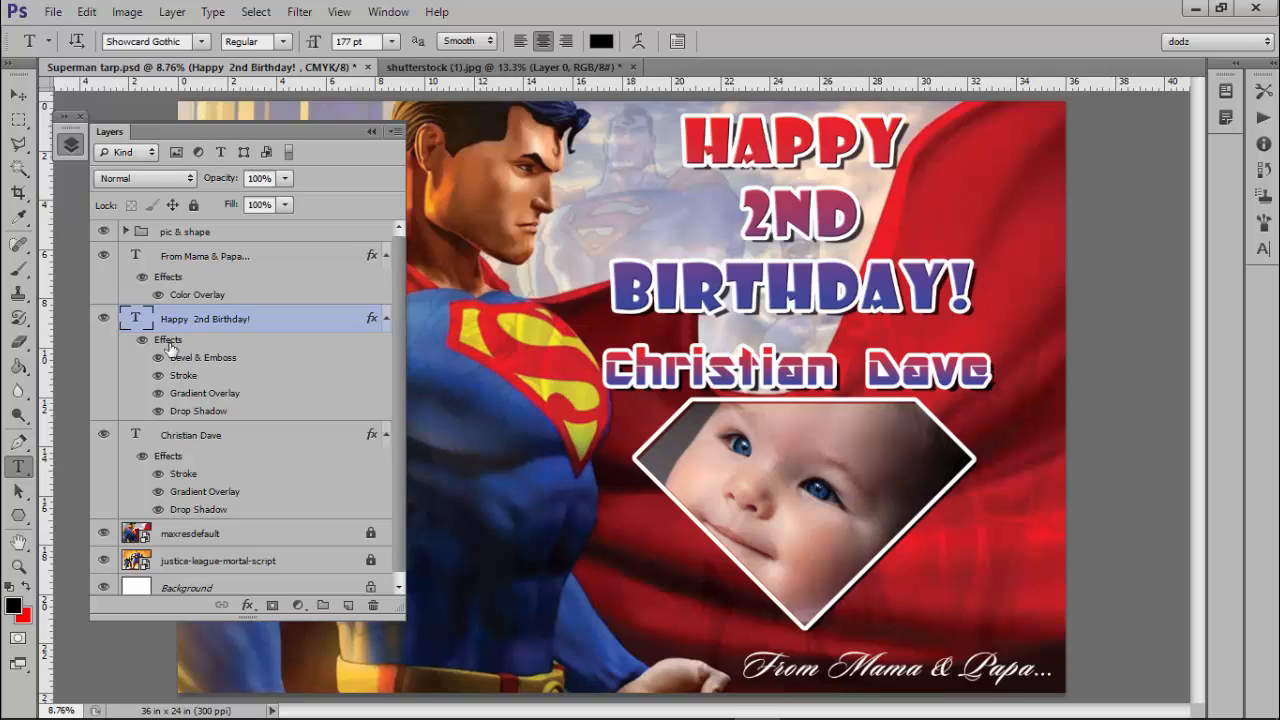
click(236, 445)
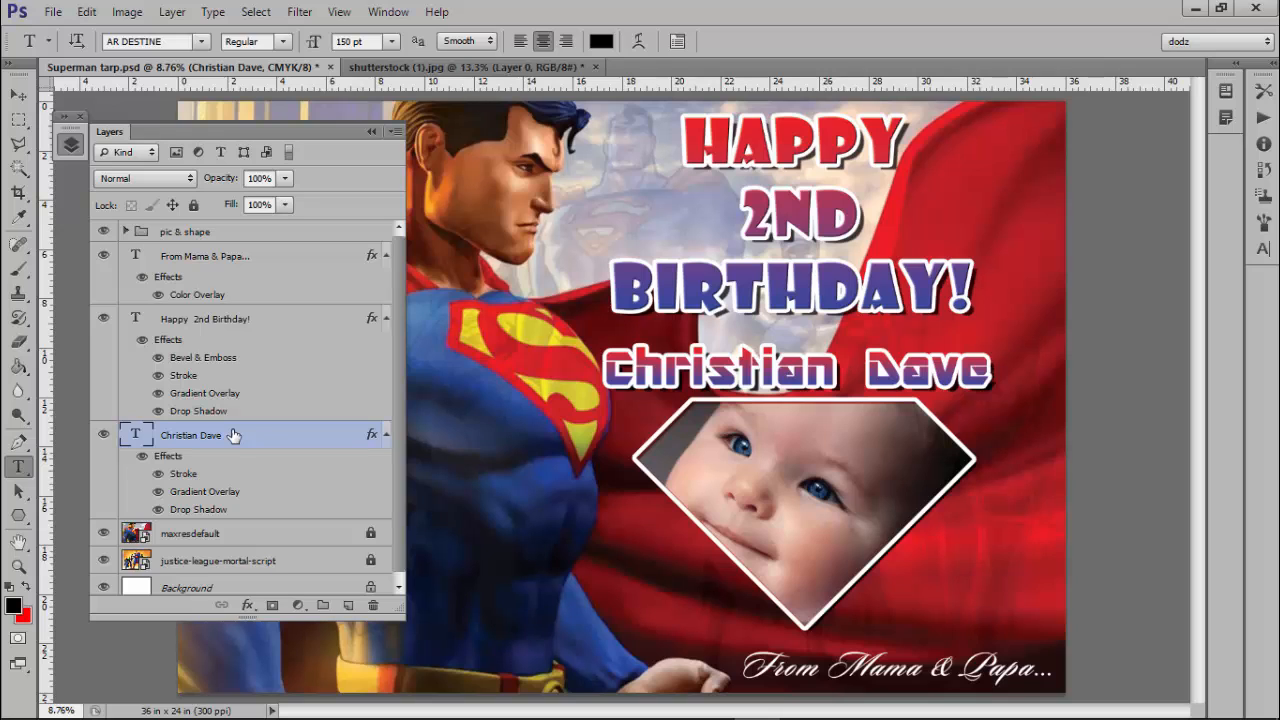
click(176, 44)
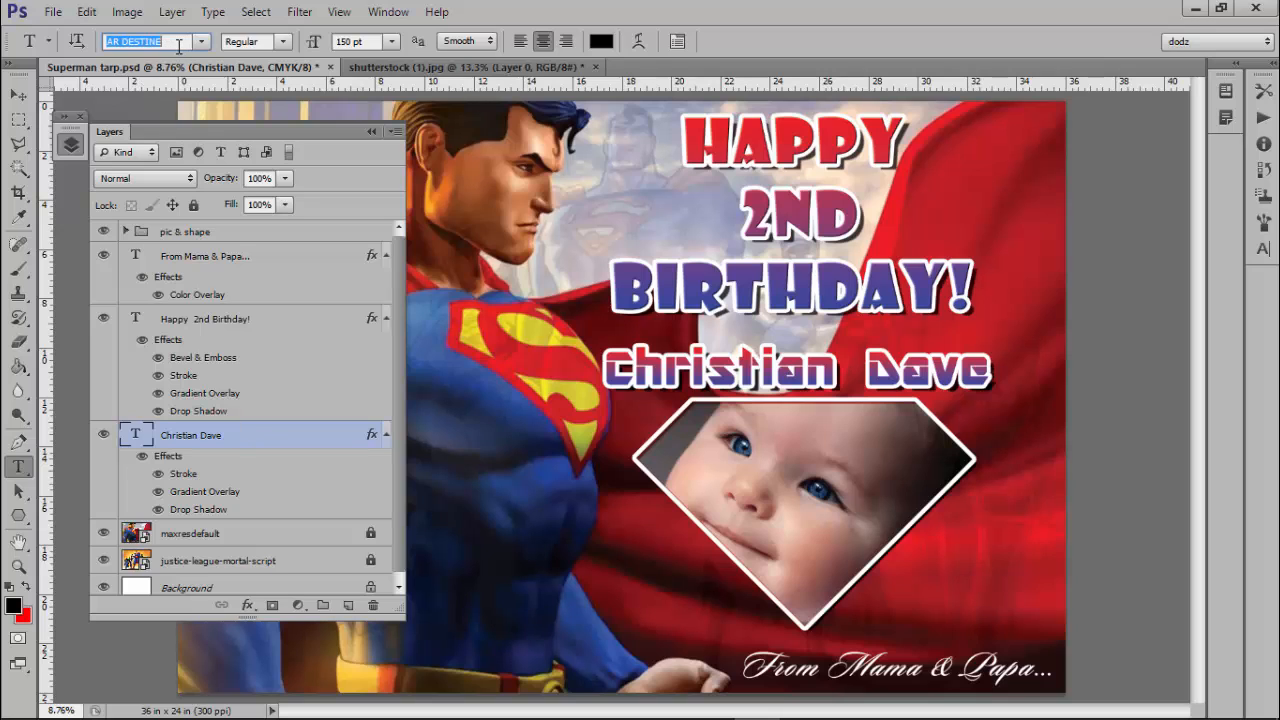
click(201, 43)
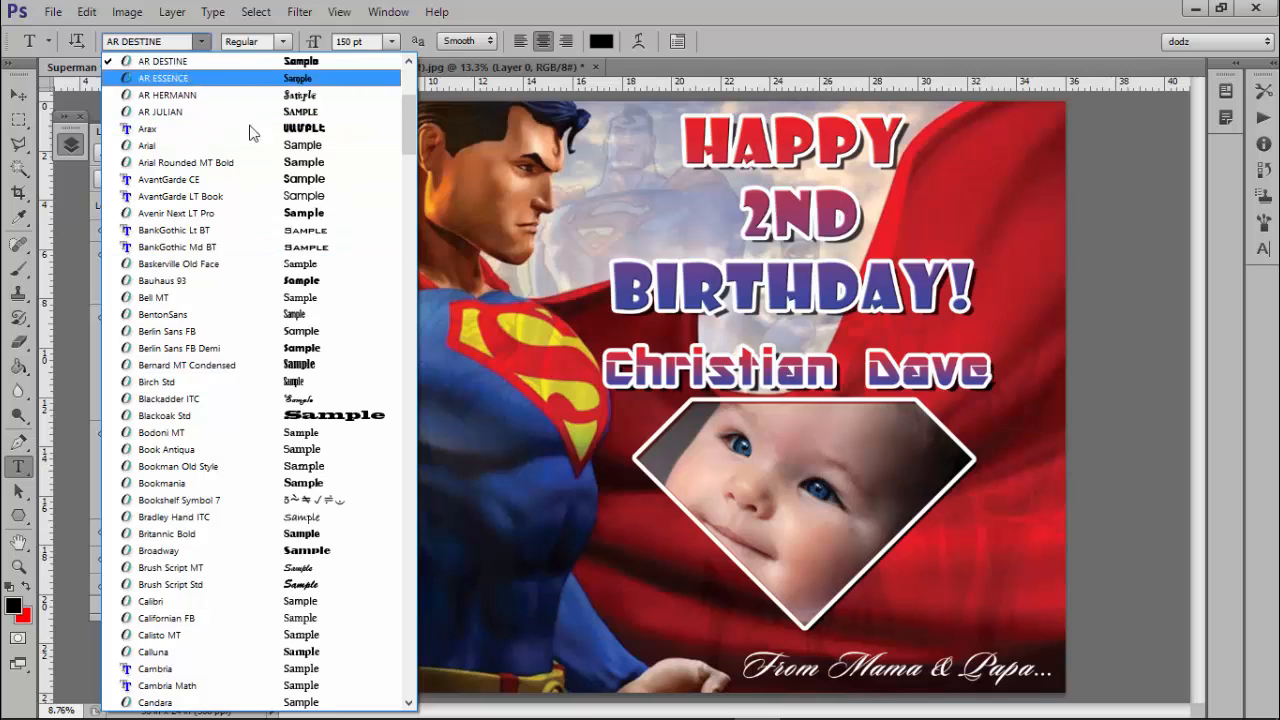
click(155, 44)
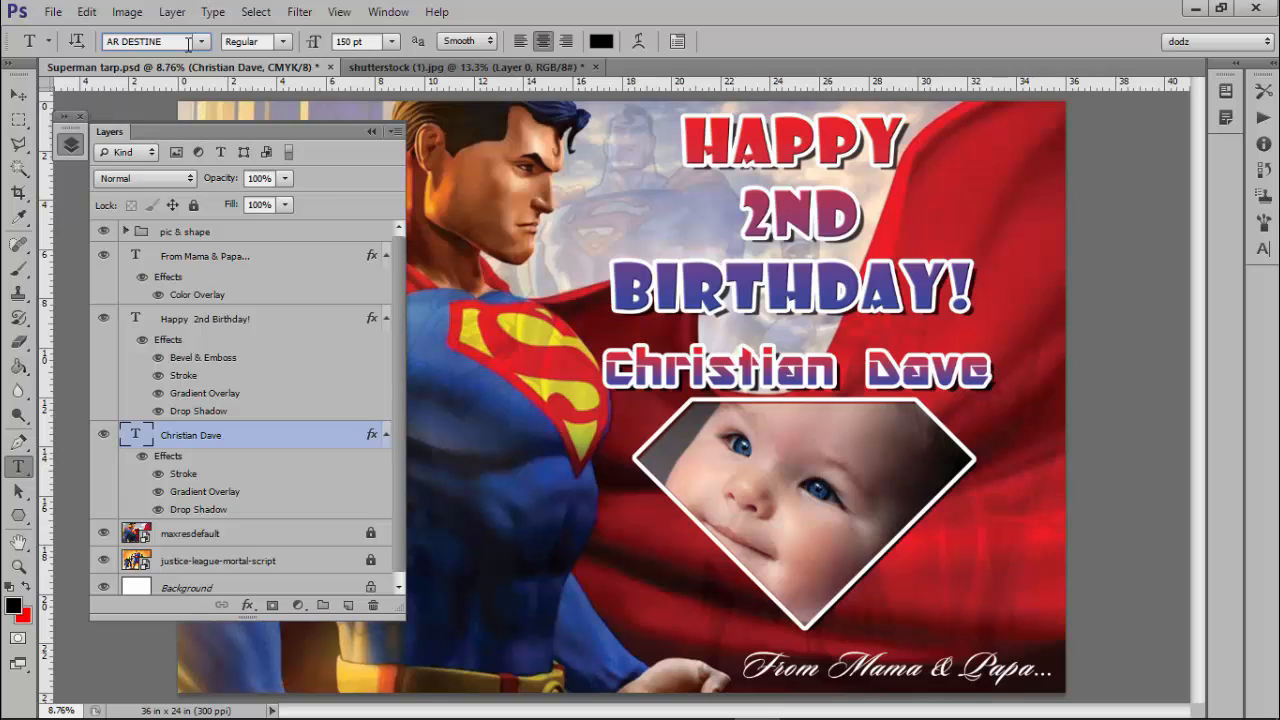
click(197, 44)
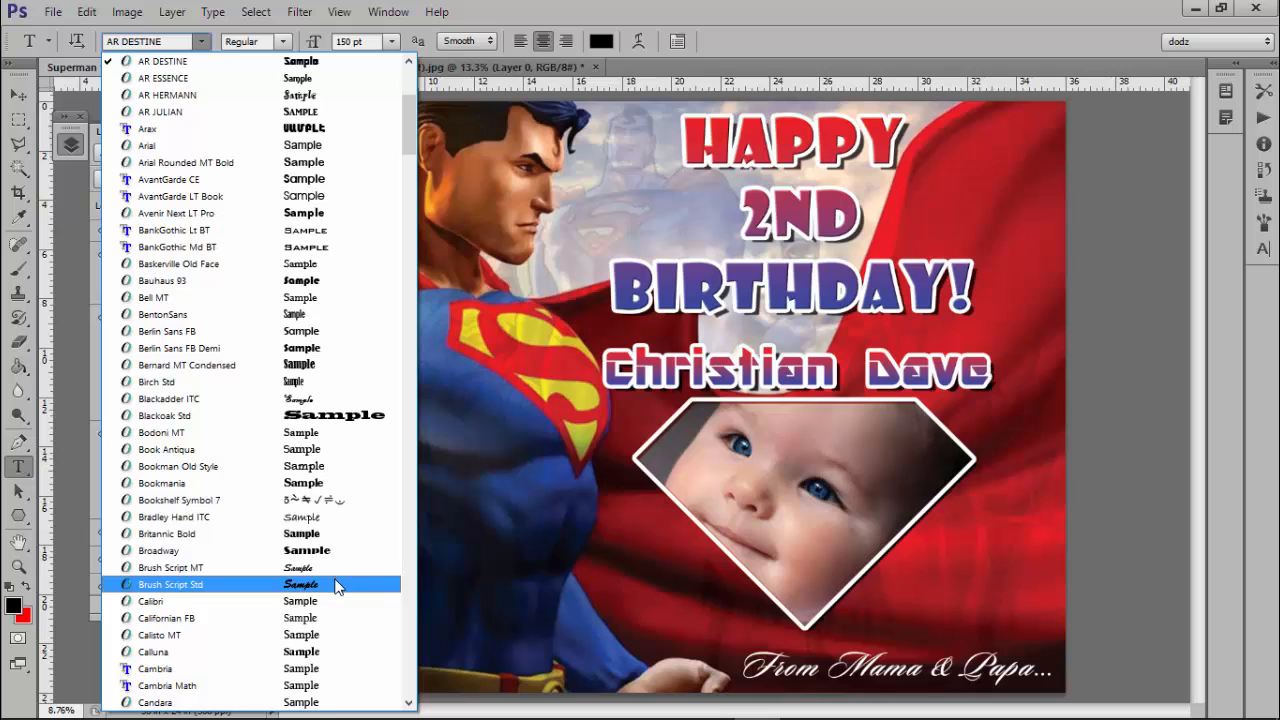
click(409, 703)
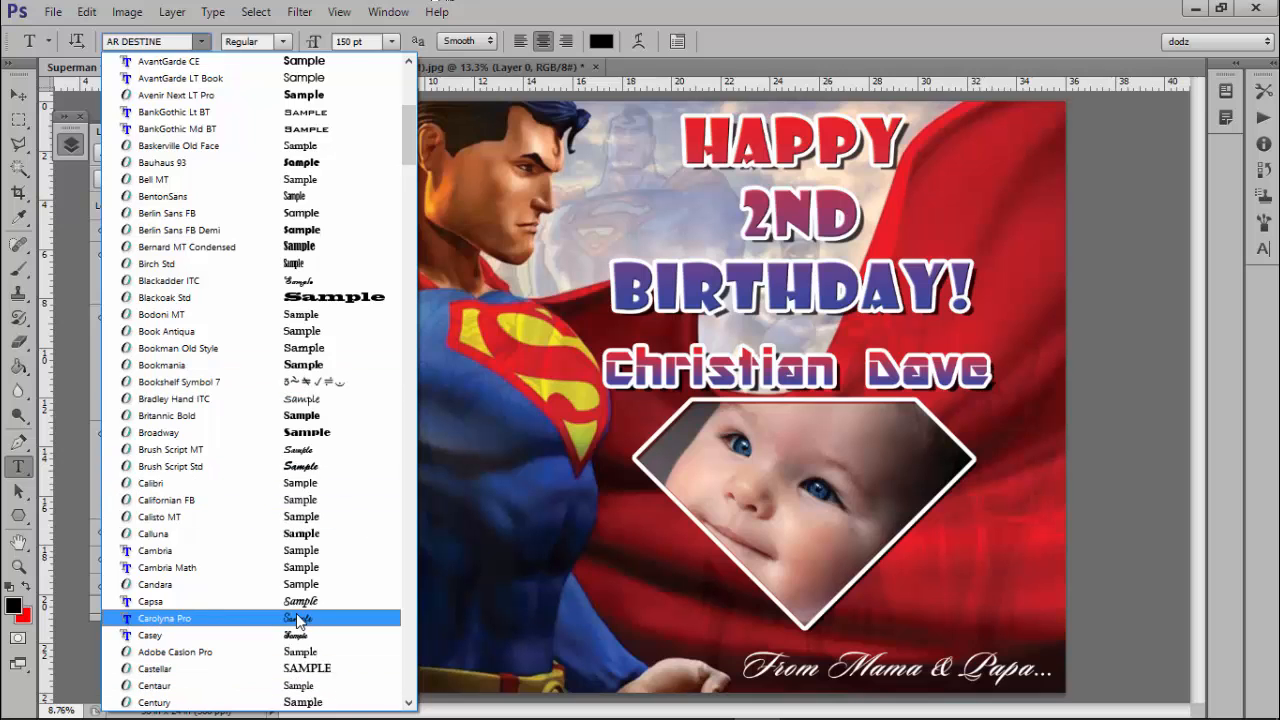
click(408, 703)
click(408, 703)
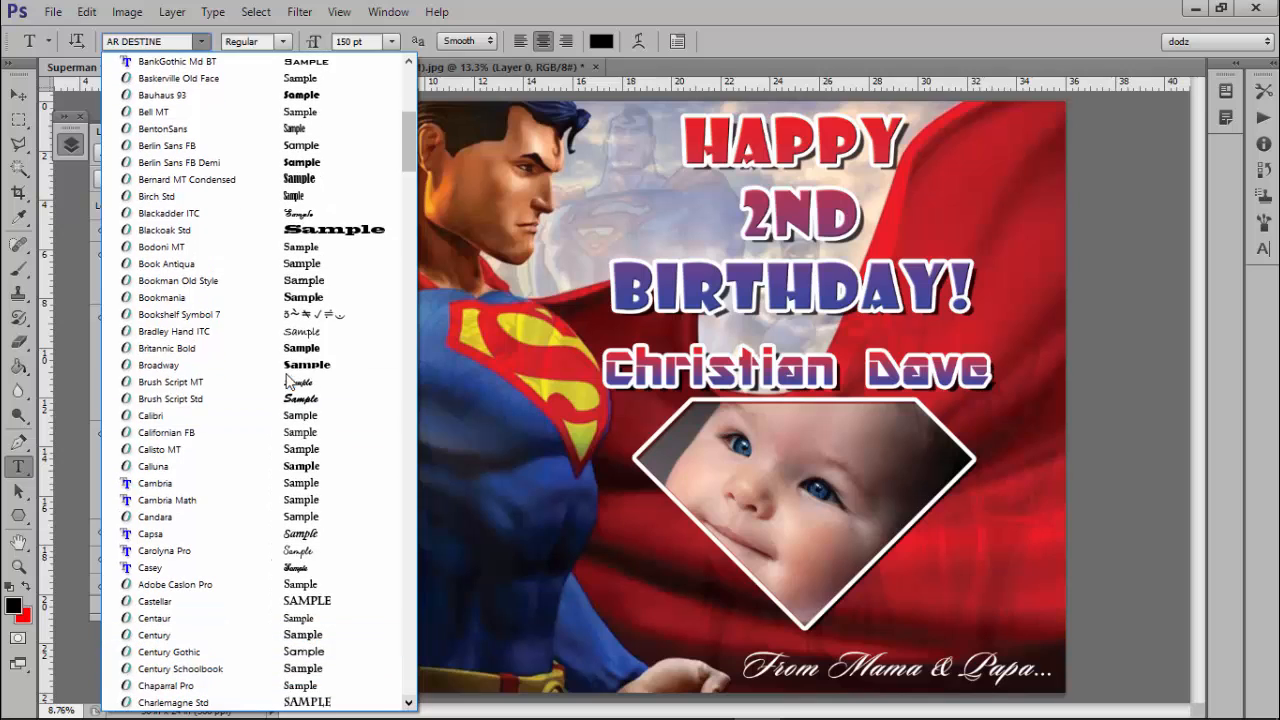
key(Escape)
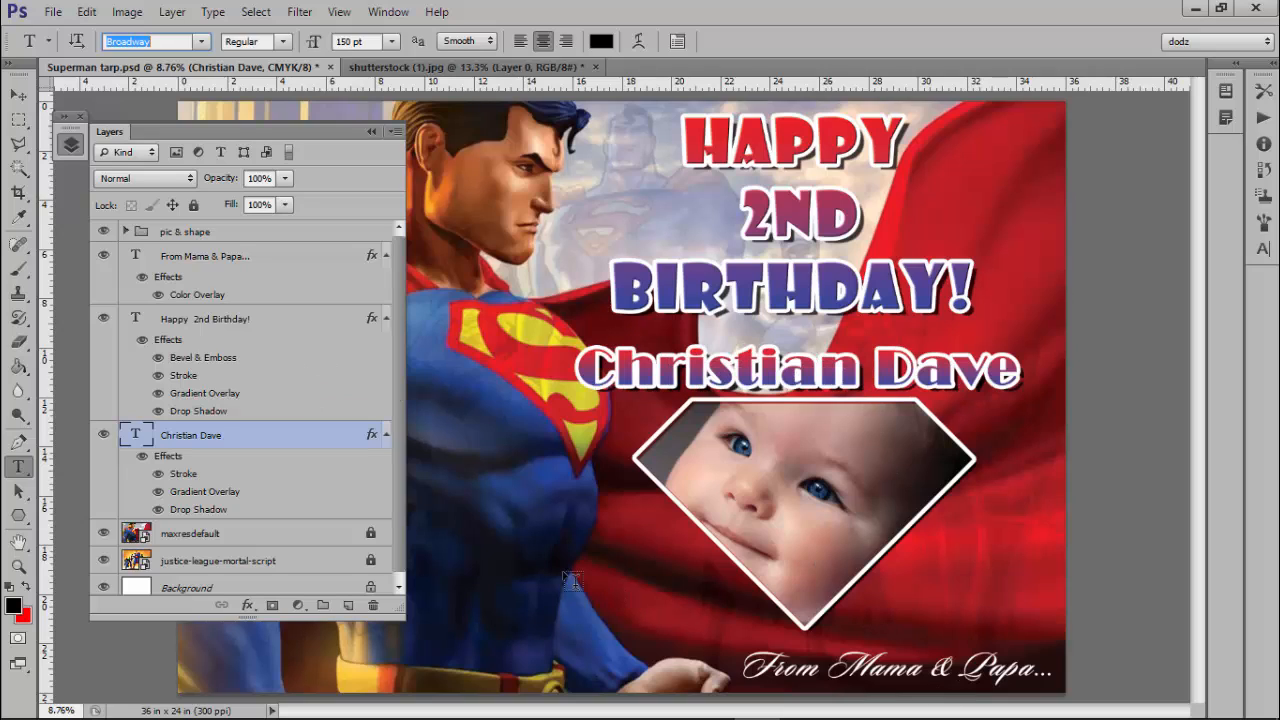
click(17, 96)
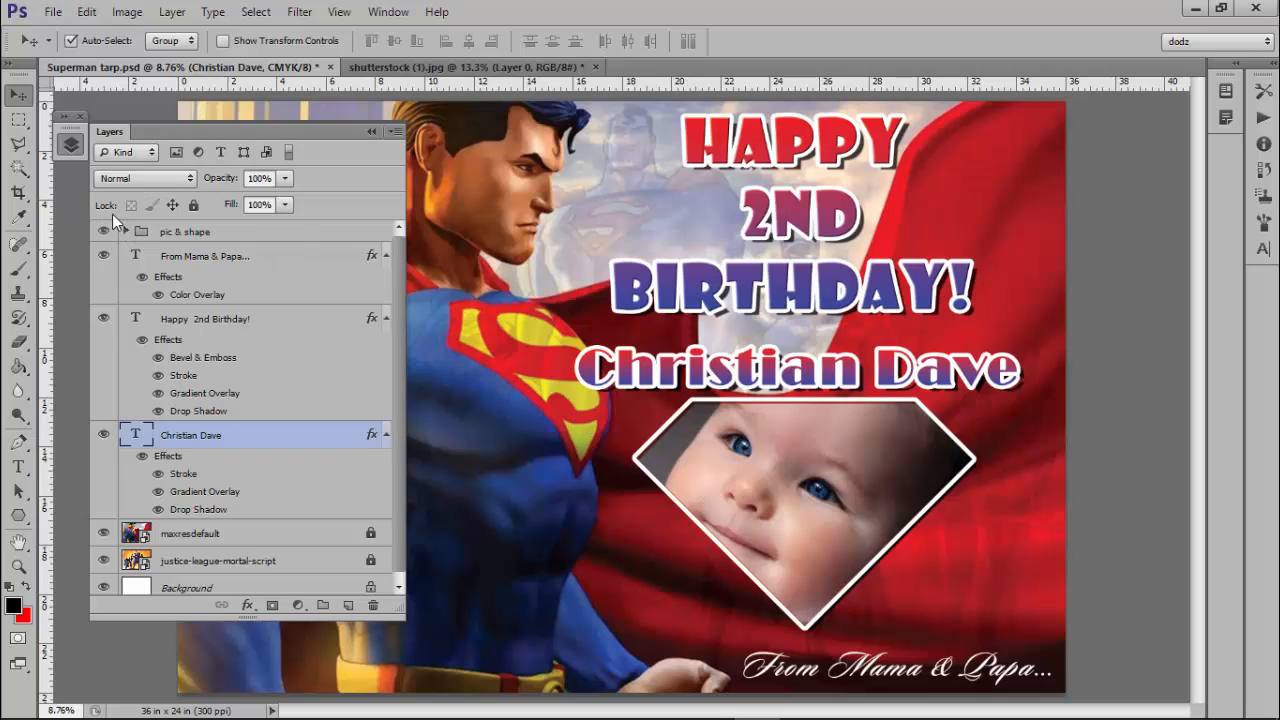
Expand the pic & shape group and hide the pic layer, leaving the diamond solid black.
click(787, 470)
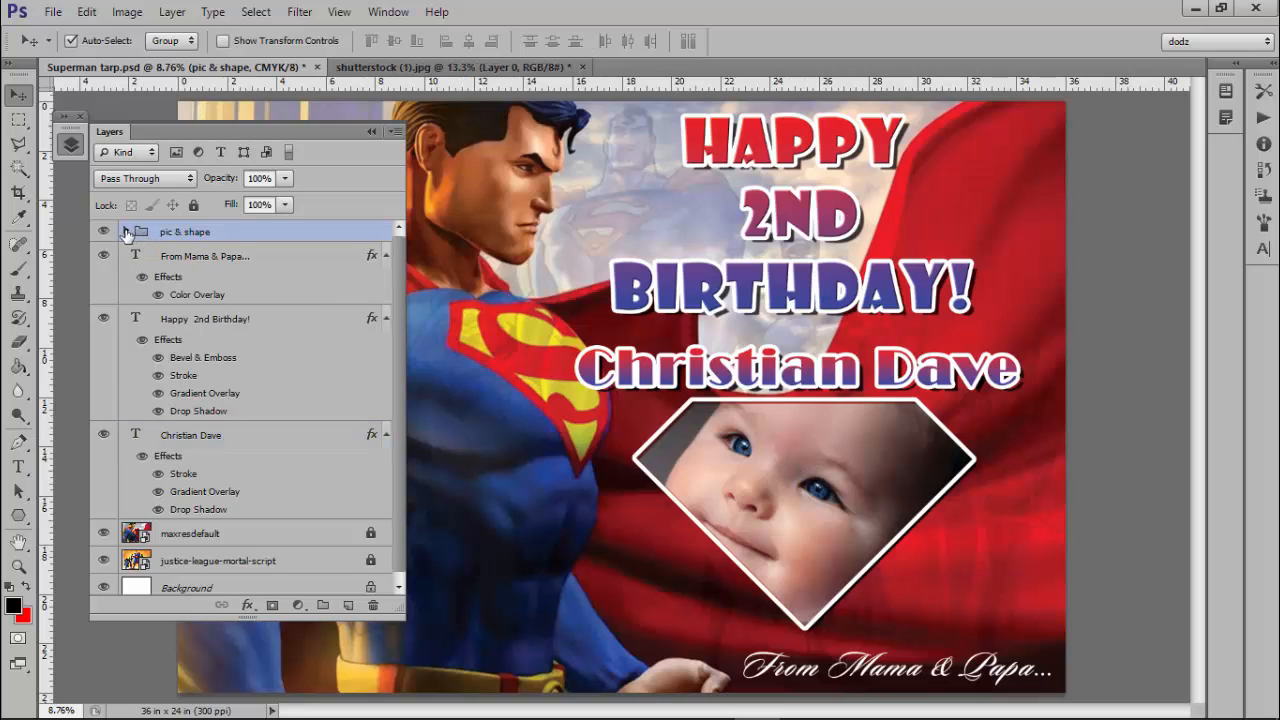
click(125, 231)
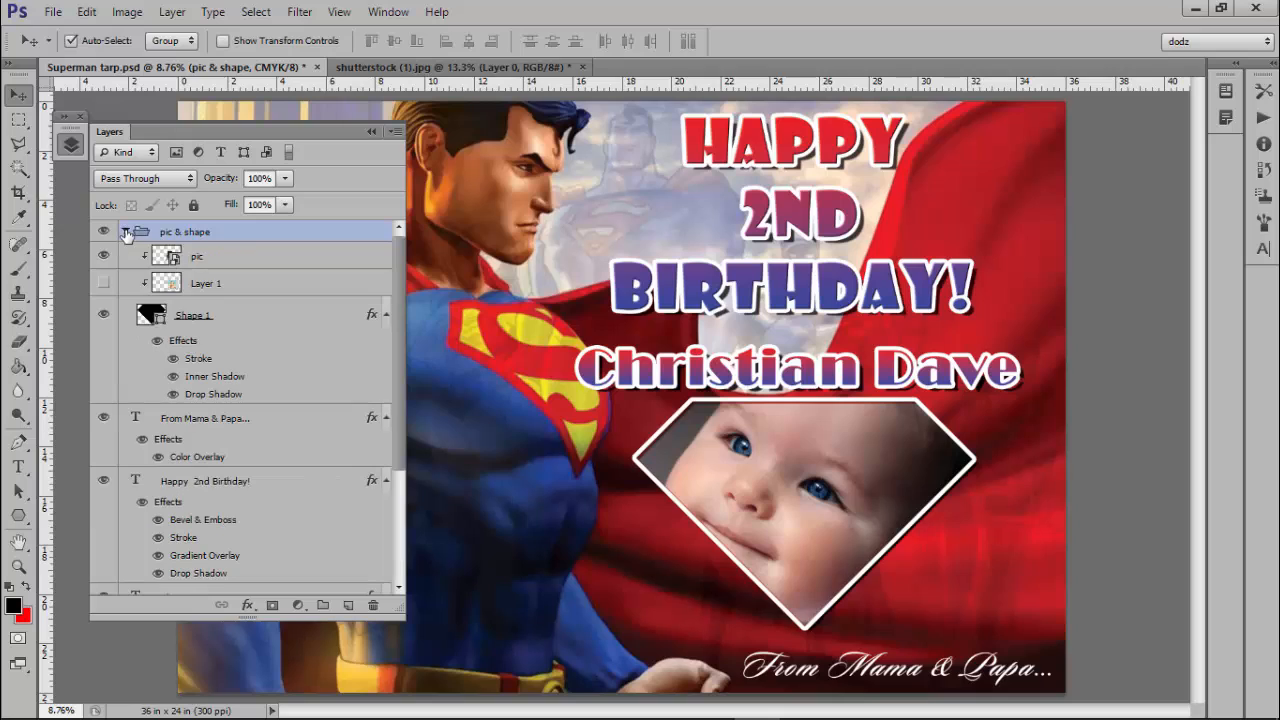
click(203, 257)
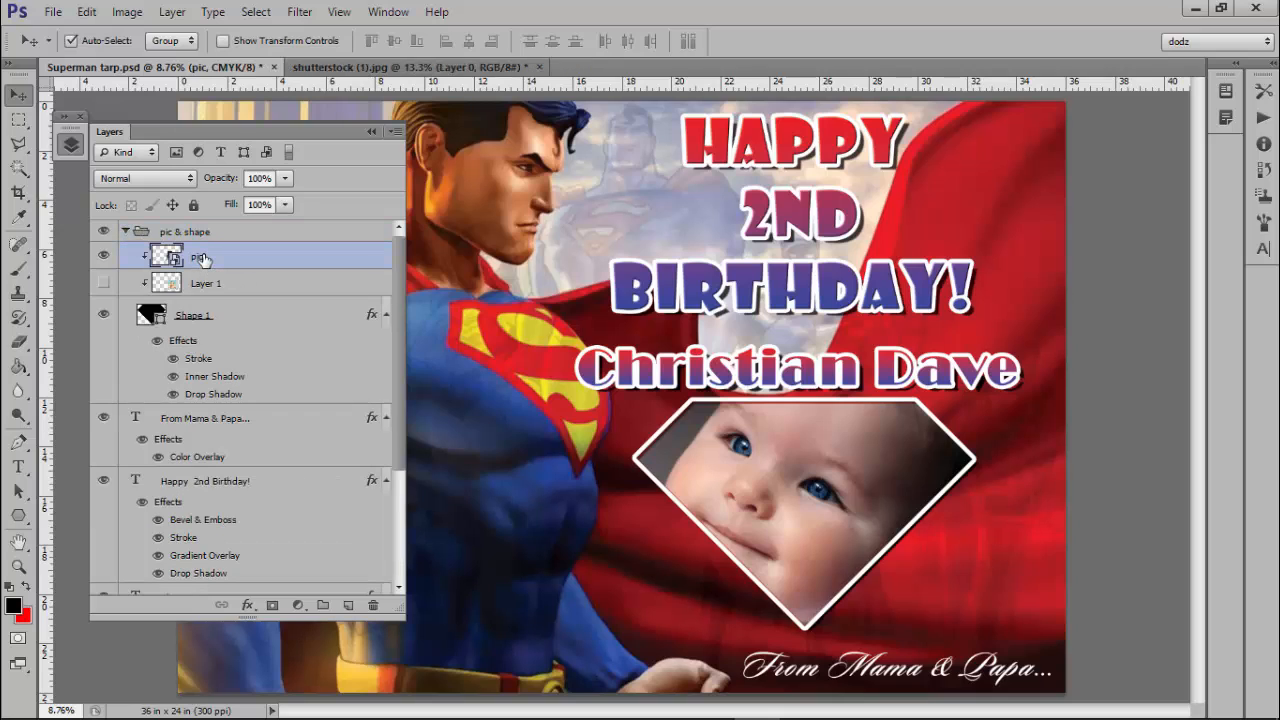
click(45, 12)
click(45, 12)
click(102, 258)
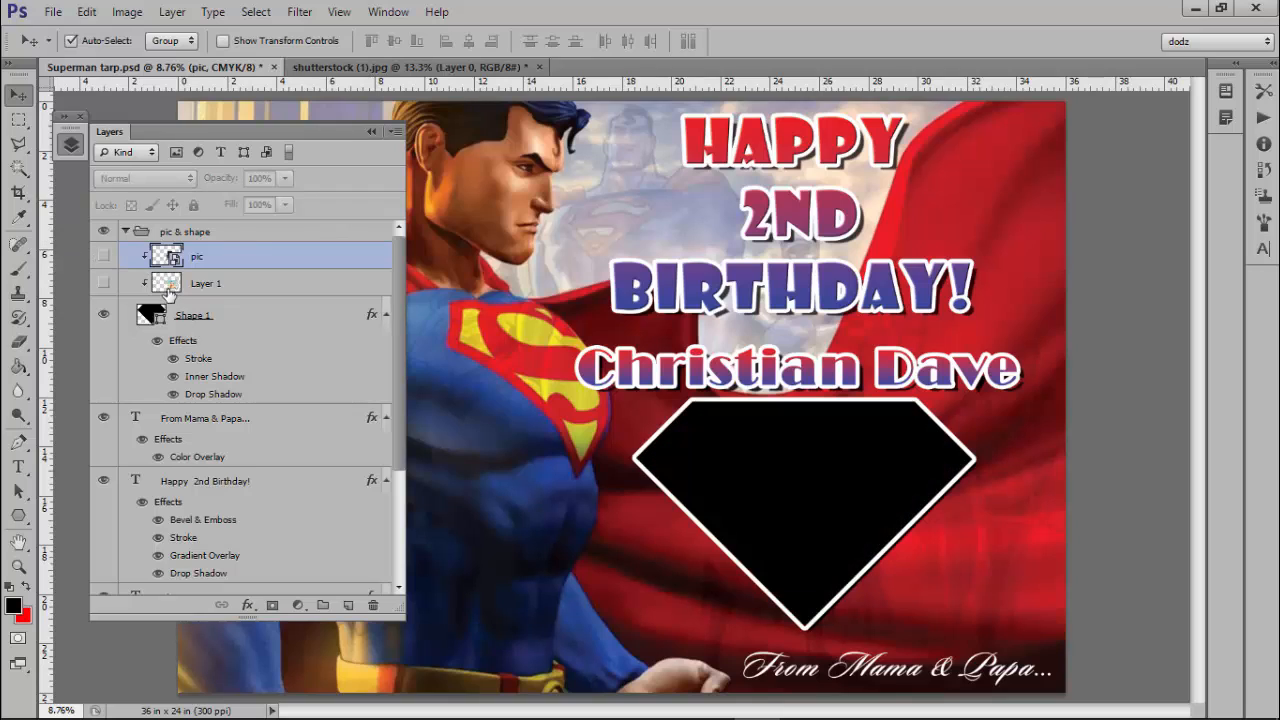
click(102, 257)
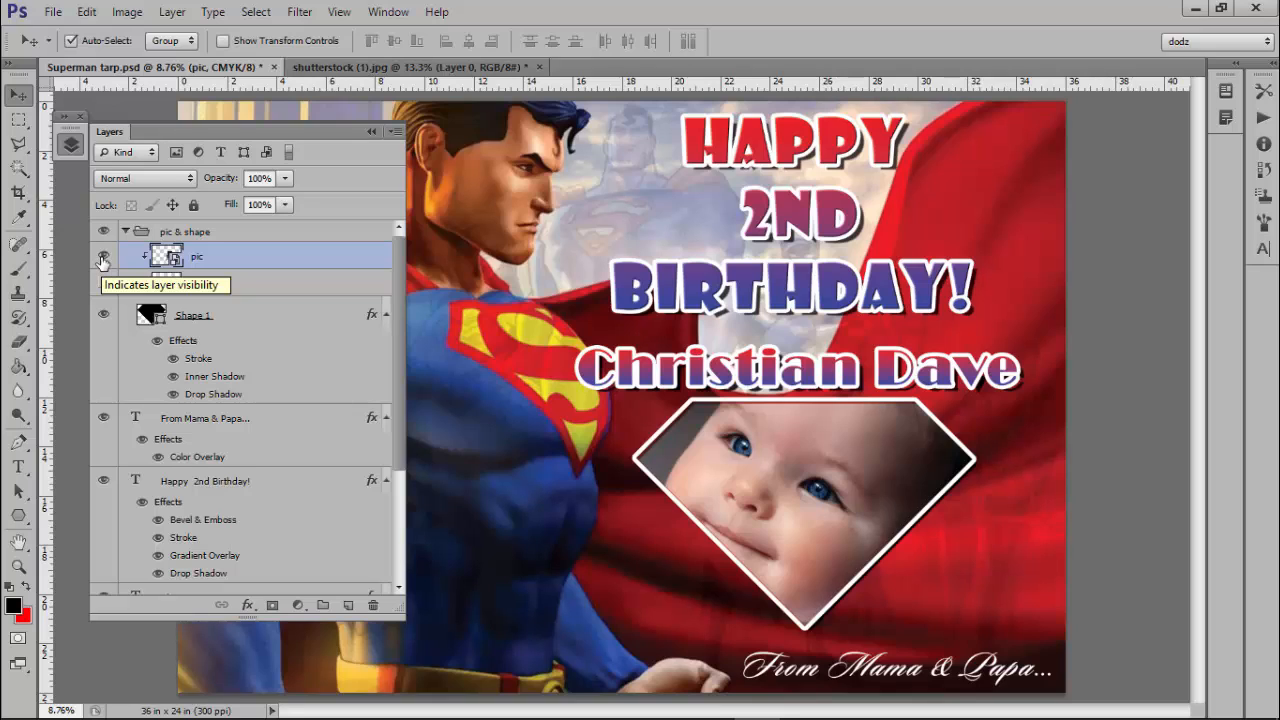
click(104, 258)
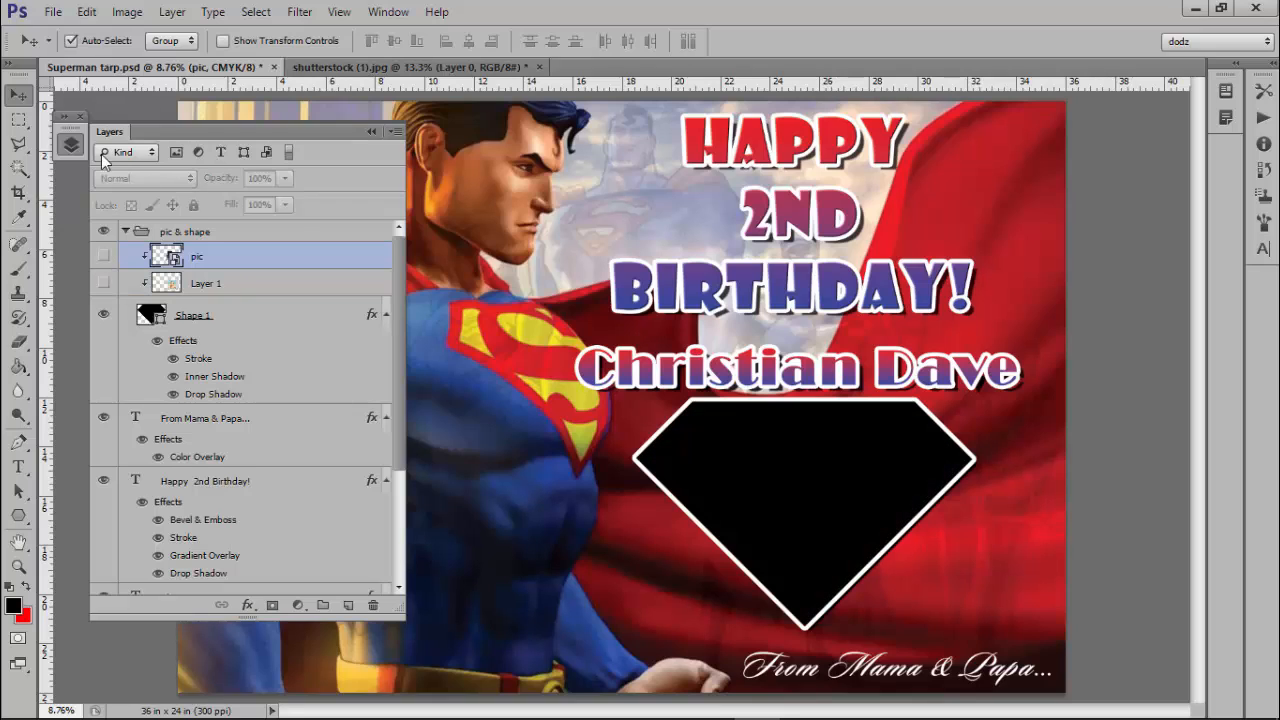
click(55, 14)
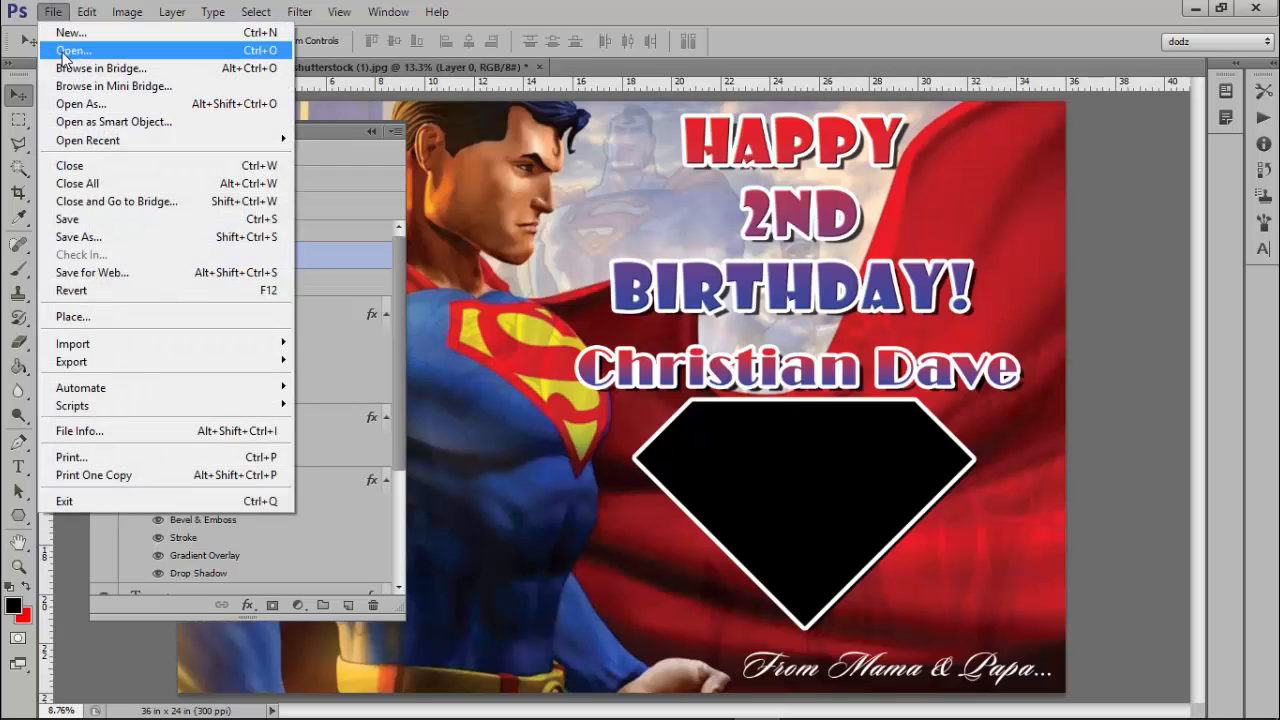
click(64, 51)
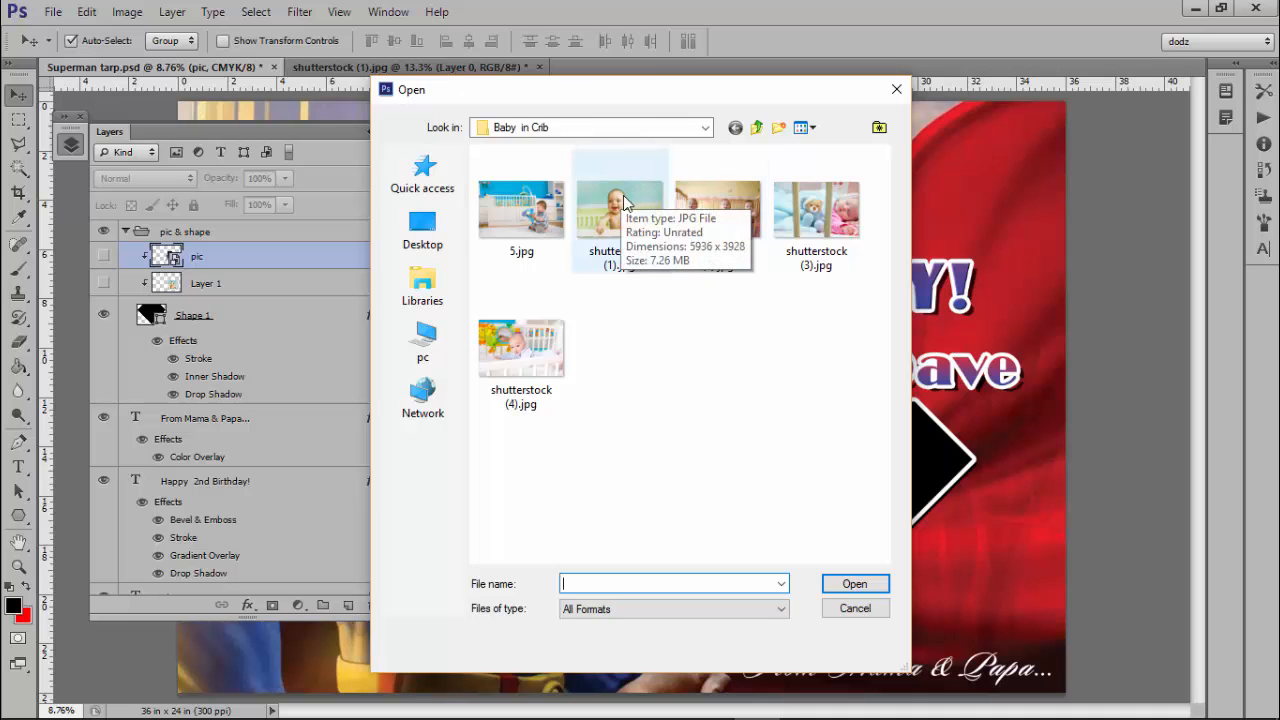
click(897, 90)
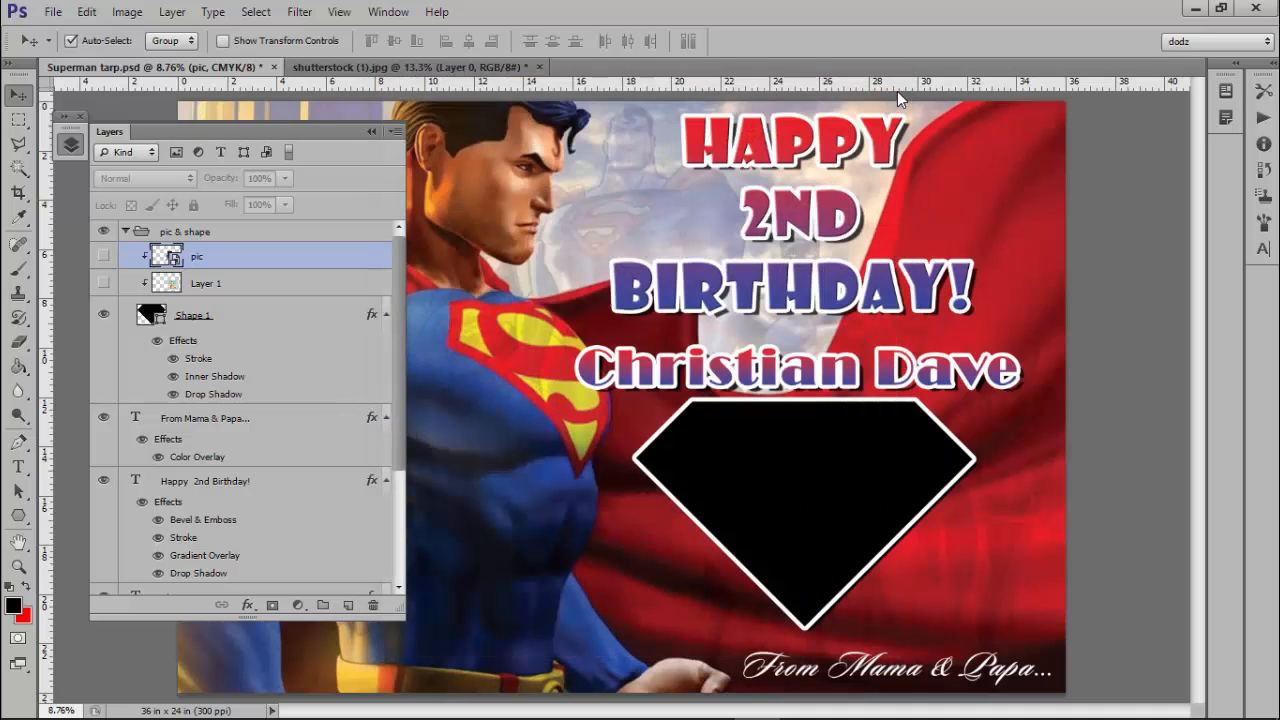
click(480, 72)
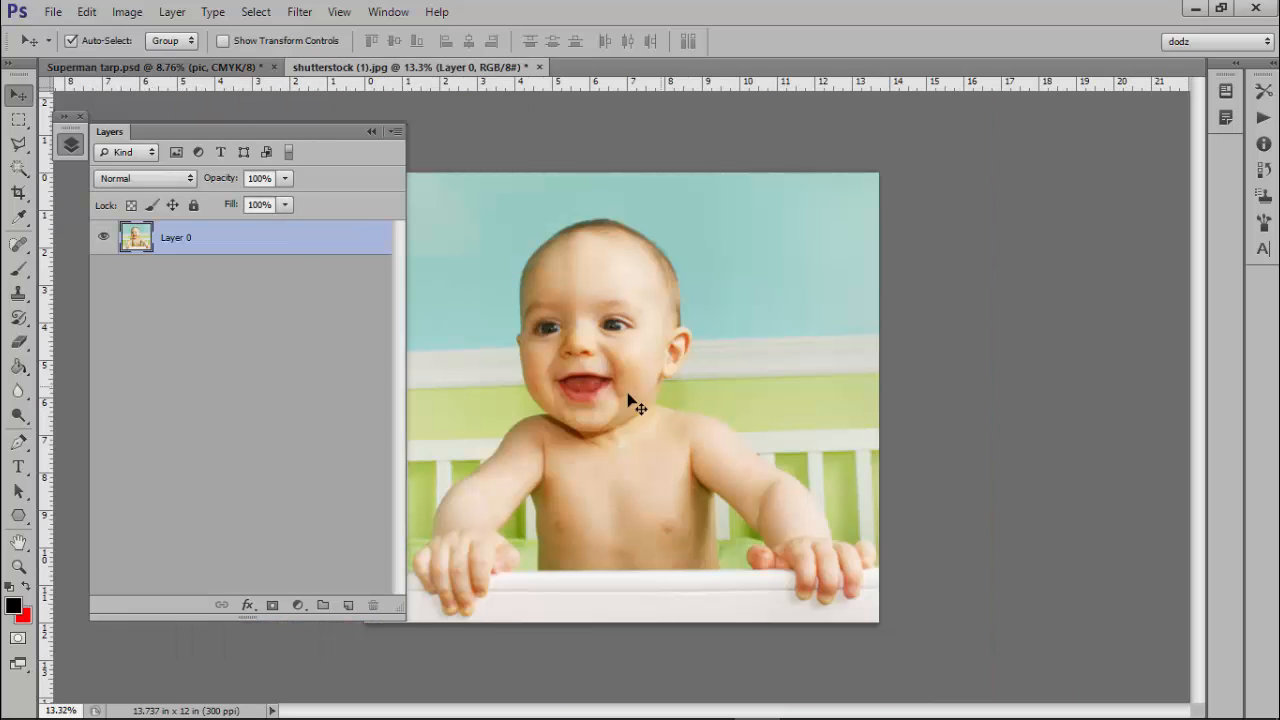
click(372, 132)
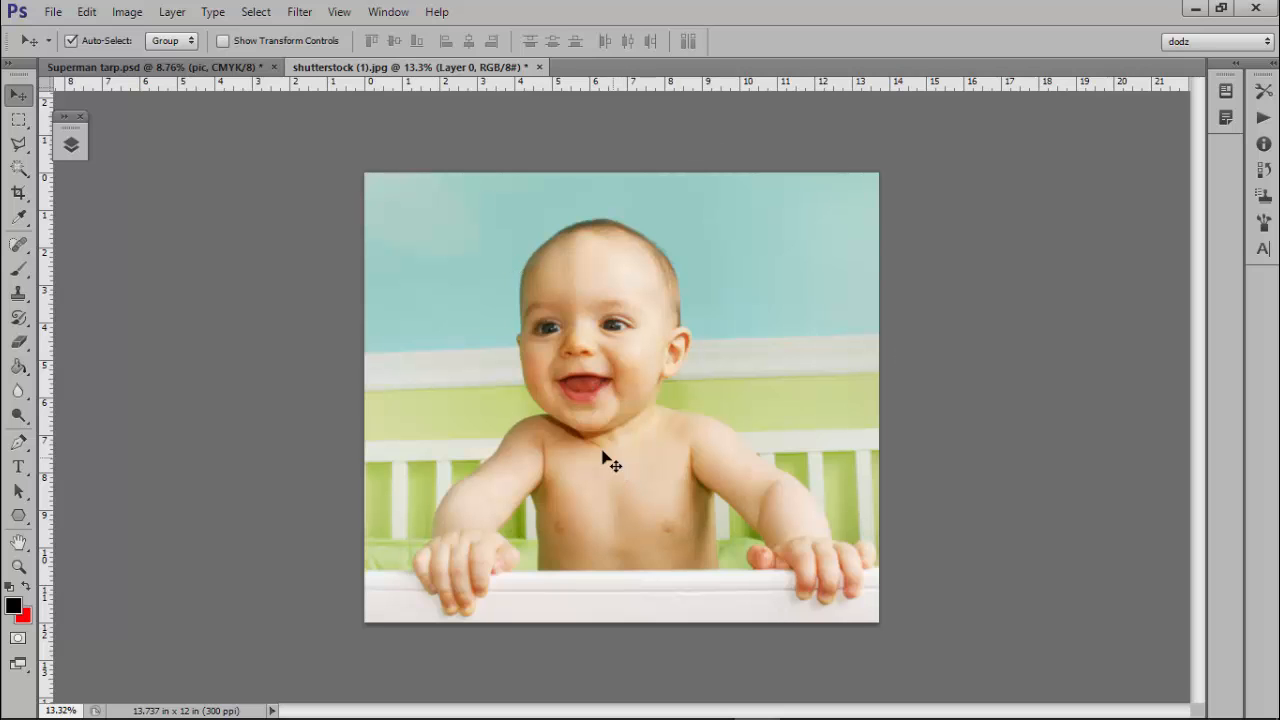
click(205, 67)
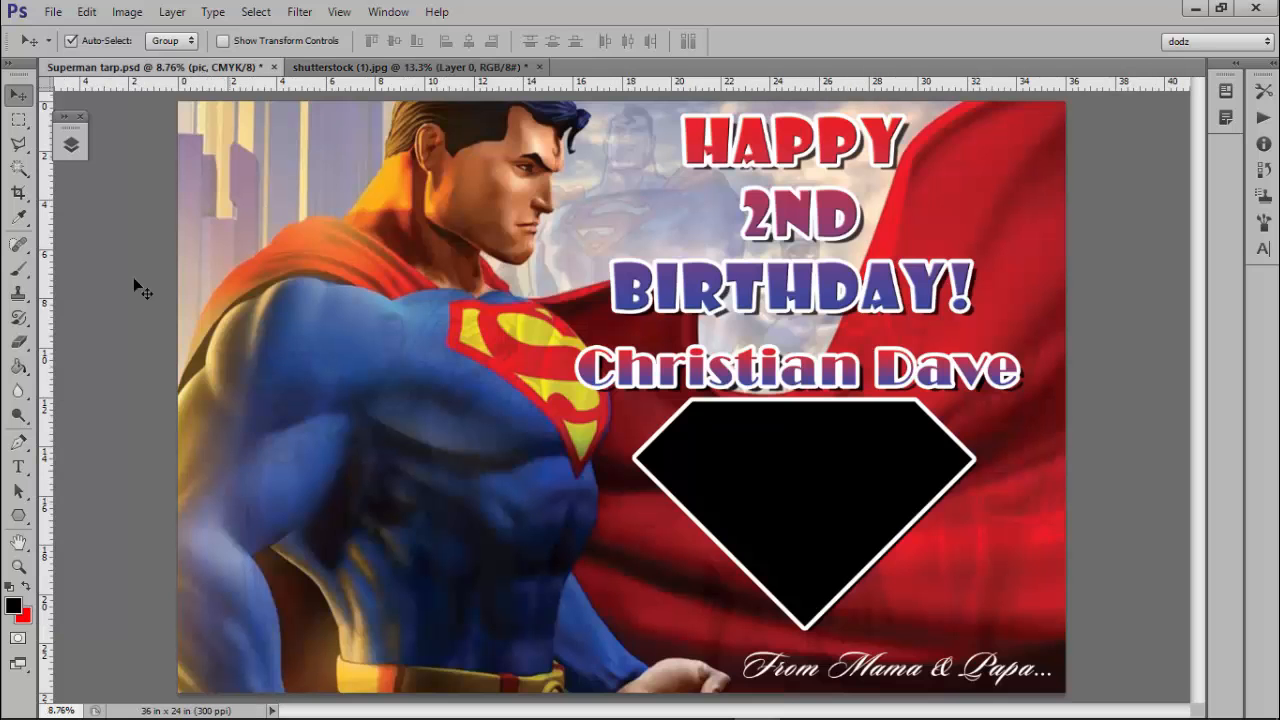
click(75, 145)
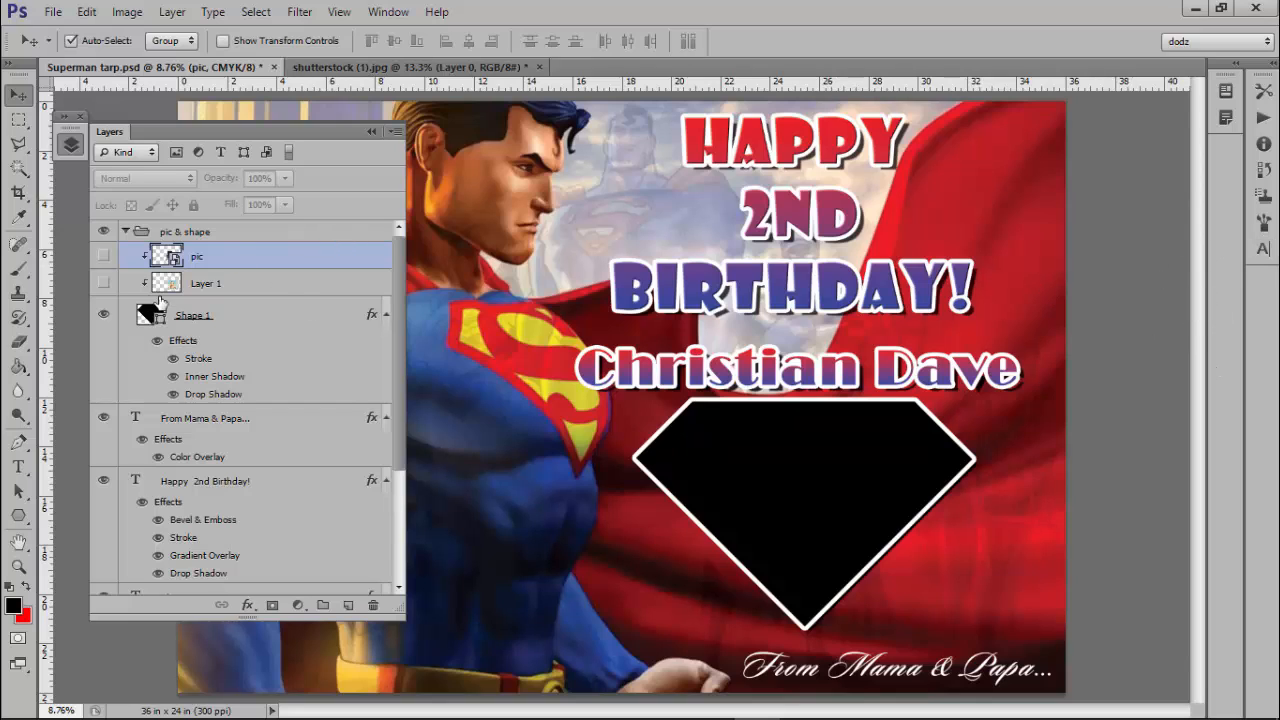
Show Layer 1 with the crib photo while keeping the old pic layer hidden.
click(102, 259)
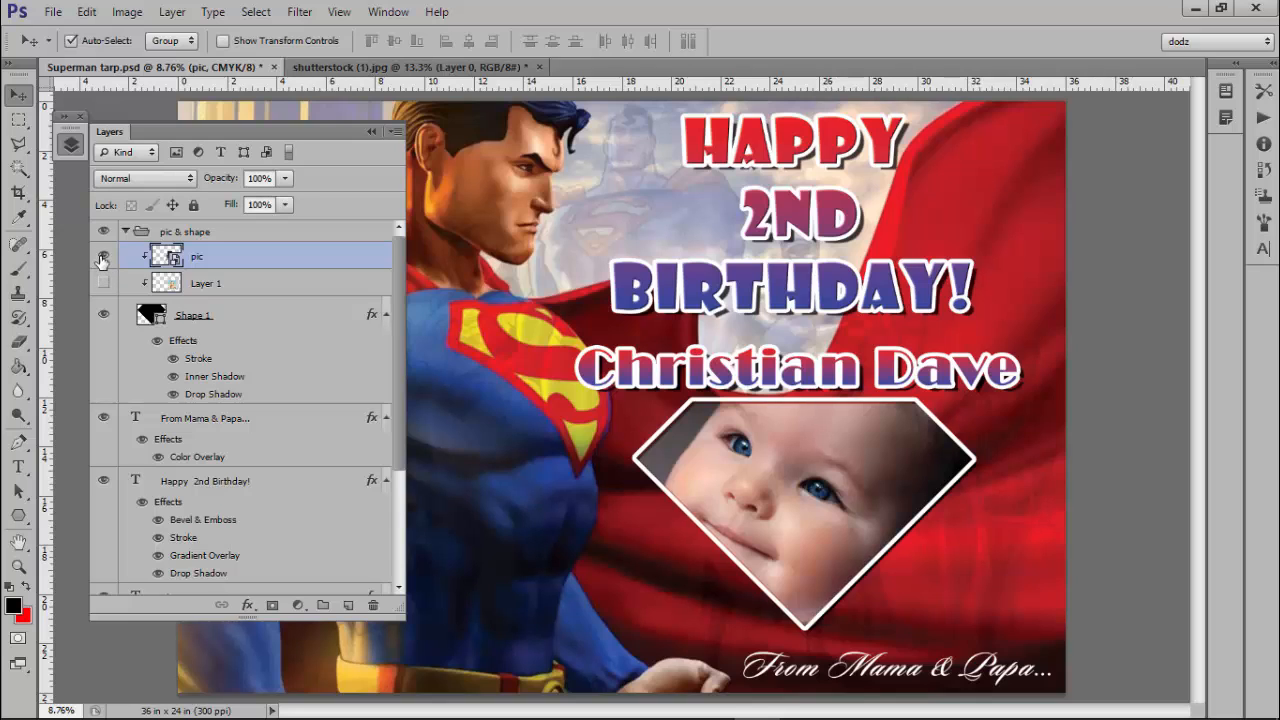
click(102, 259)
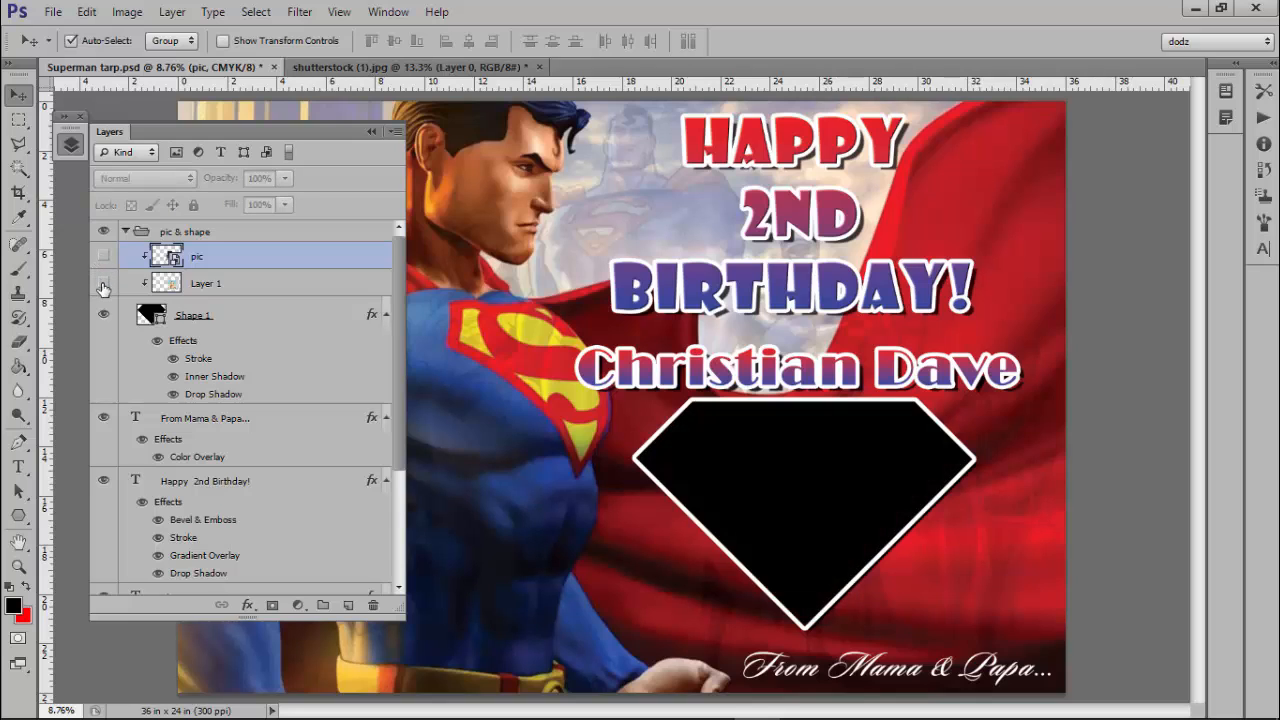
click(103, 284)
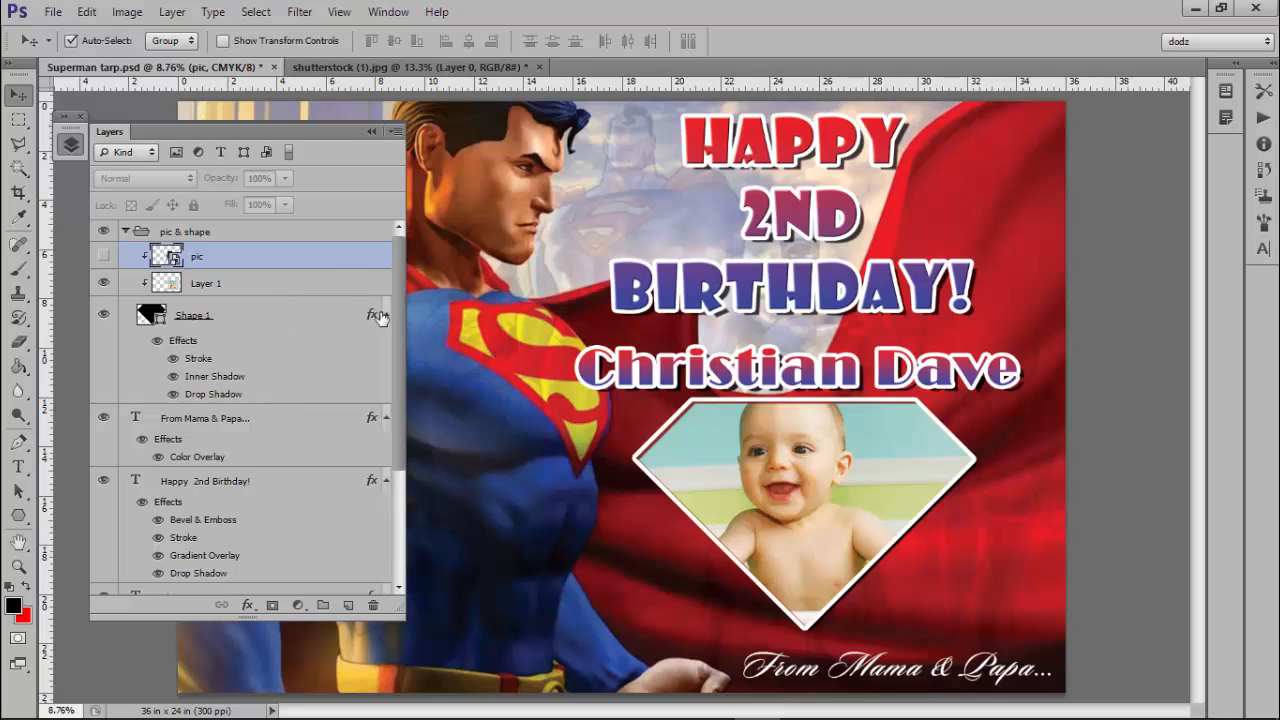
click(241, 291)
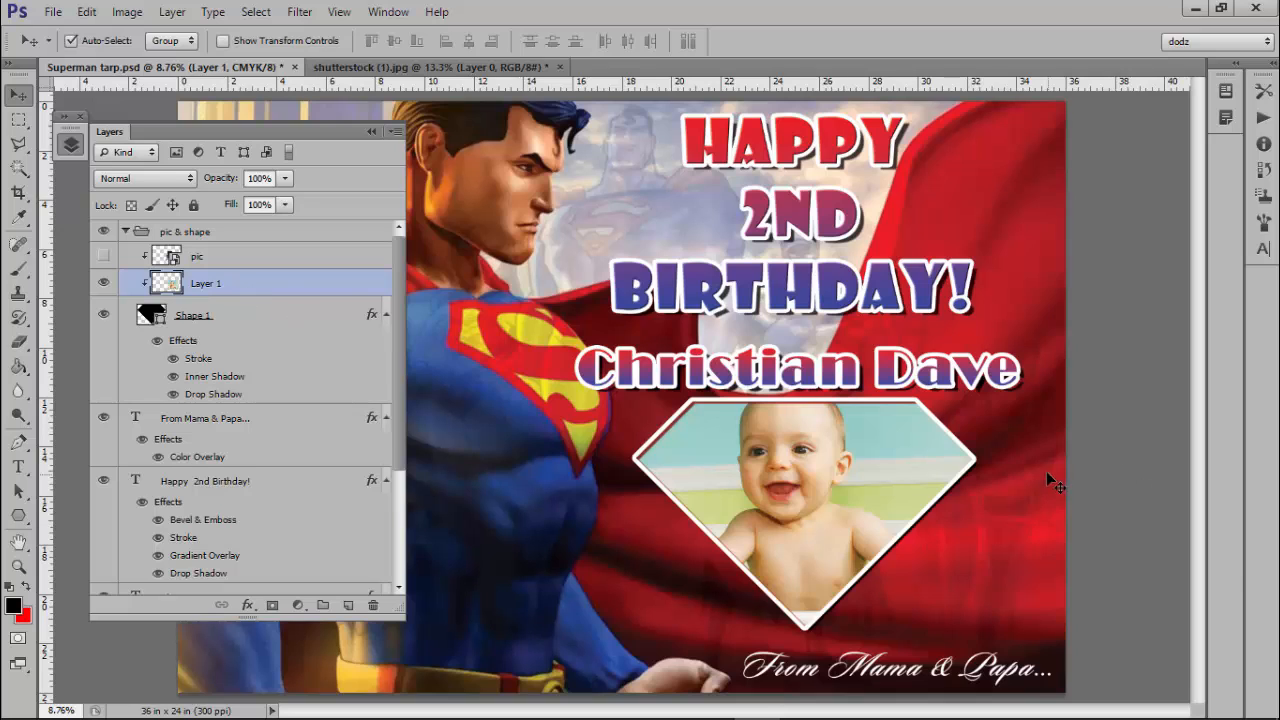
click(759, 507)
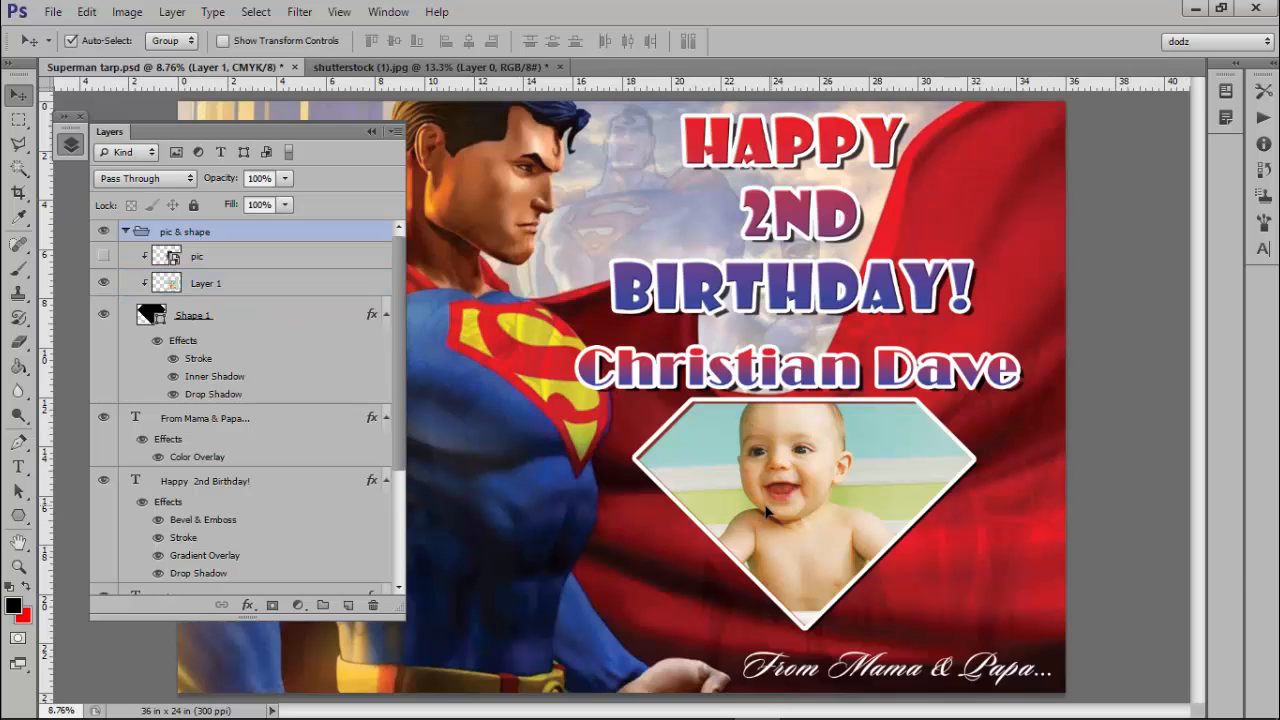
drag(765, 510, 792, 507)
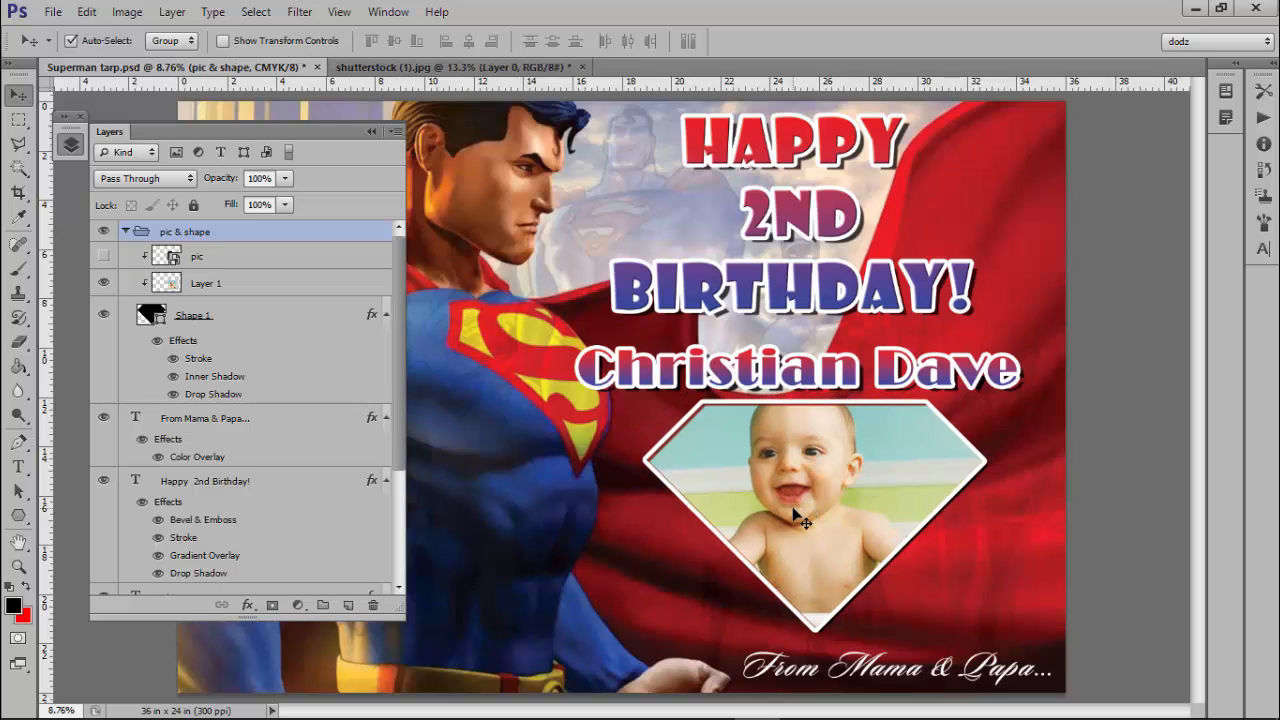
key(ctrl+z)
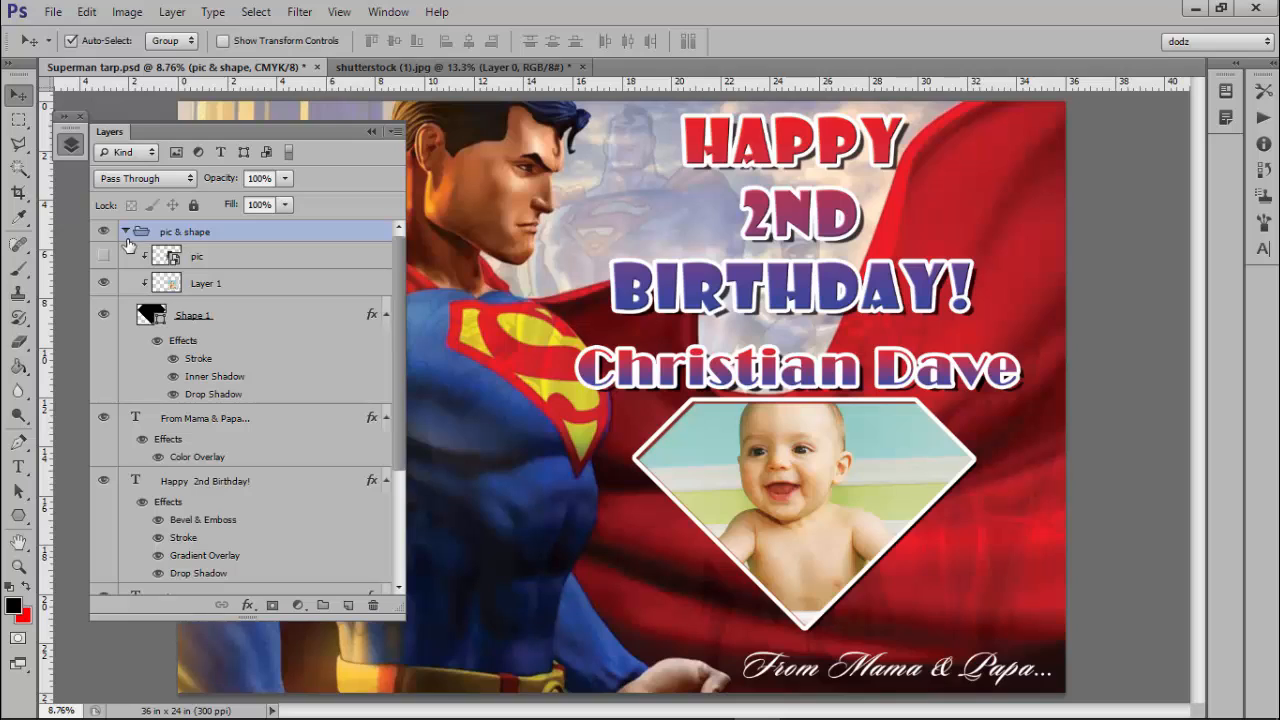
Nudge Layer 1's photo slightly left and down, clip it into the diamond, then hide it.
click(243, 288)
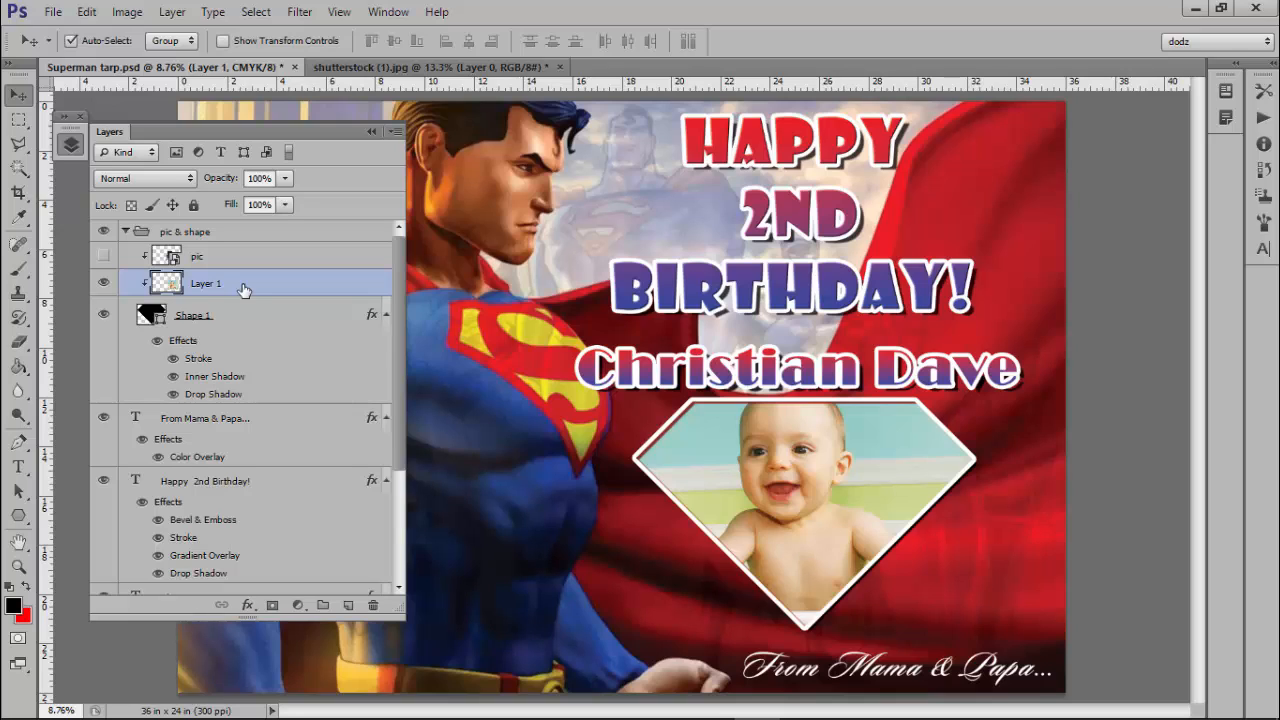
key(Right)
key(Right)
key(Right)
key(Left)
key(Left)
key(Left)
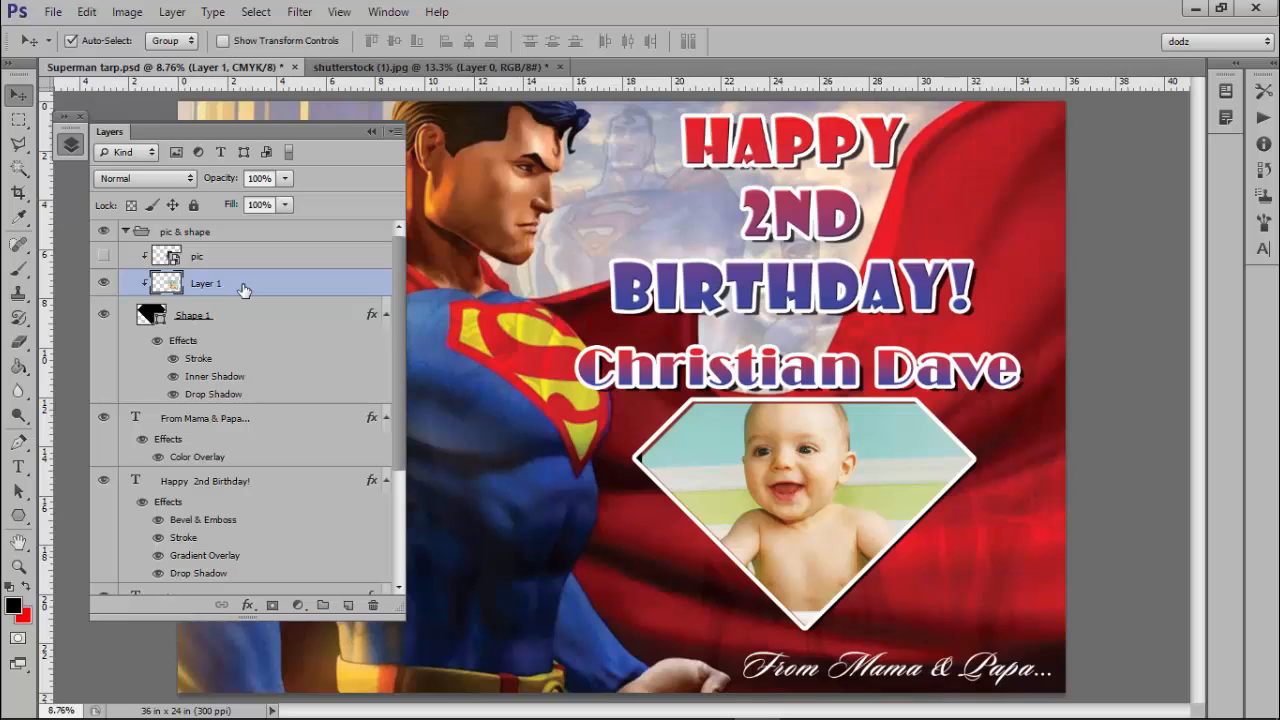
key(Left)
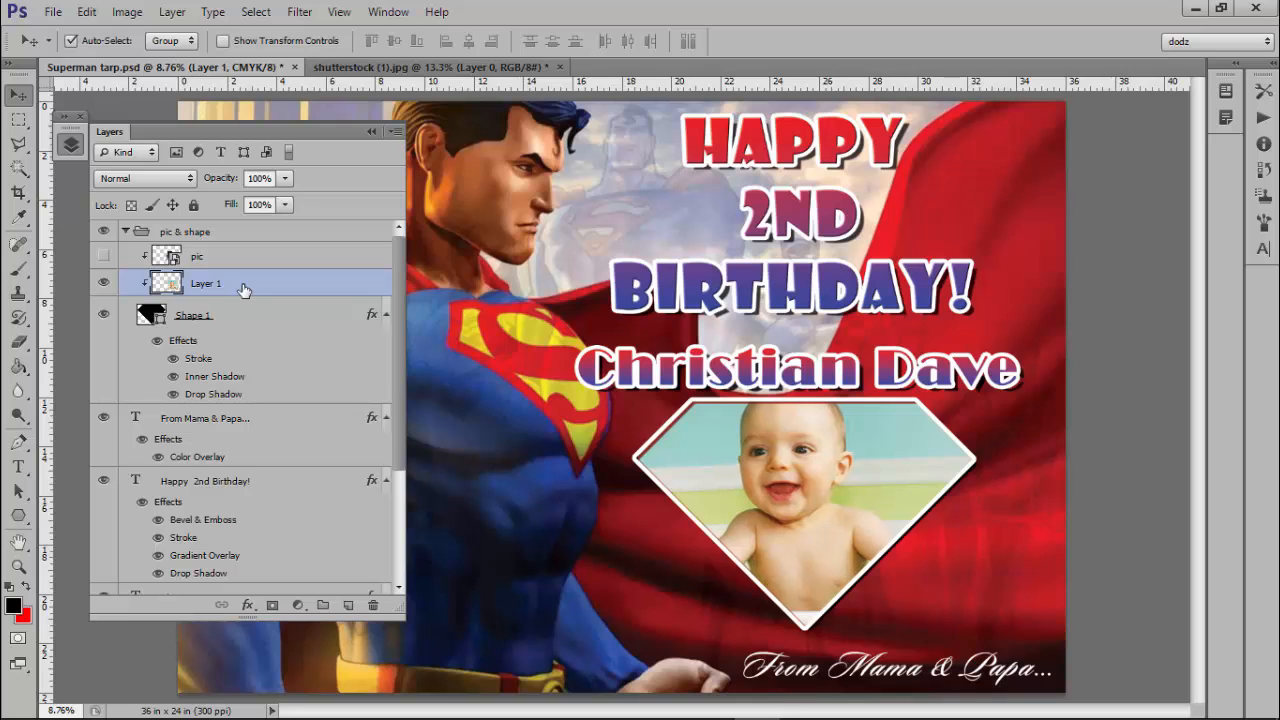
key(Left)
key(shift+Down)
key(shift+Down)
key(shift+Down)
key(shift+Down)
key(shift+Down)
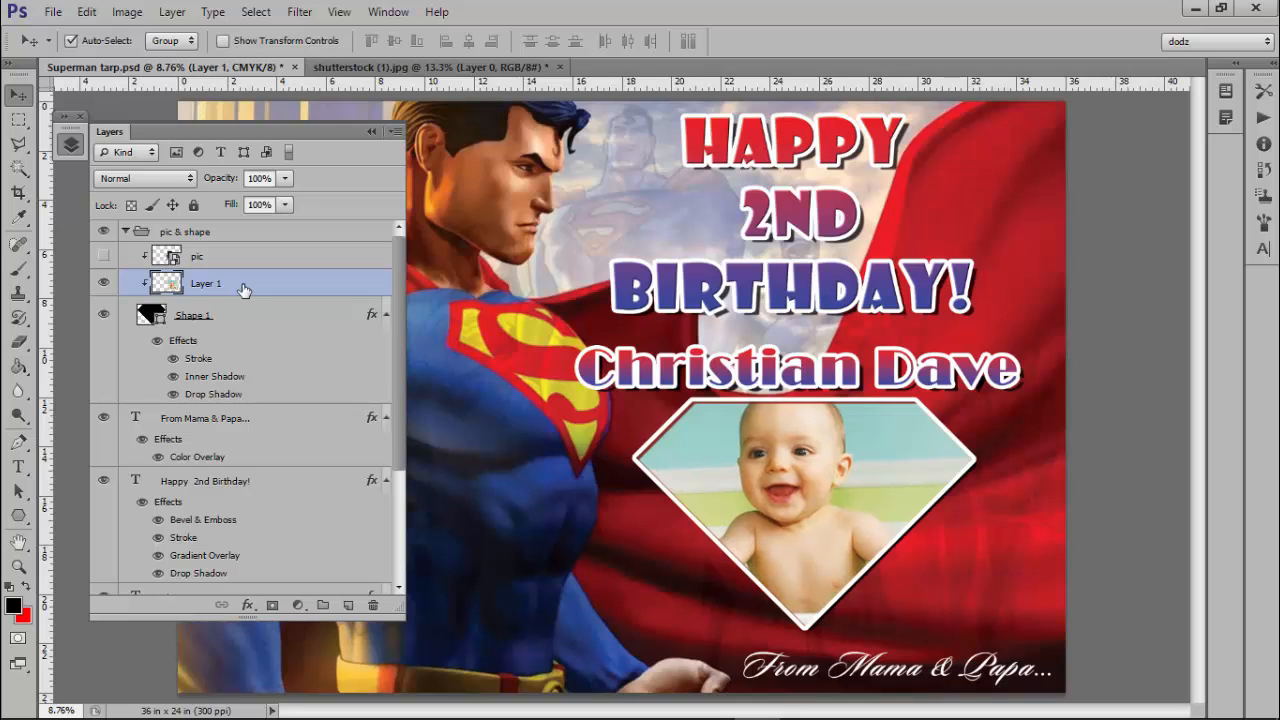
key(shift+Down)
key(shift+Down)
key(shift+Down)
key(shift+Down)
key(shift+Down)
key(shift+Down)
key(shift+Down)
key(shift+Down)
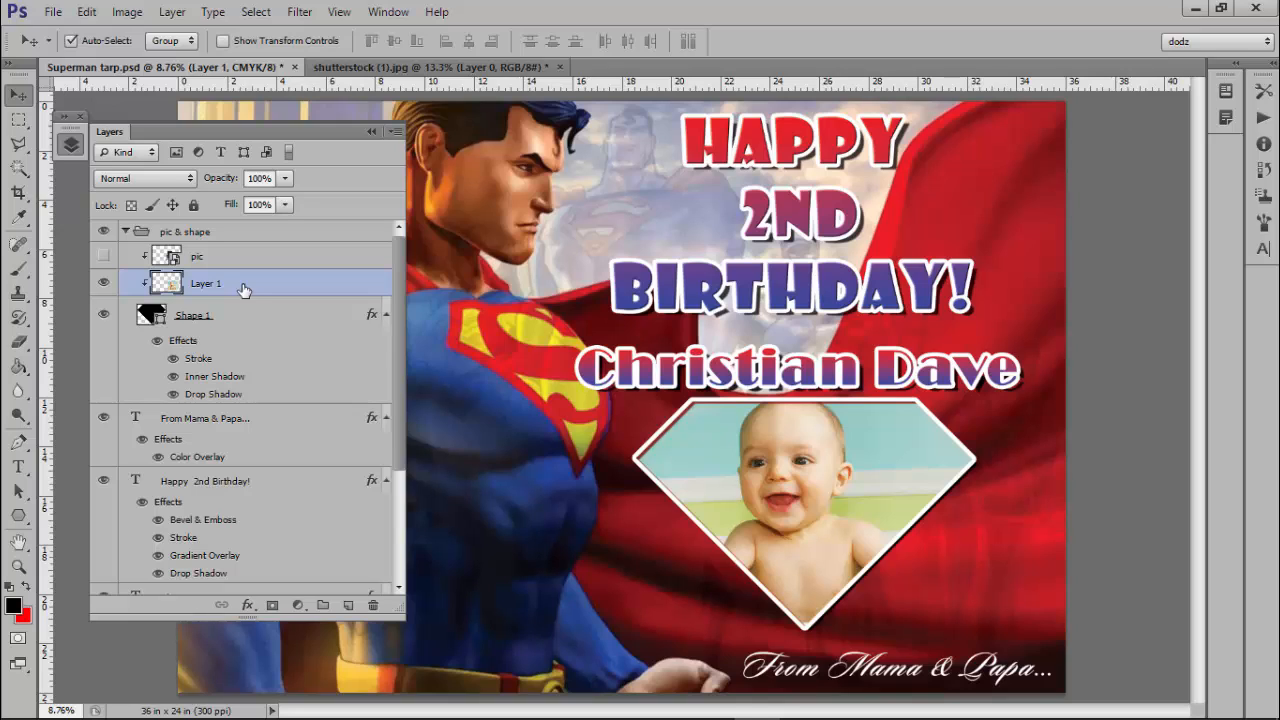
alt+click(145, 281)
click(103, 283)
Select all in shutterstock (1).jpg, try dragging it, then delete Layer 1 from the tarp.
click(399, 67)
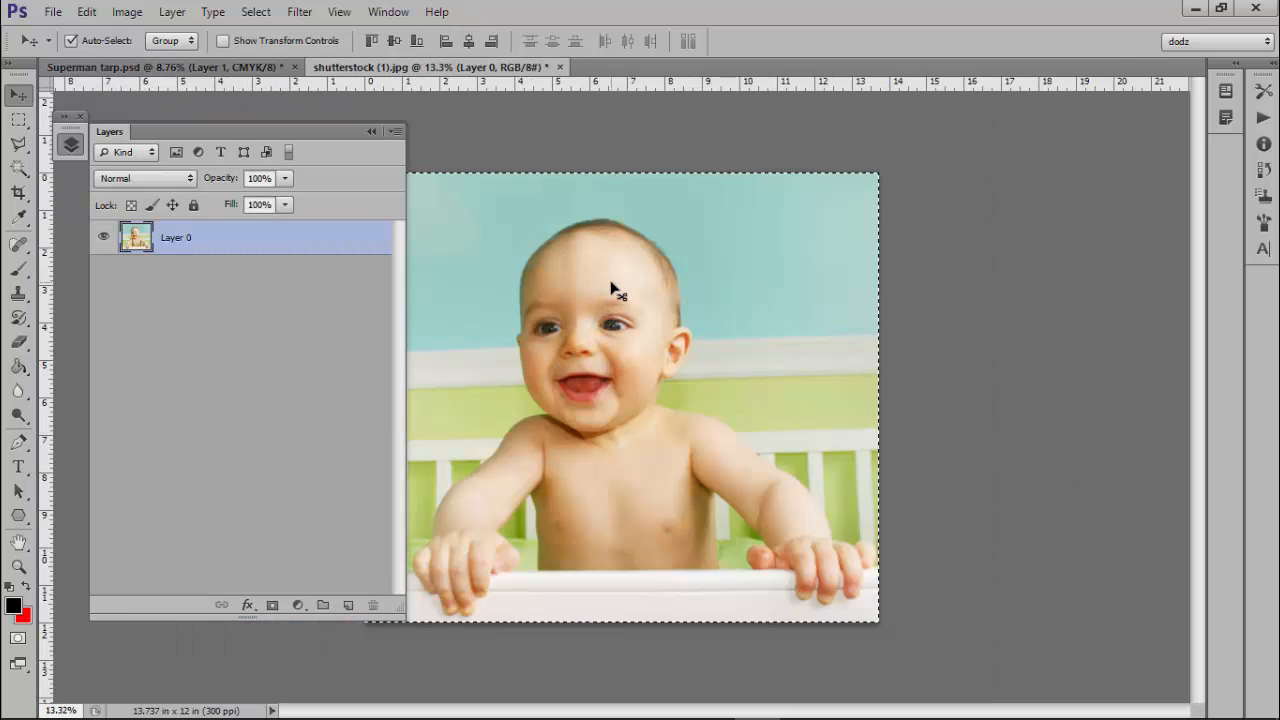
key(ctrl+a)
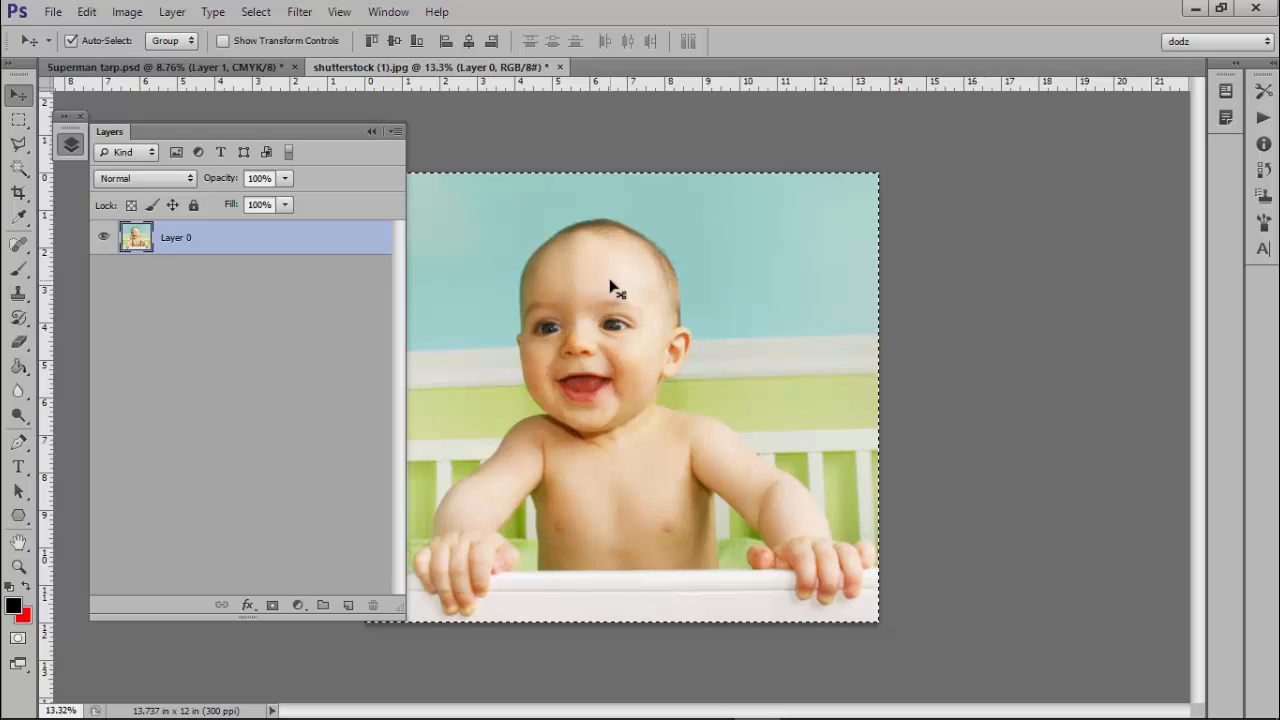
drag(590, 281, 251, 285)
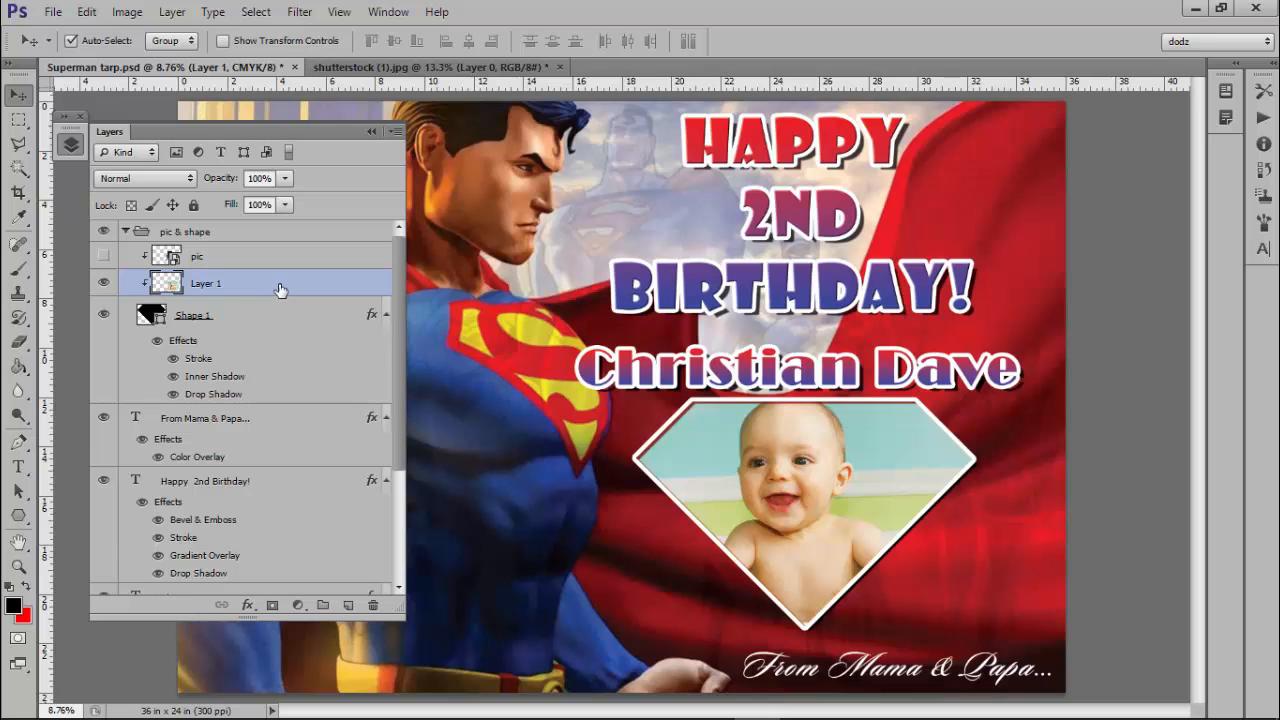
key(Delete)
click(353, 66)
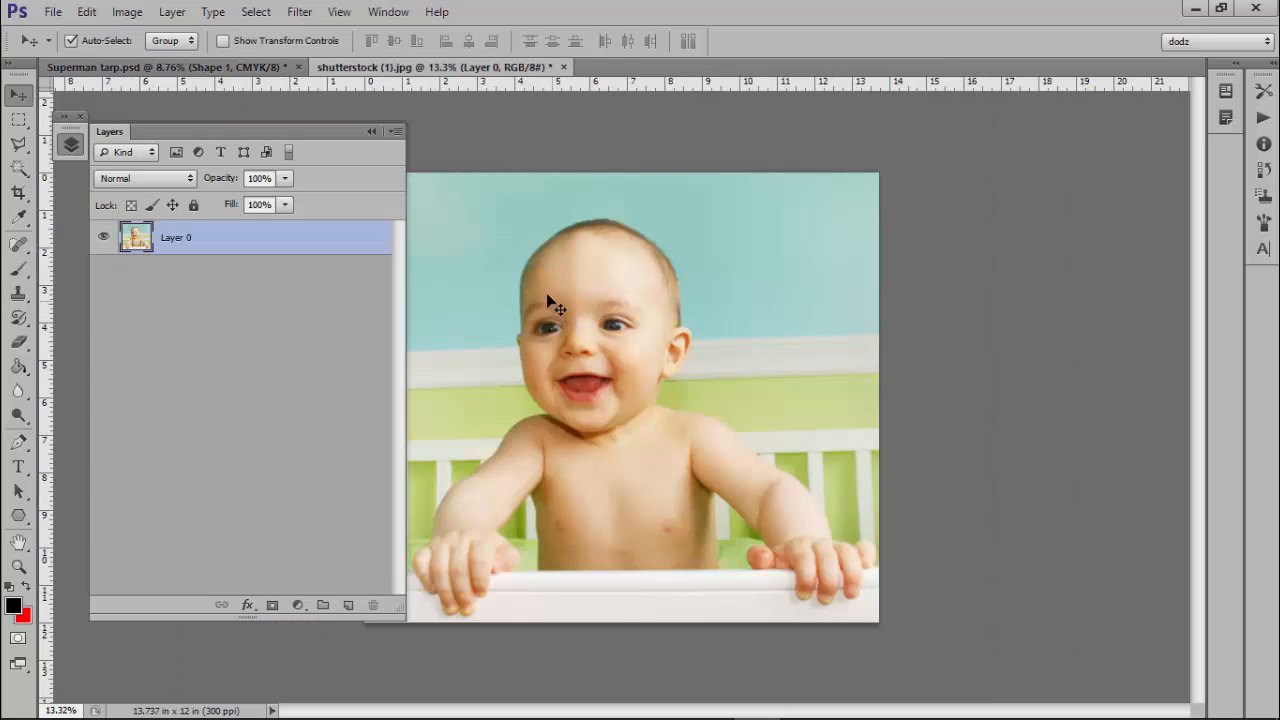
drag(549, 302, 693, 416)
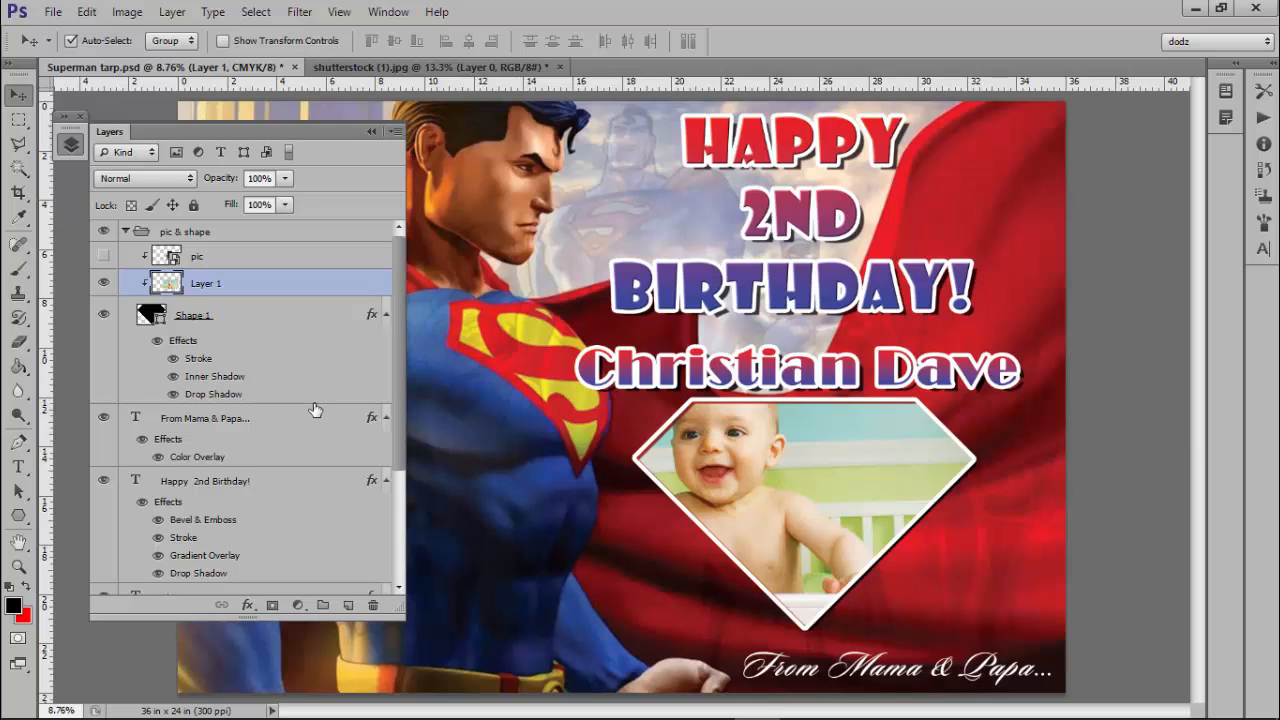
key(Delete)
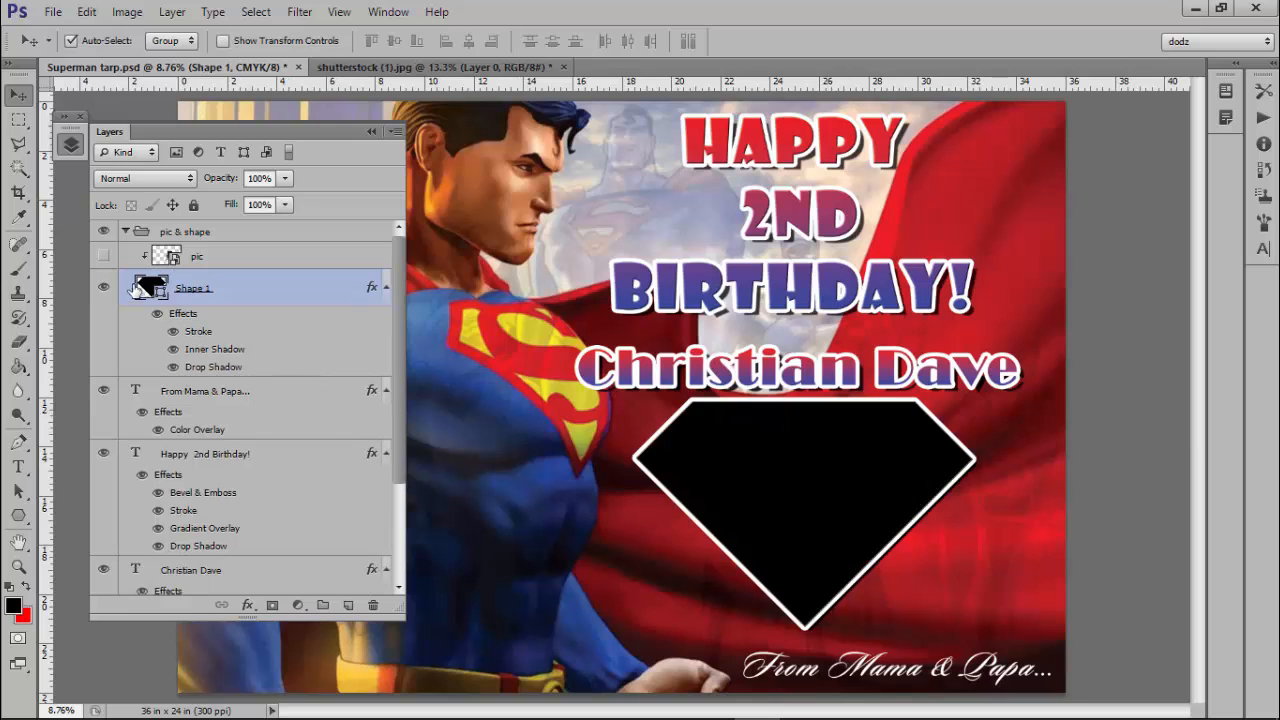
Ungroup the pic & shape group and delete the hidden old pic layer.
right_click(158, 232)
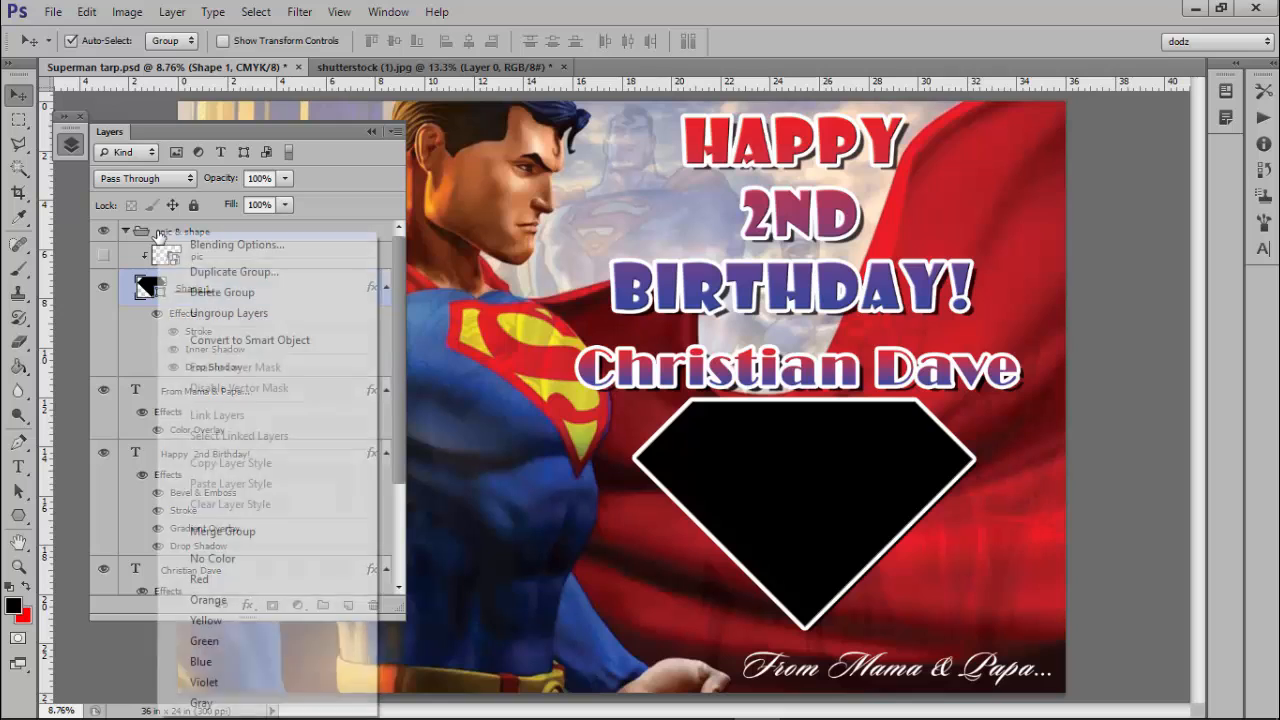
click(241, 320)
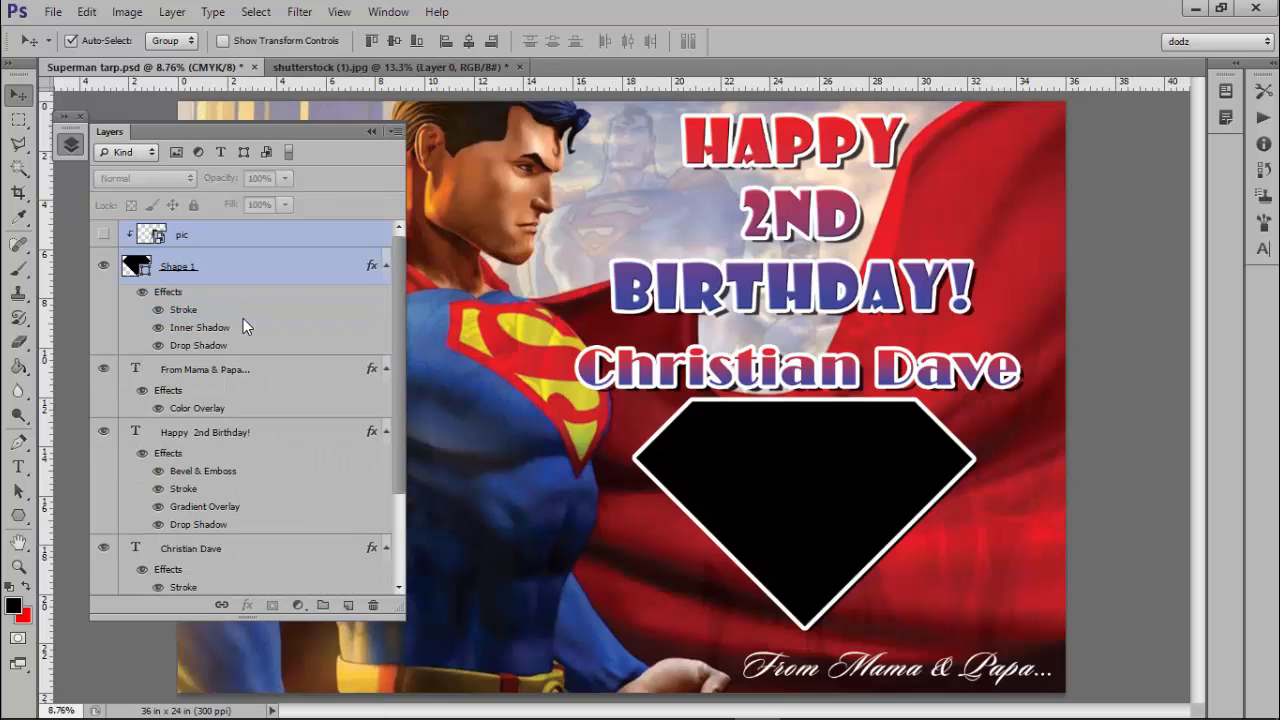
click(226, 266)
click(164, 234)
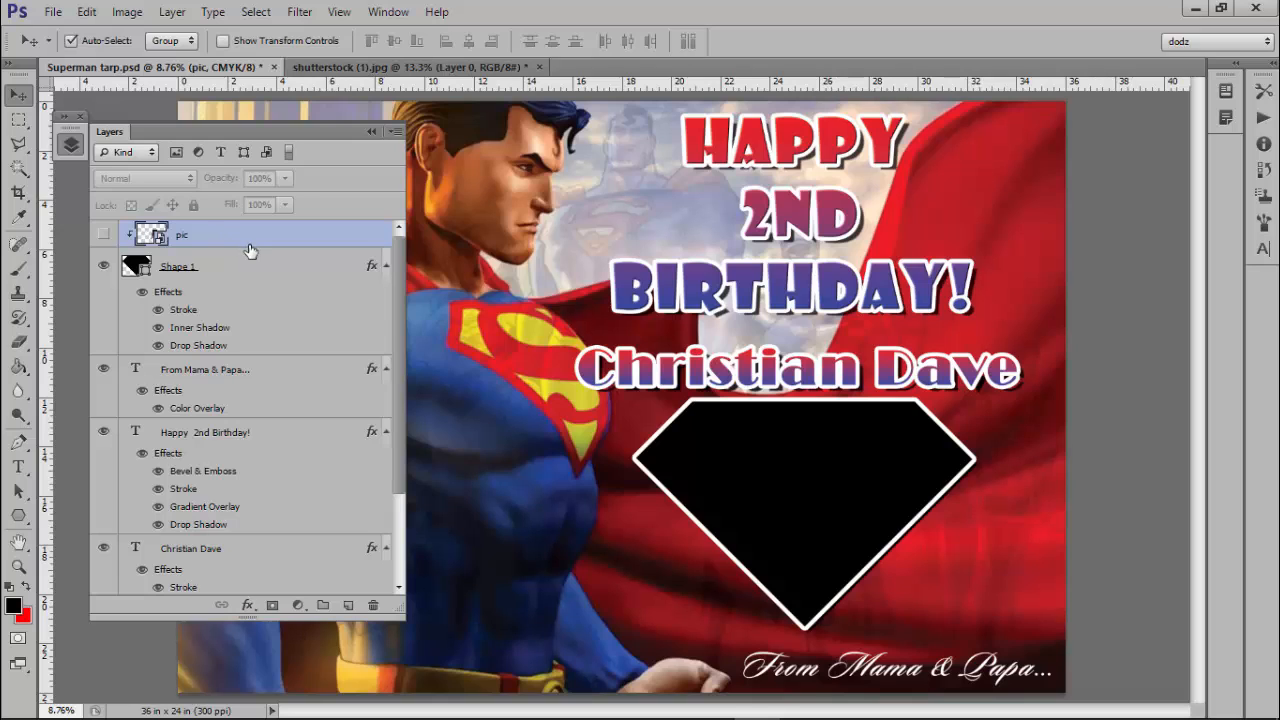
key(Delete)
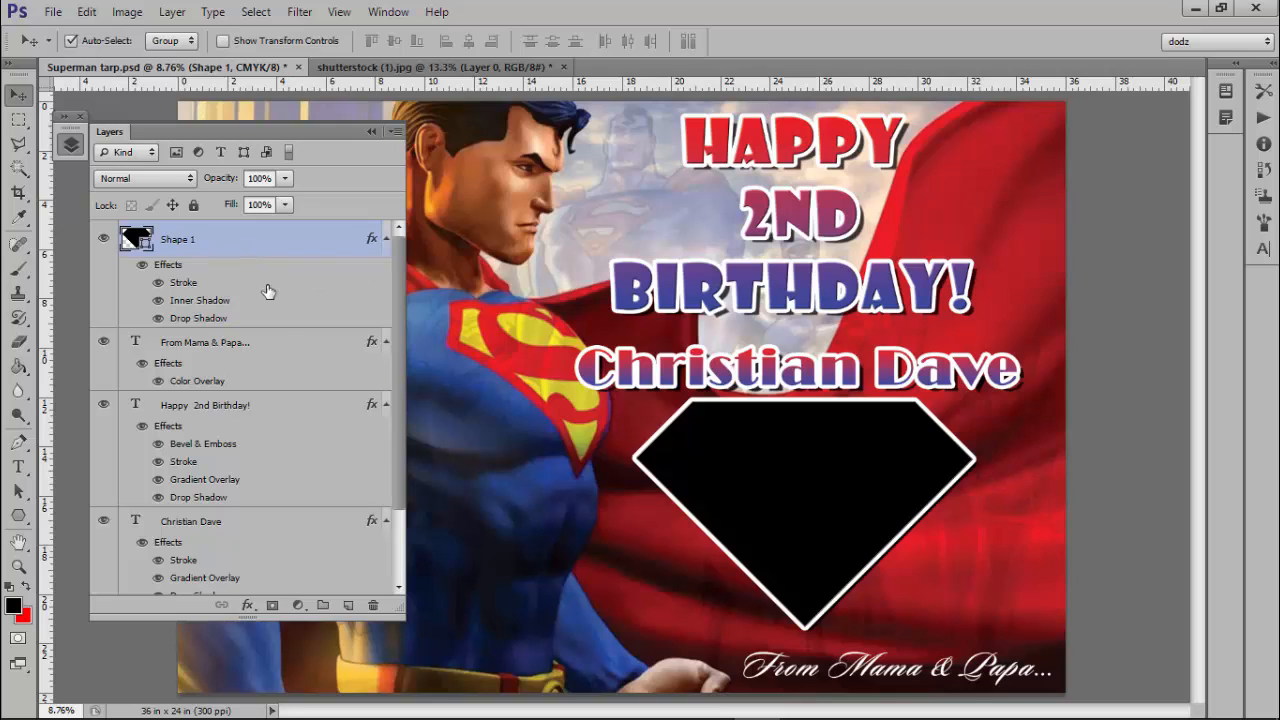
Drag the shutterstock baby-in-crib photo into the tarp and position it over the diamond.
click(487, 75)
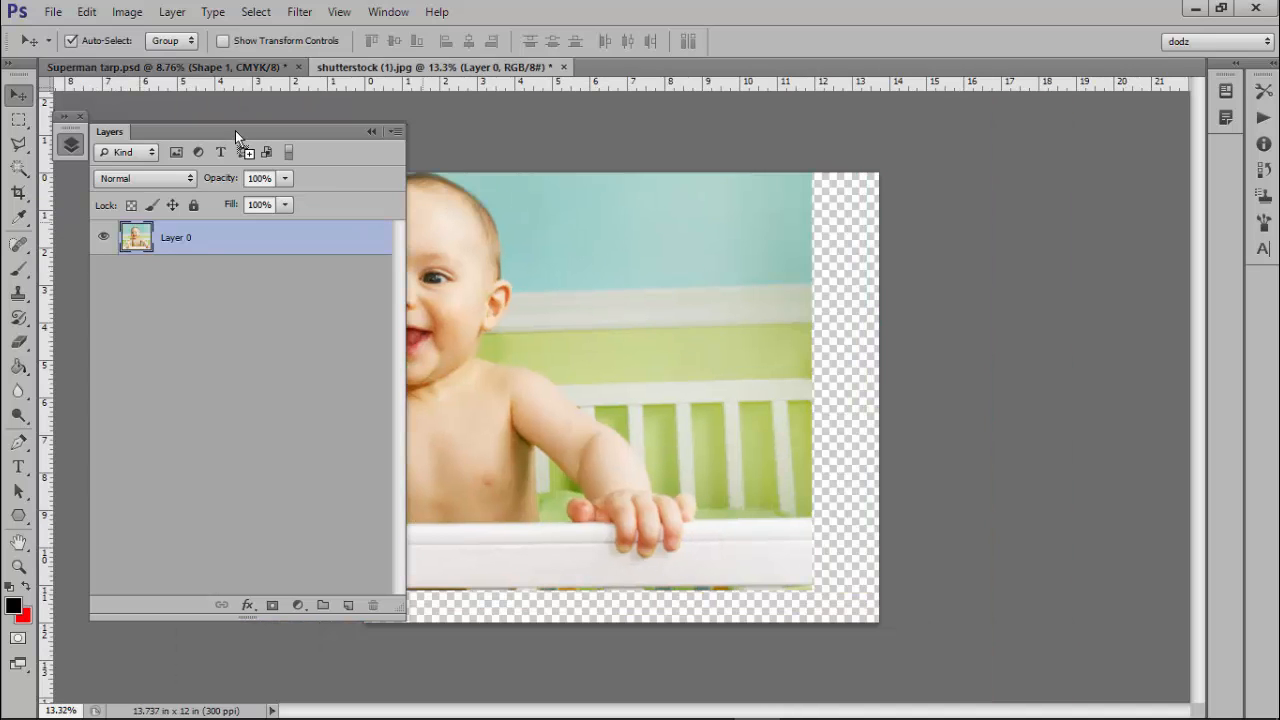
drag(235, 130, 829, 337)
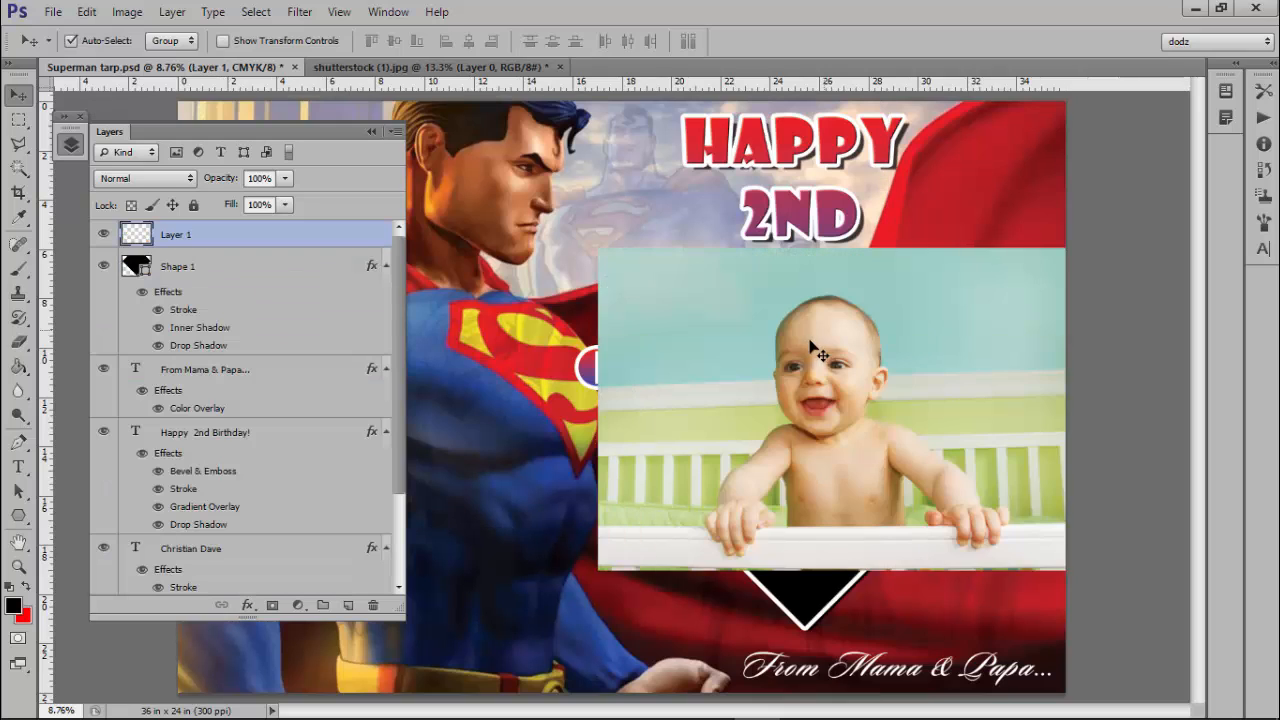
drag(791, 458, 784, 400)
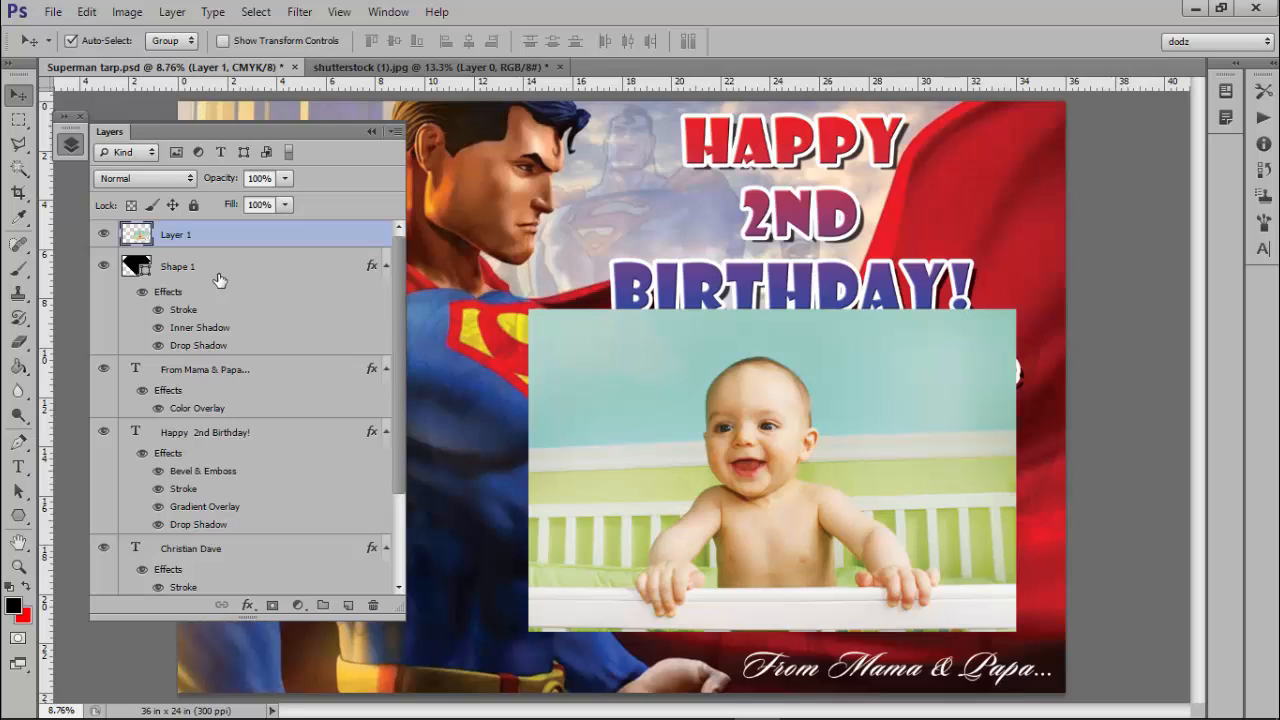
key(alt)
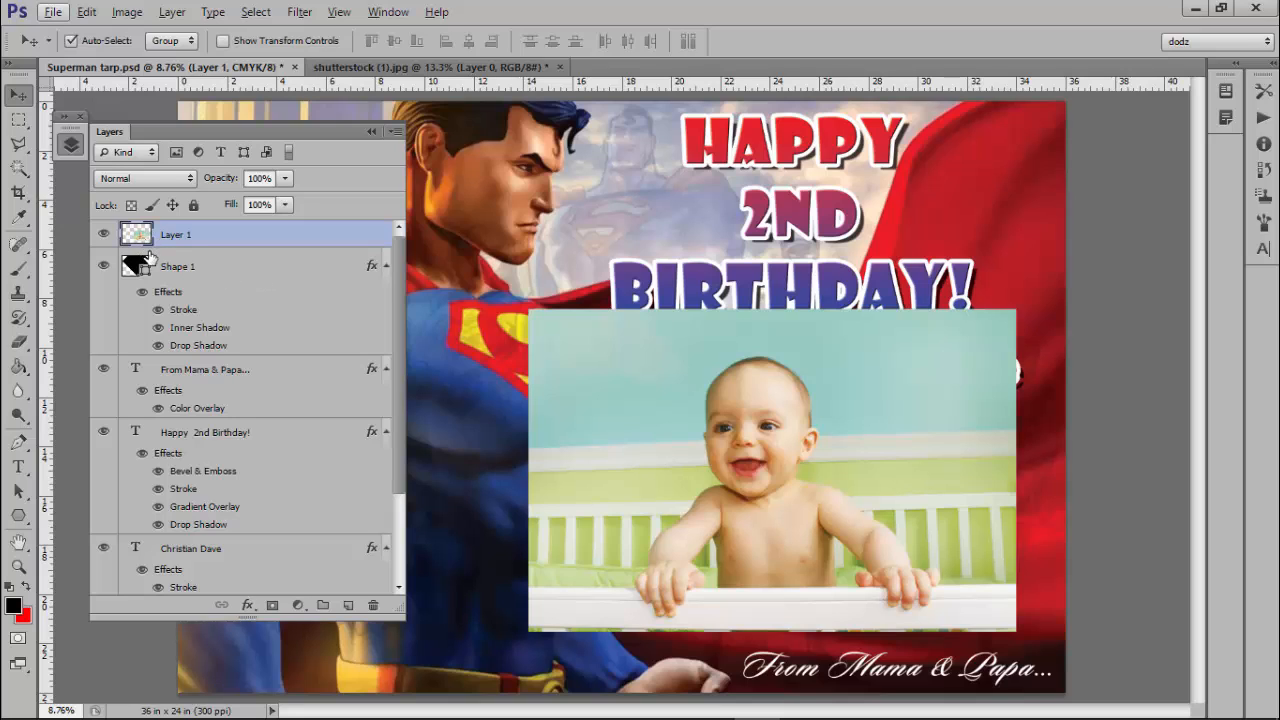
key(alt)
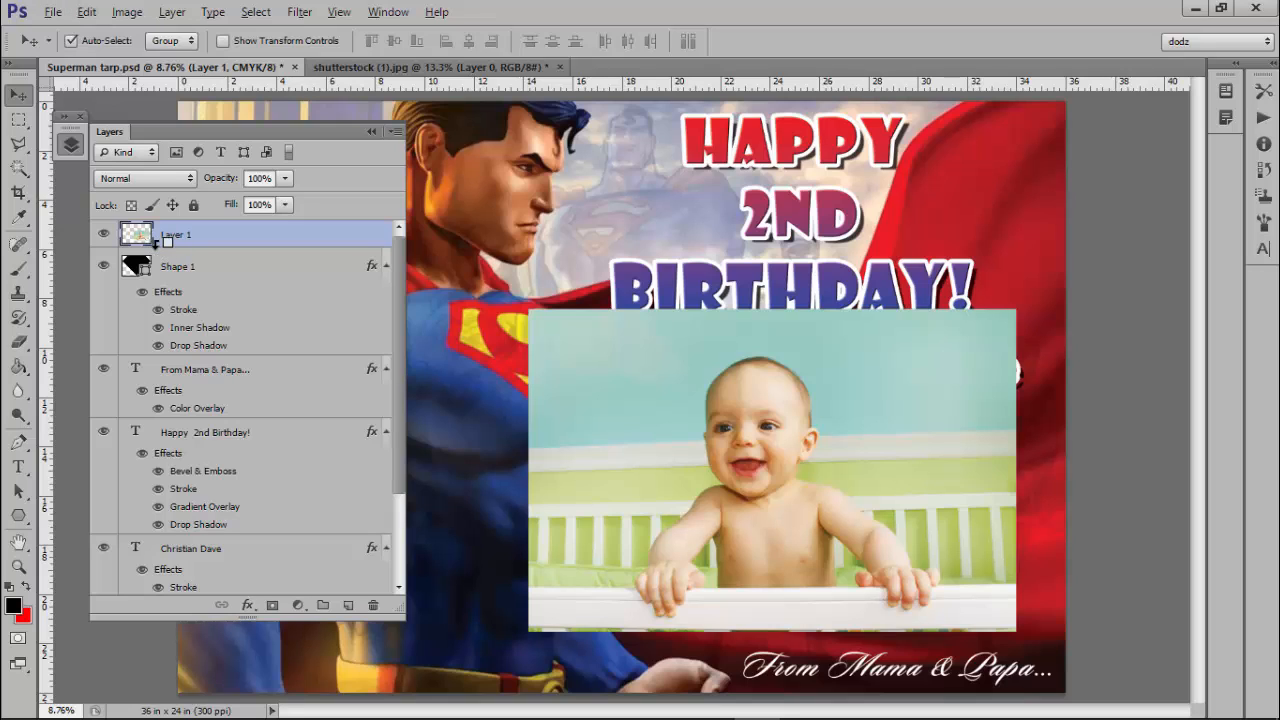
key(alt)
key(alt)
Clip the crib photo to Shape 1, enlarge it to about 113% and centre the baby's face.
alt+click(157, 242)
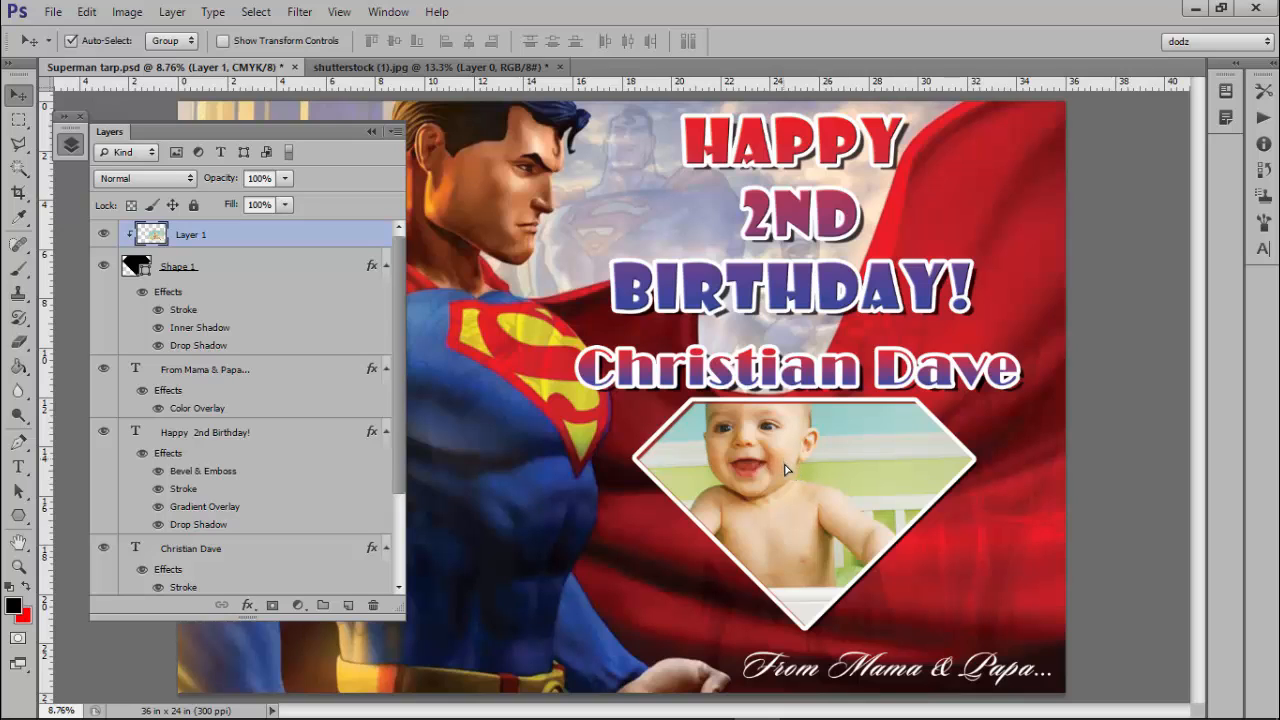
mouse_move(786, 469)
mouse_down()
mouse_move(808, 509)
mouse_move(762, 450)
mouse_move(793, 491)
mouse_up()
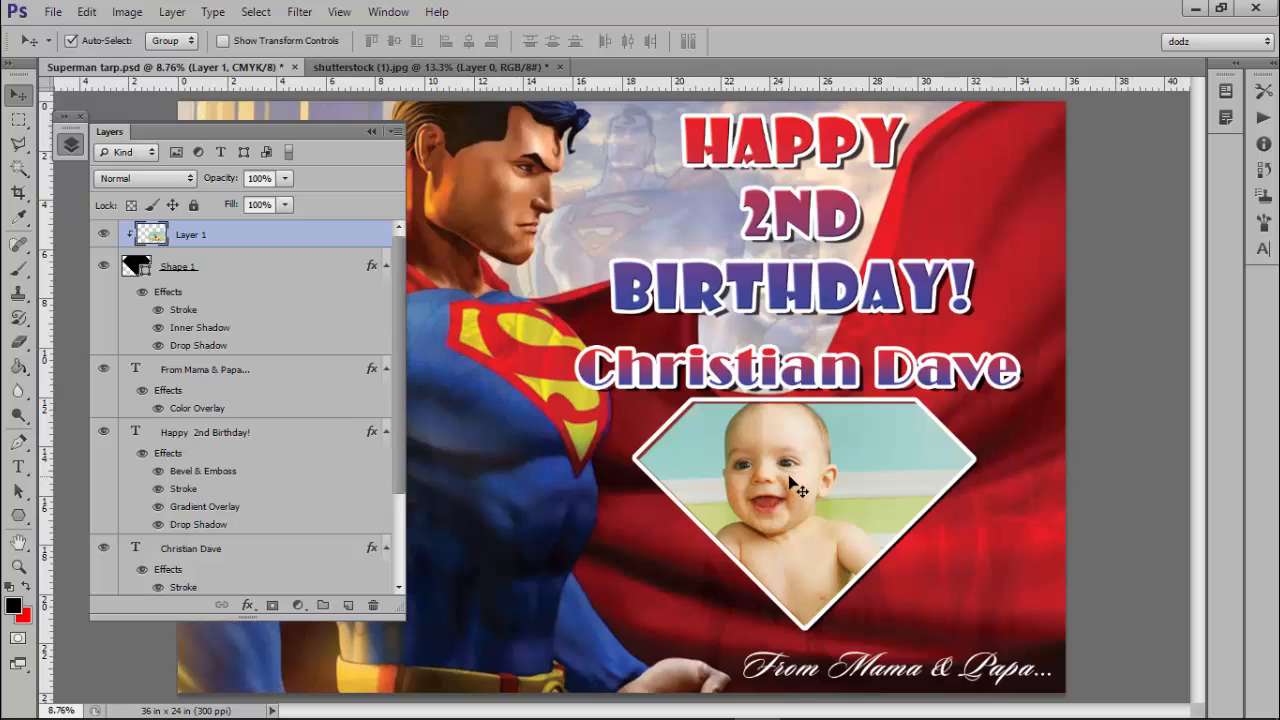
key(ctrl+t)
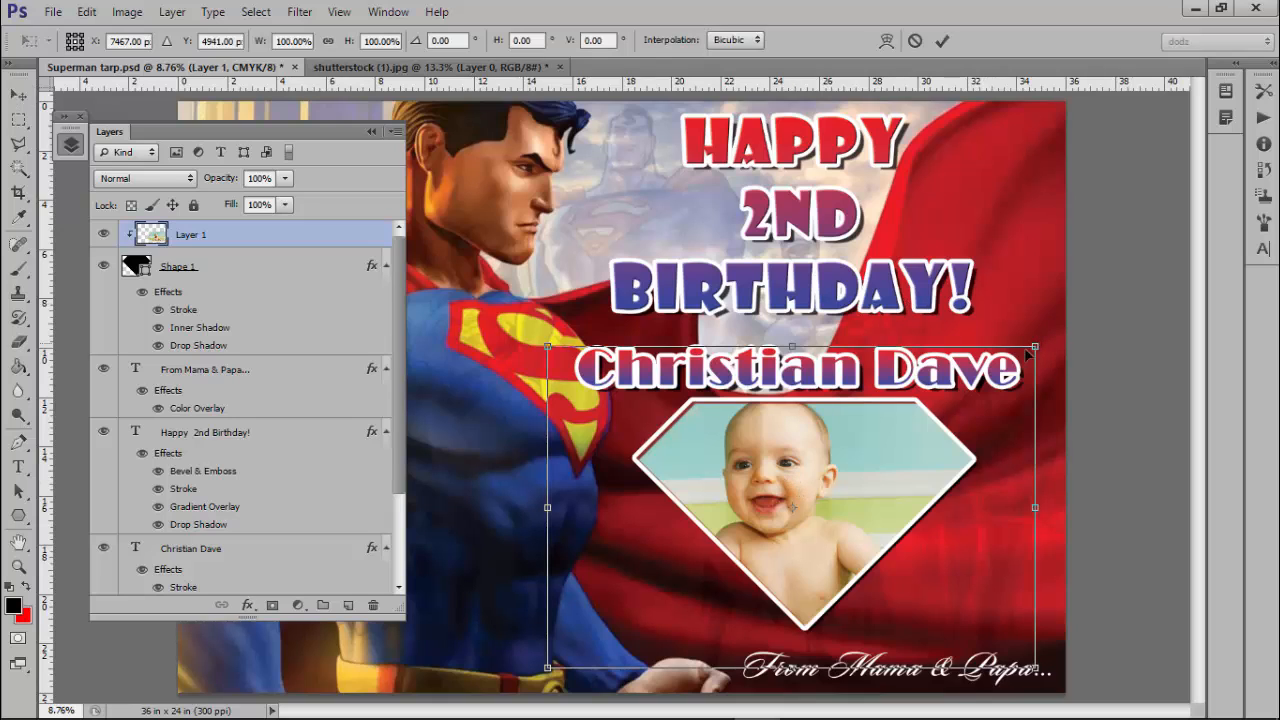
drag(1047, 341, 1100, 309)
drag(845, 473, 839, 491)
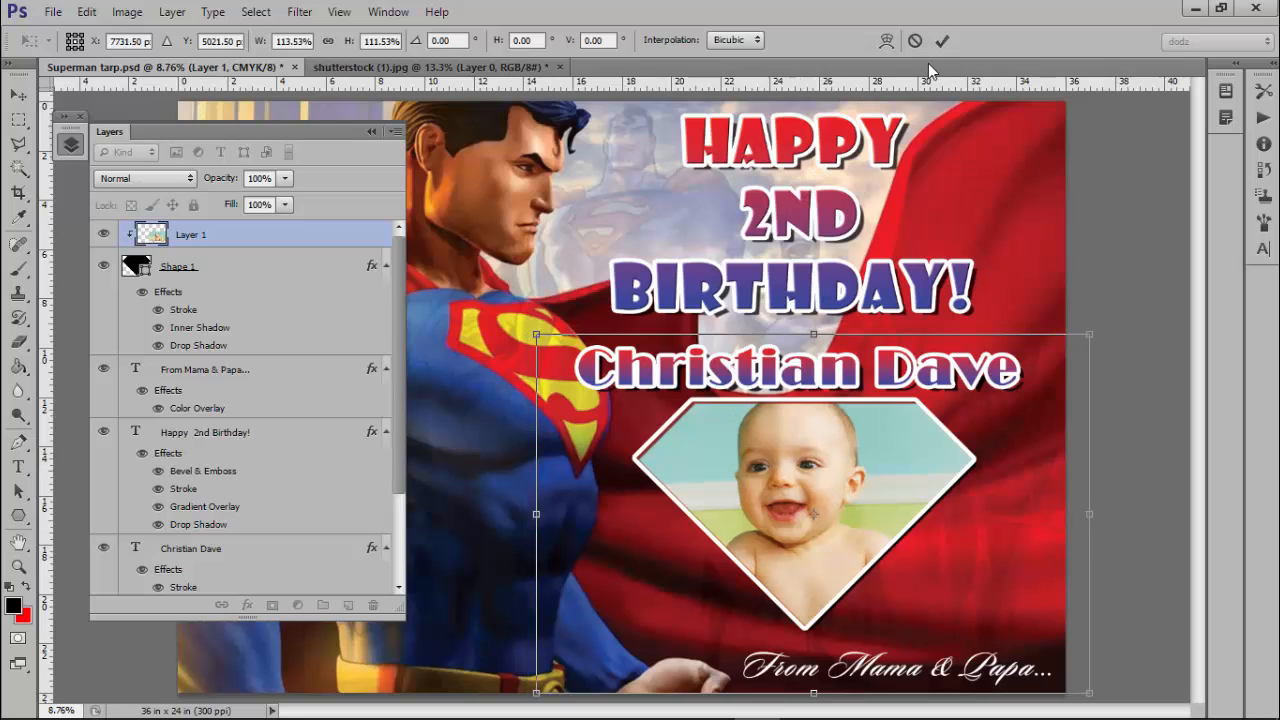
click(942, 41)
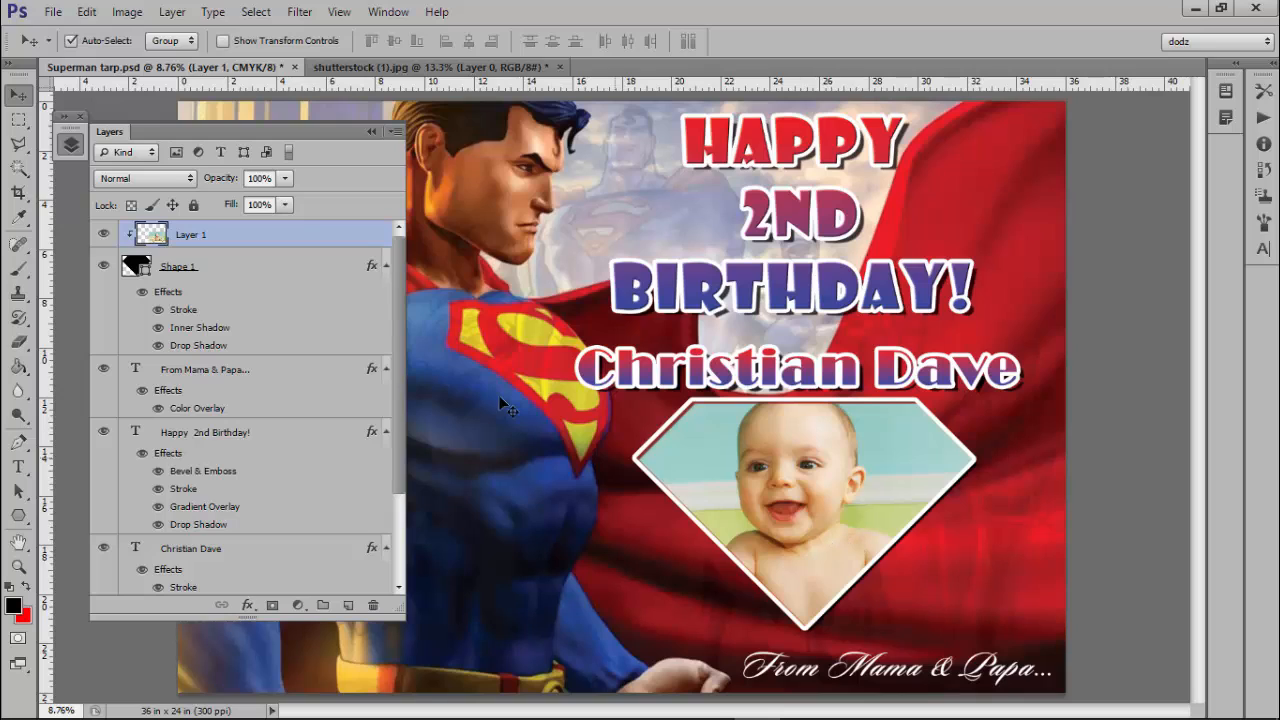
shift+click(218, 267)
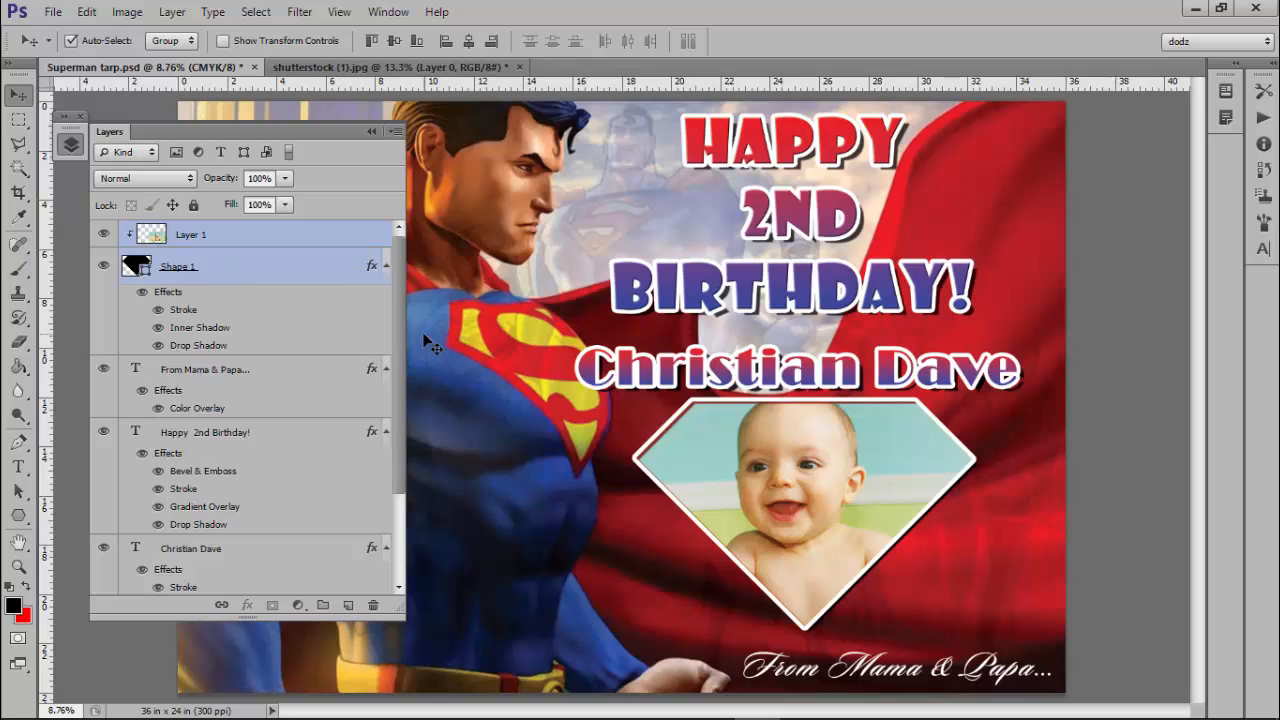
Group Layer 1 and Shape 1 with Ctrl+G and rename the group 'pic & Shape'.
key(ctrl+g)
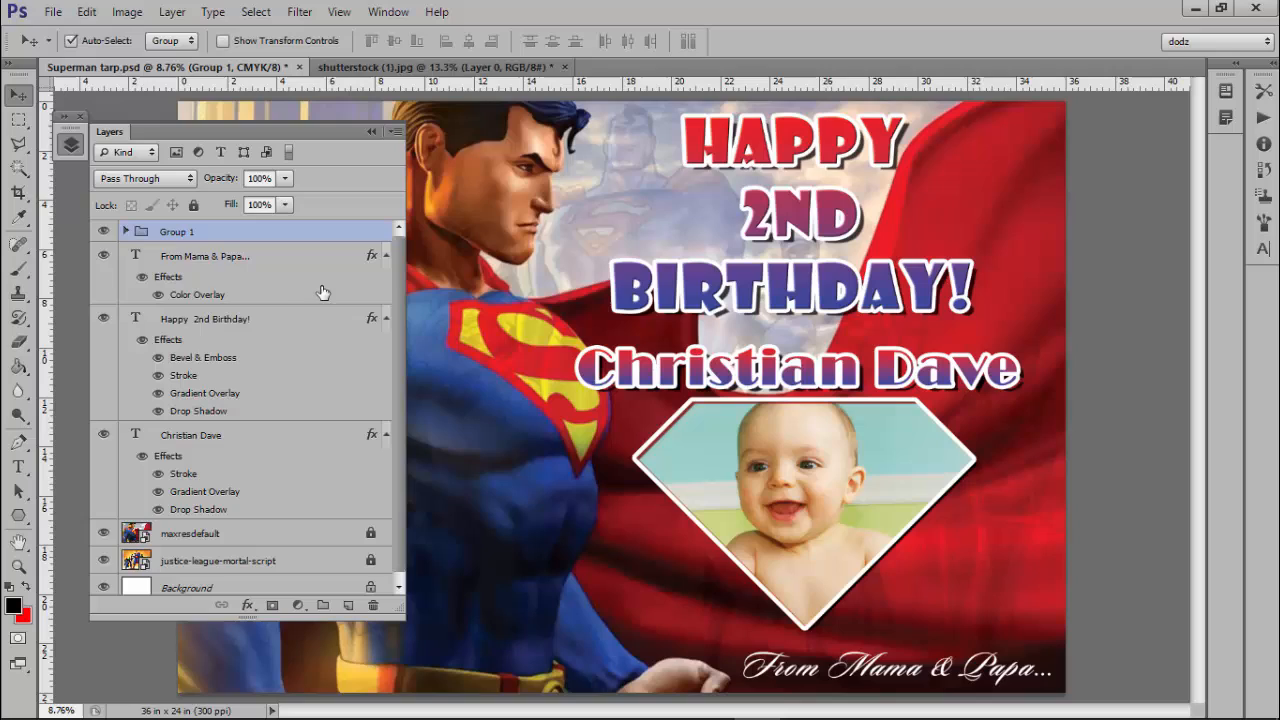
double_click(177, 232)
text(pi)
text(c & Shape)
click(228, 276)
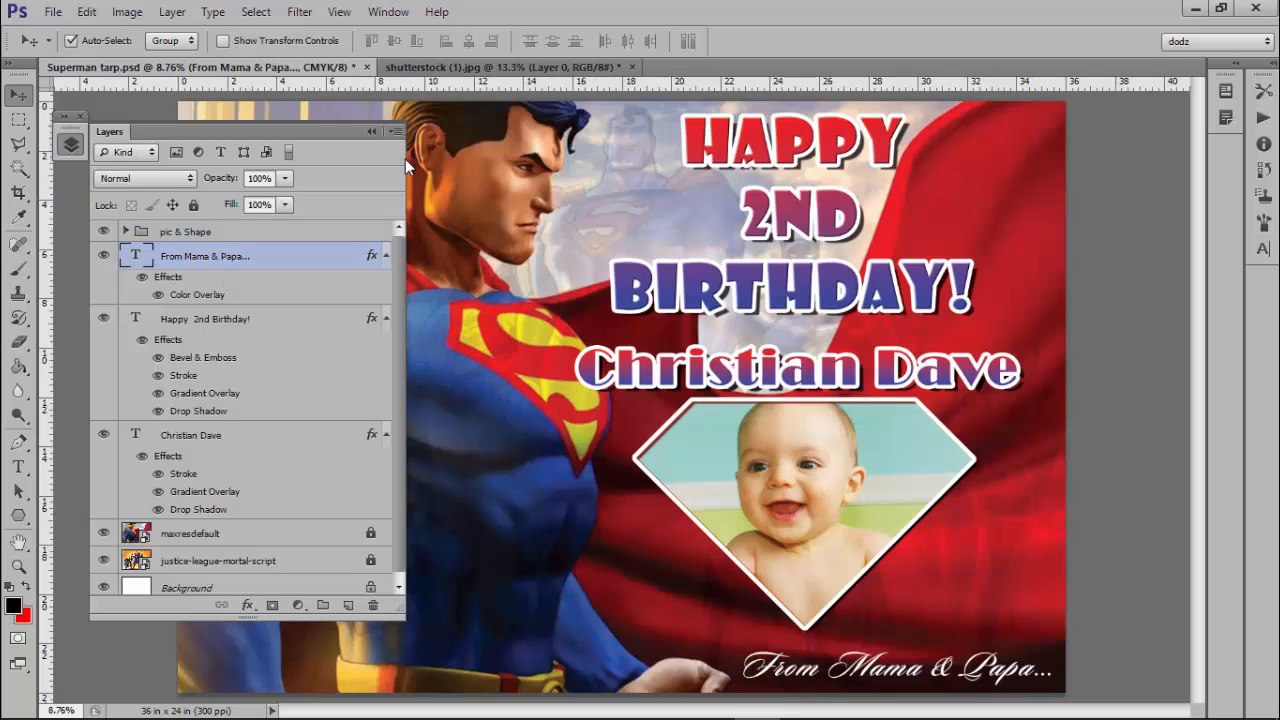
click(370, 130)
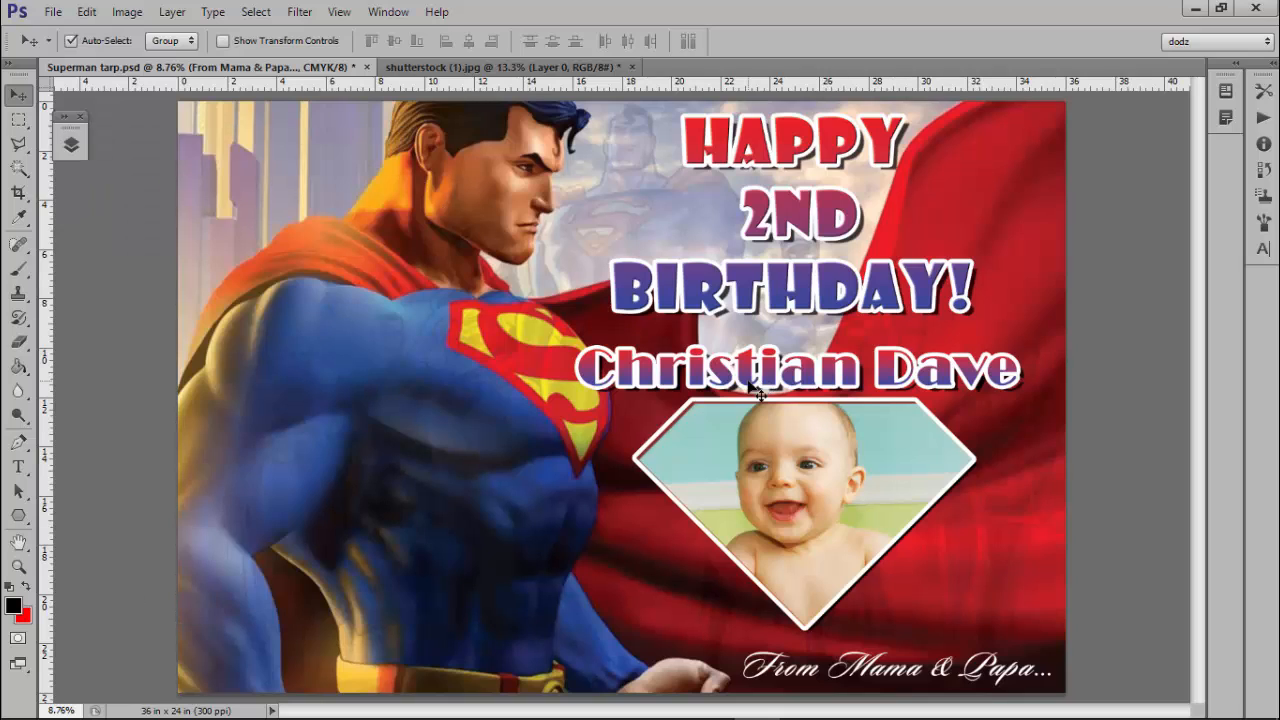
click(278, 222)
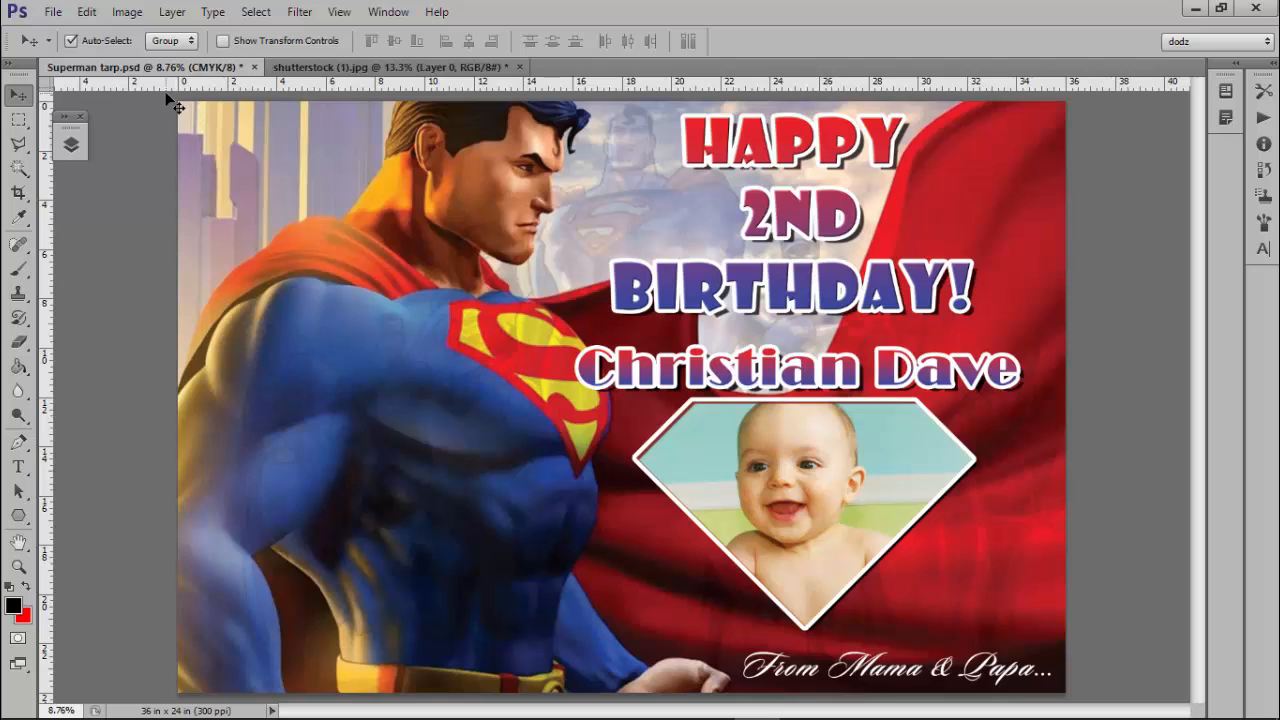
click(72, 142)
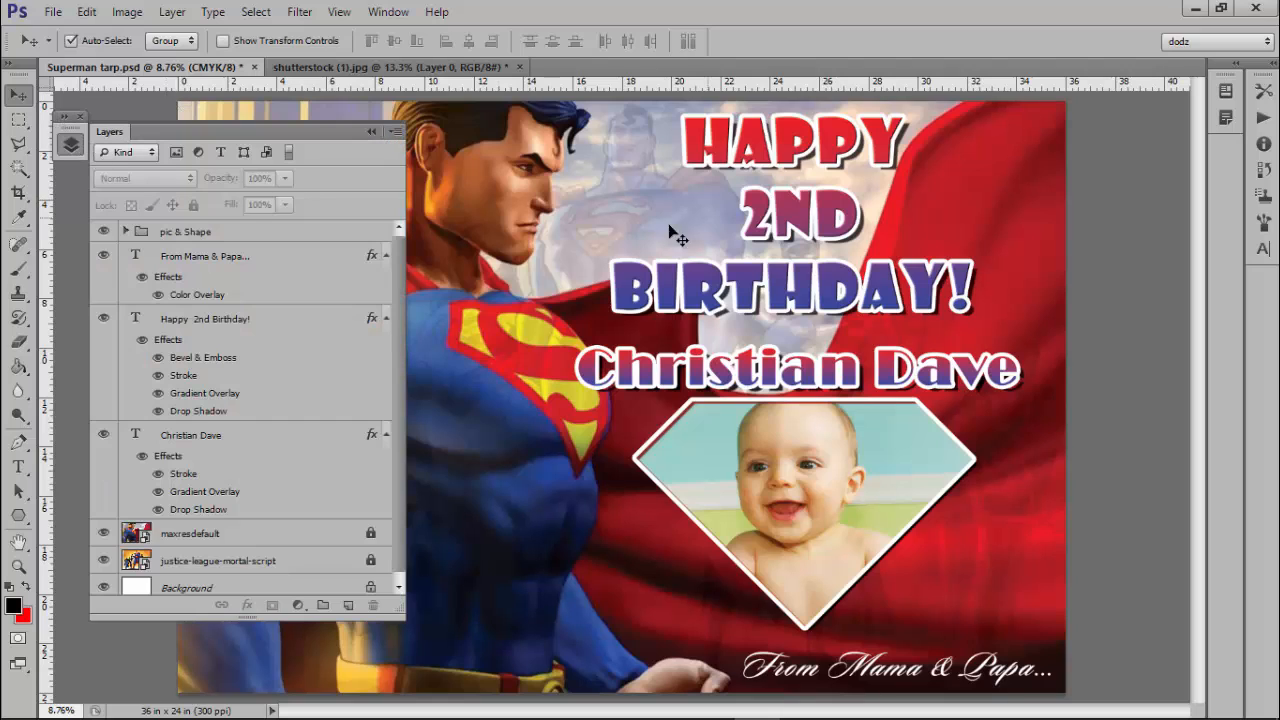
Select the From Mama & Papa text layer, check its font, and expand the pic & Shape group.
click(16, 469)
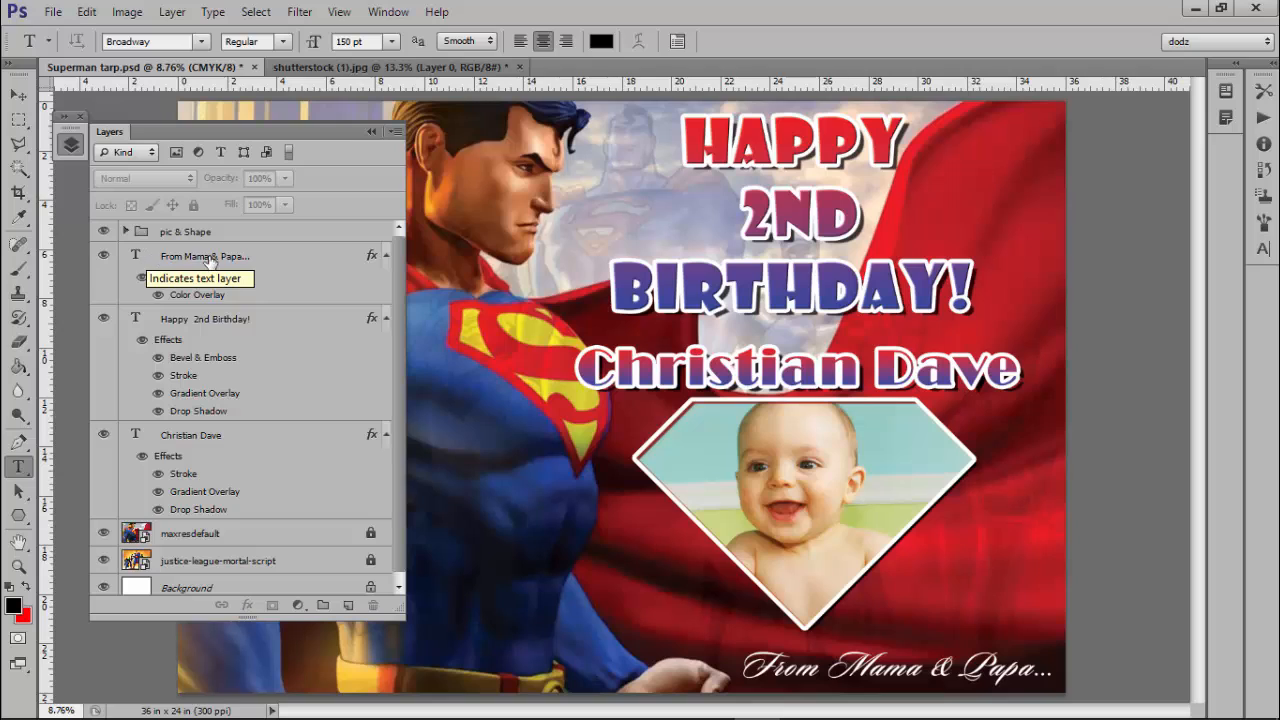
click(263, 261)
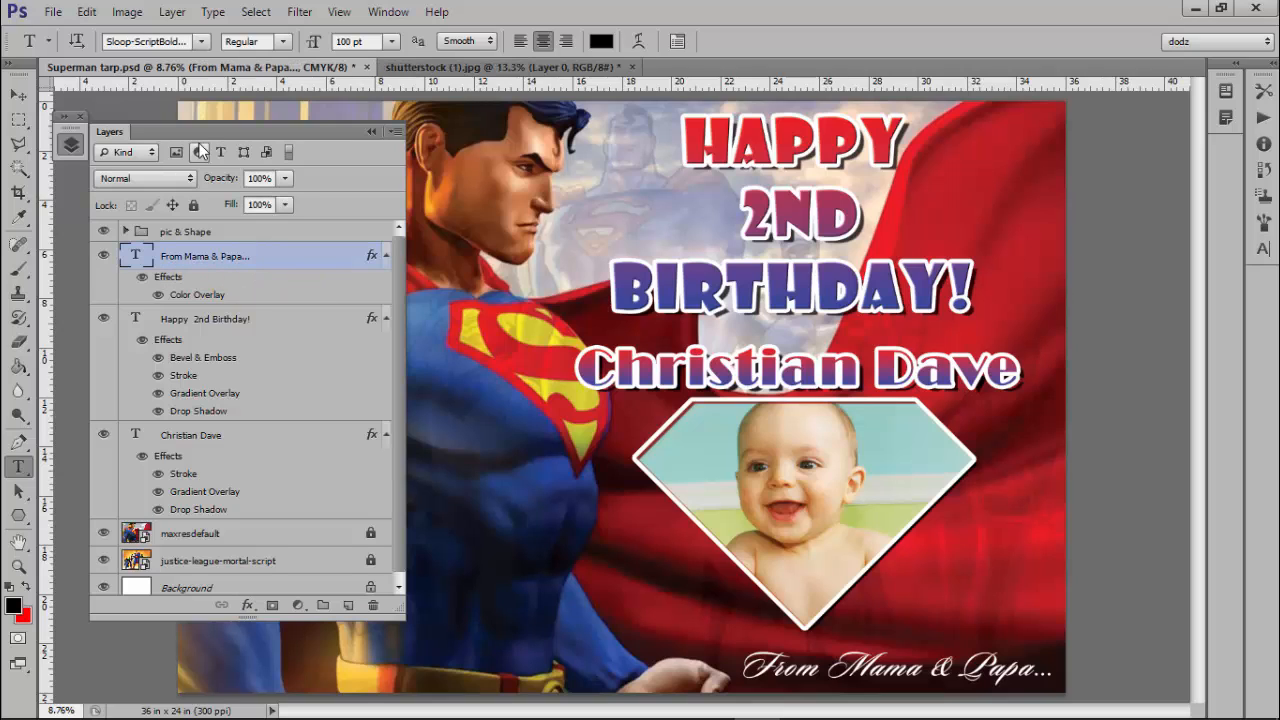
click(166, 41)
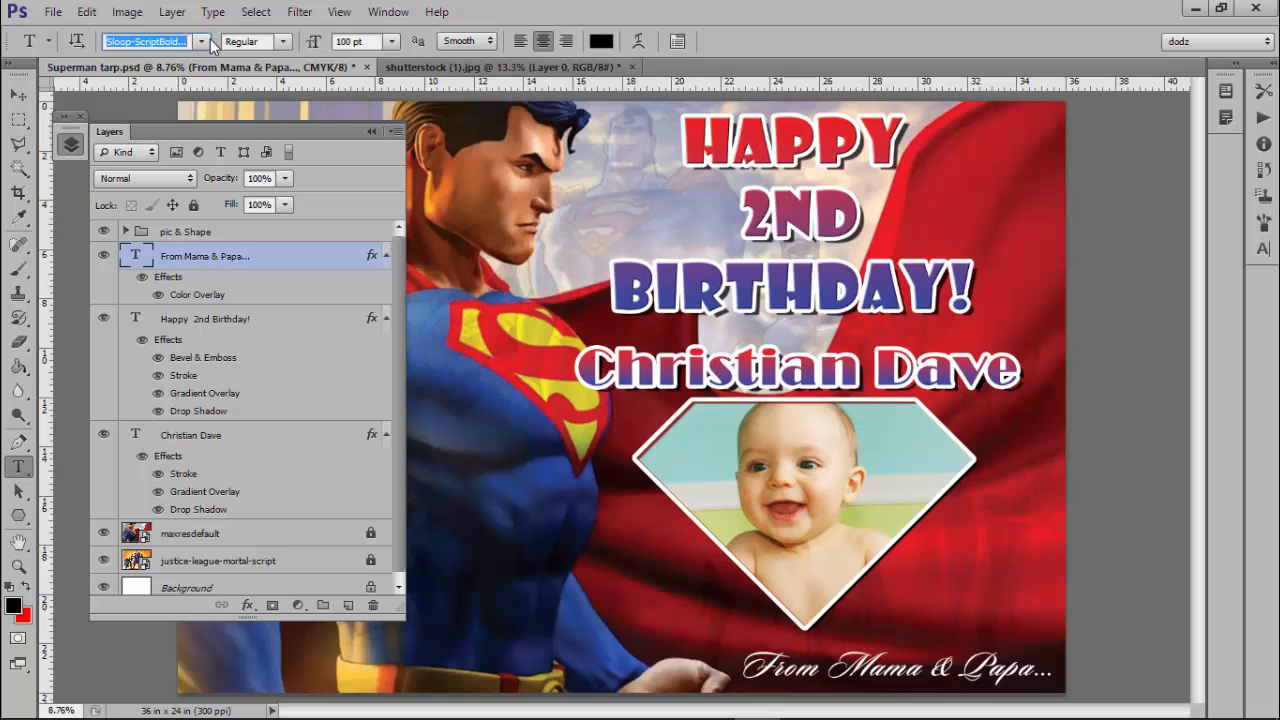
click(202, 42)
click(202, 42)
click(126, 232)
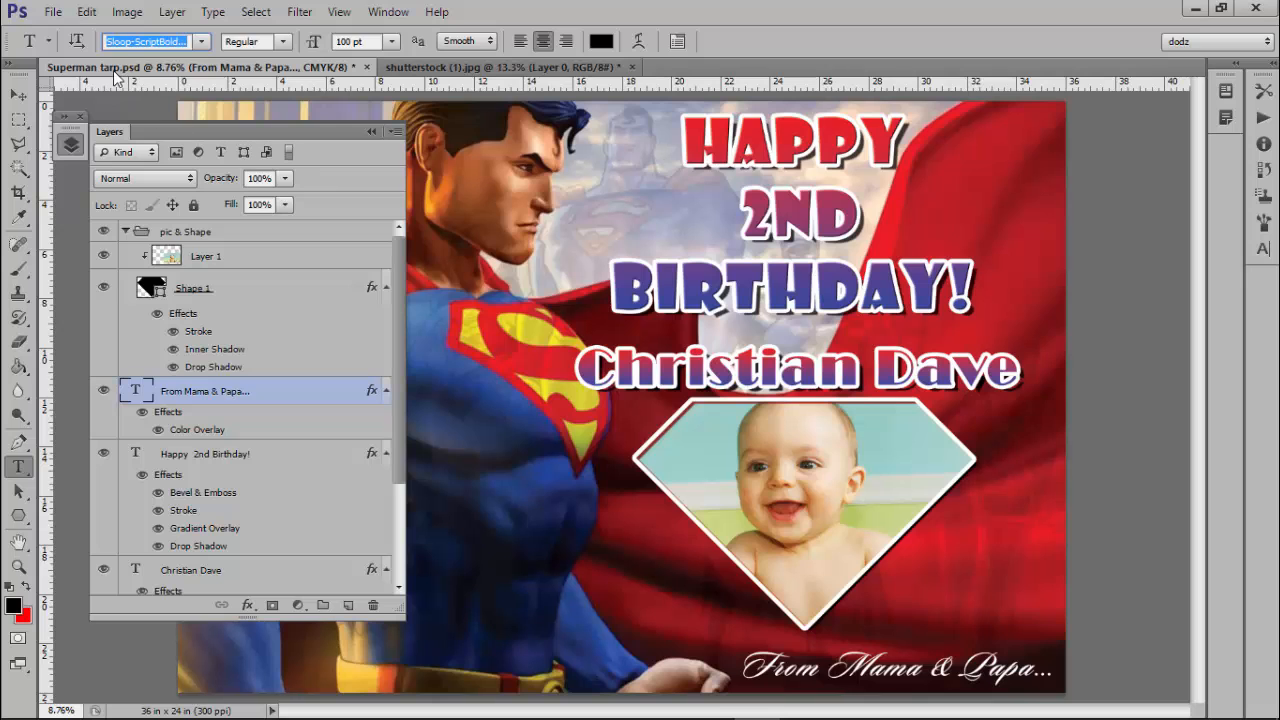
click(52, 14)
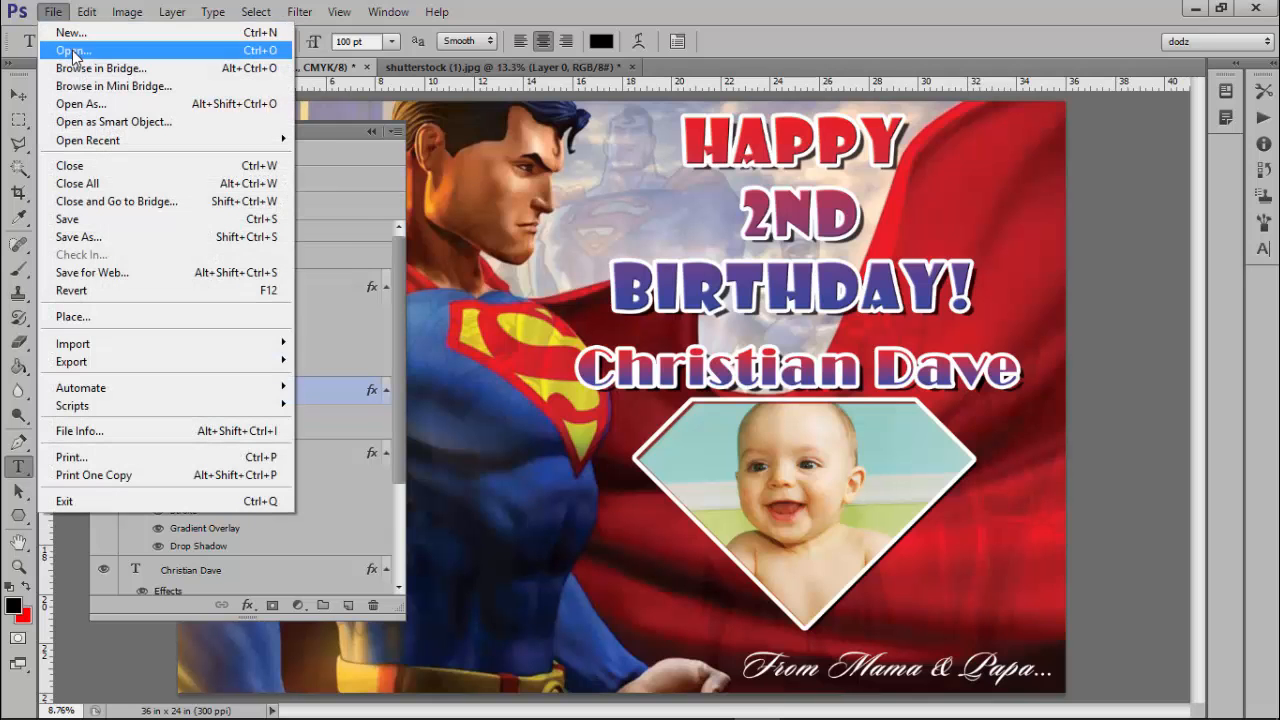
Open 5.jpg from the Baby in Crib folder.
click(68, 50)
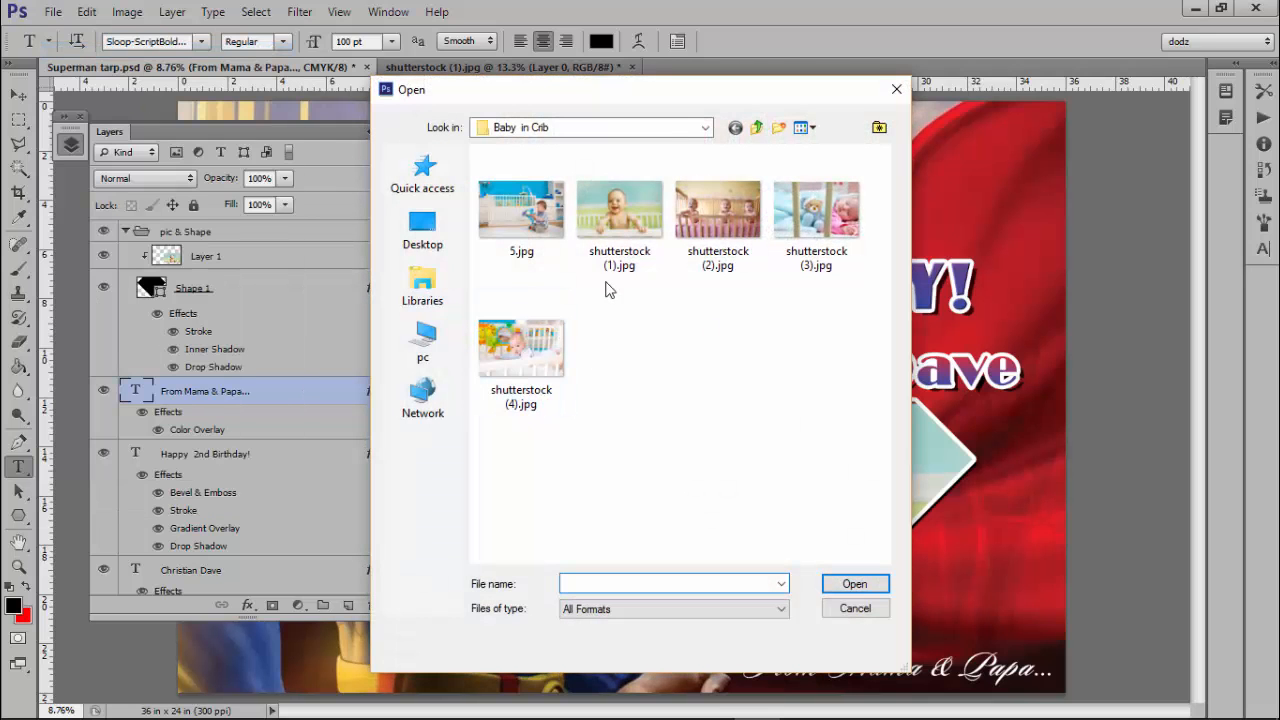
click(619, 212)
double_click(522, 211)
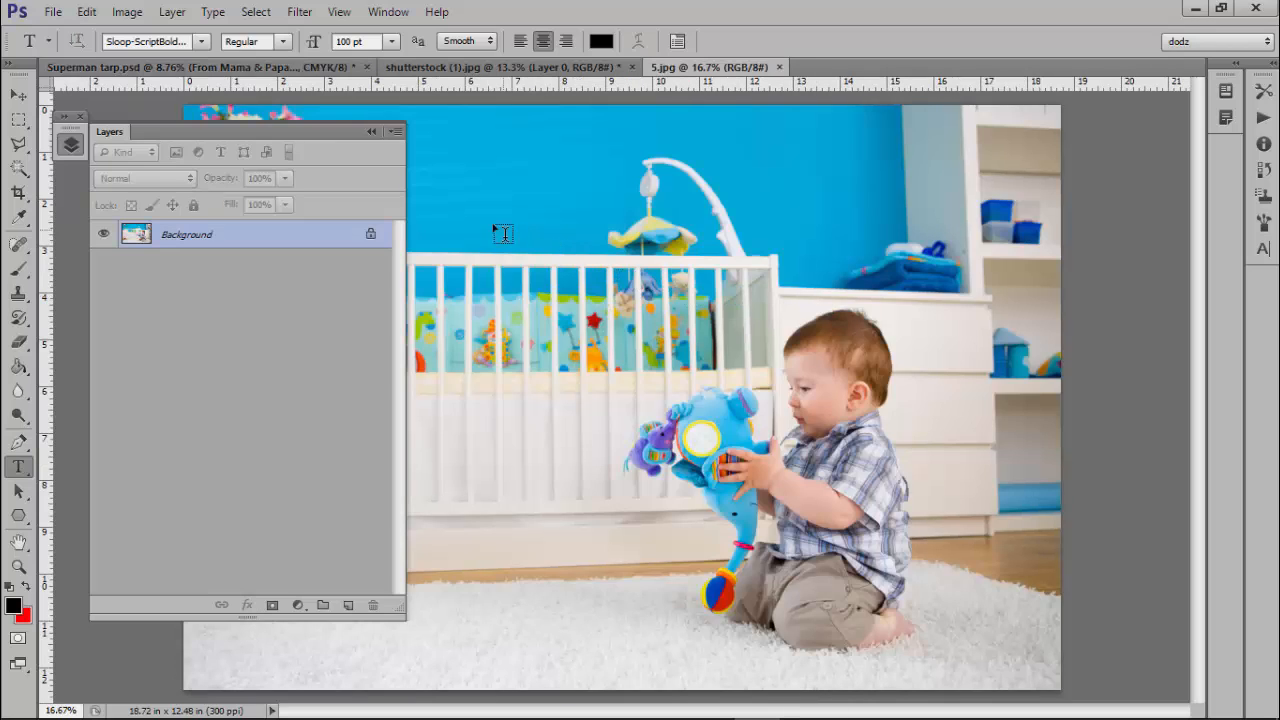
Crop 5.jpg to a tall 7.54 × 8.64 in frame around the seated baby.
key(c)
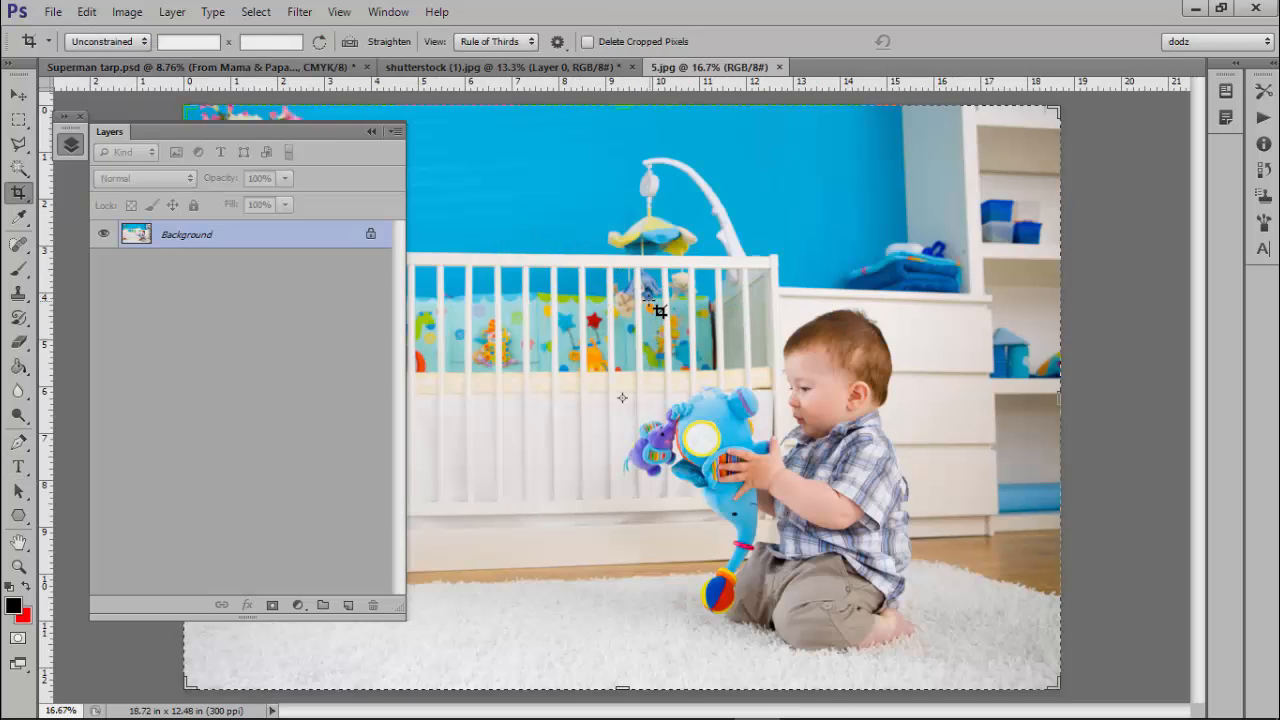
drag(631, 282, 975, 680)
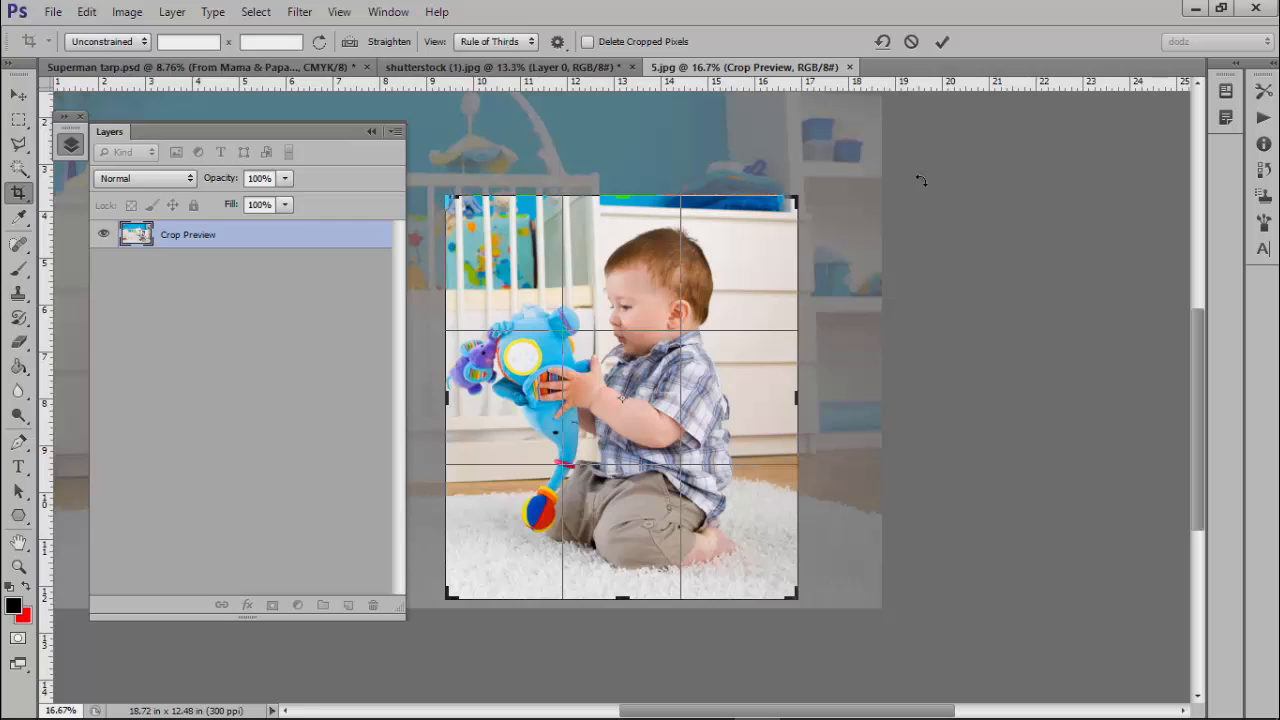
click(942, 42)
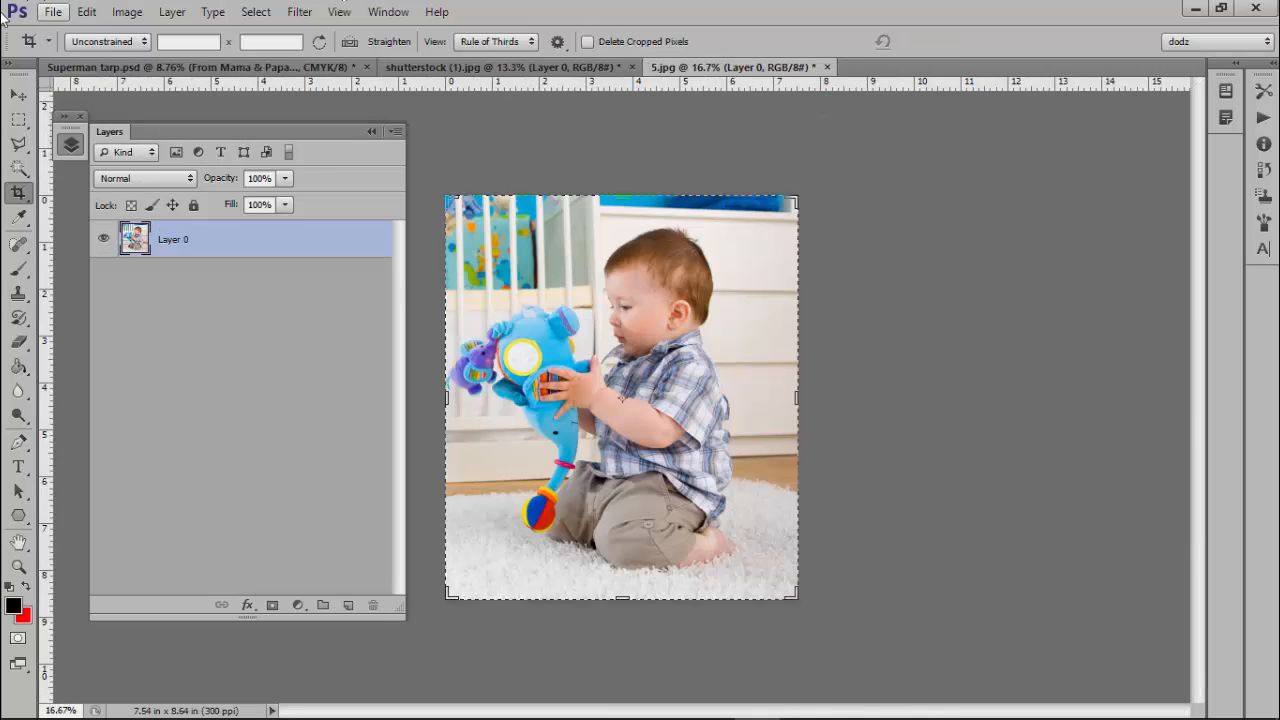
click(19, 94)
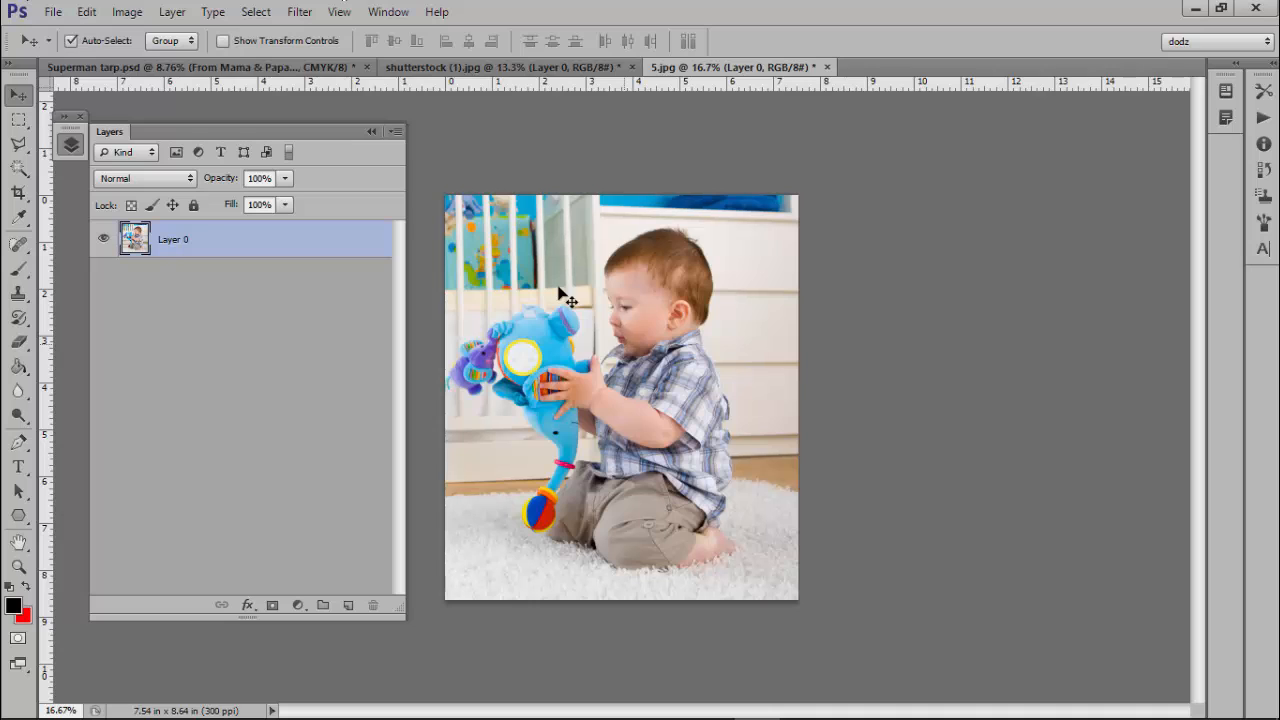
Drag the cropped baby photo into the Superman tarp as Layer 2, over the diamond inside the pic & Shape group.
click(255, 64)
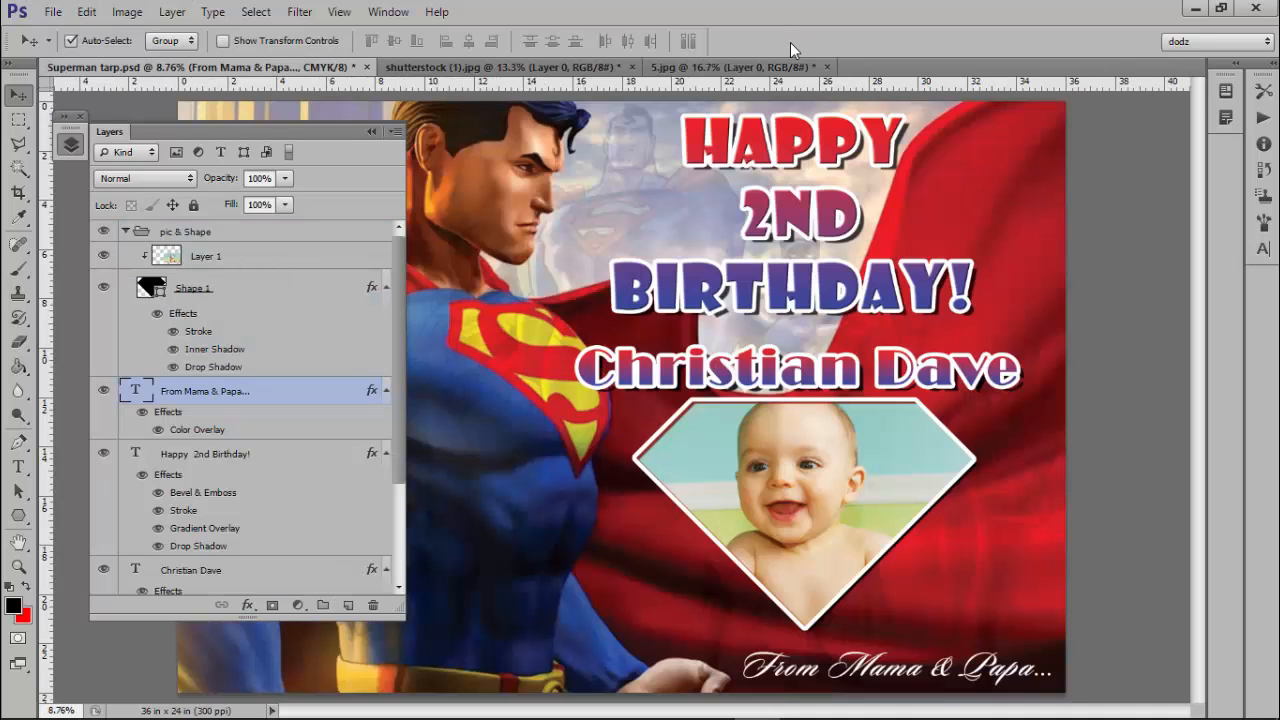
click(775, 66)
drag(660, 362, 620, 282)
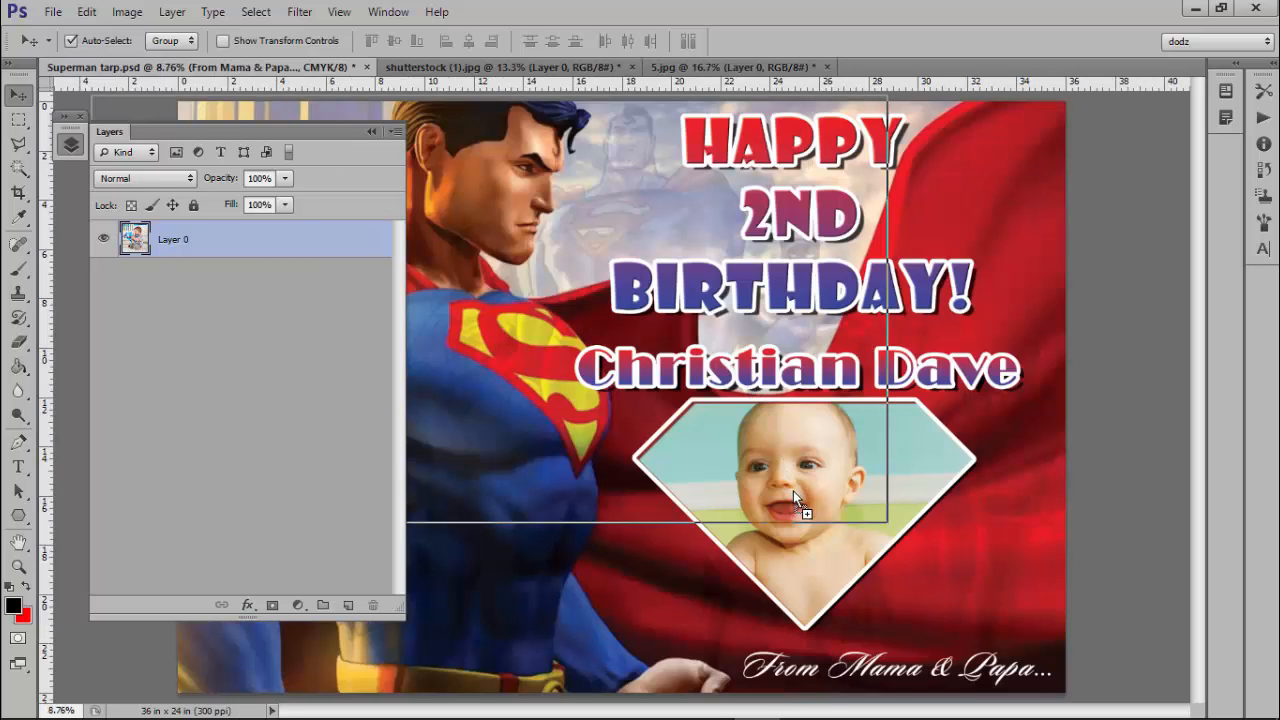
drag(798, 503, 798, 503)
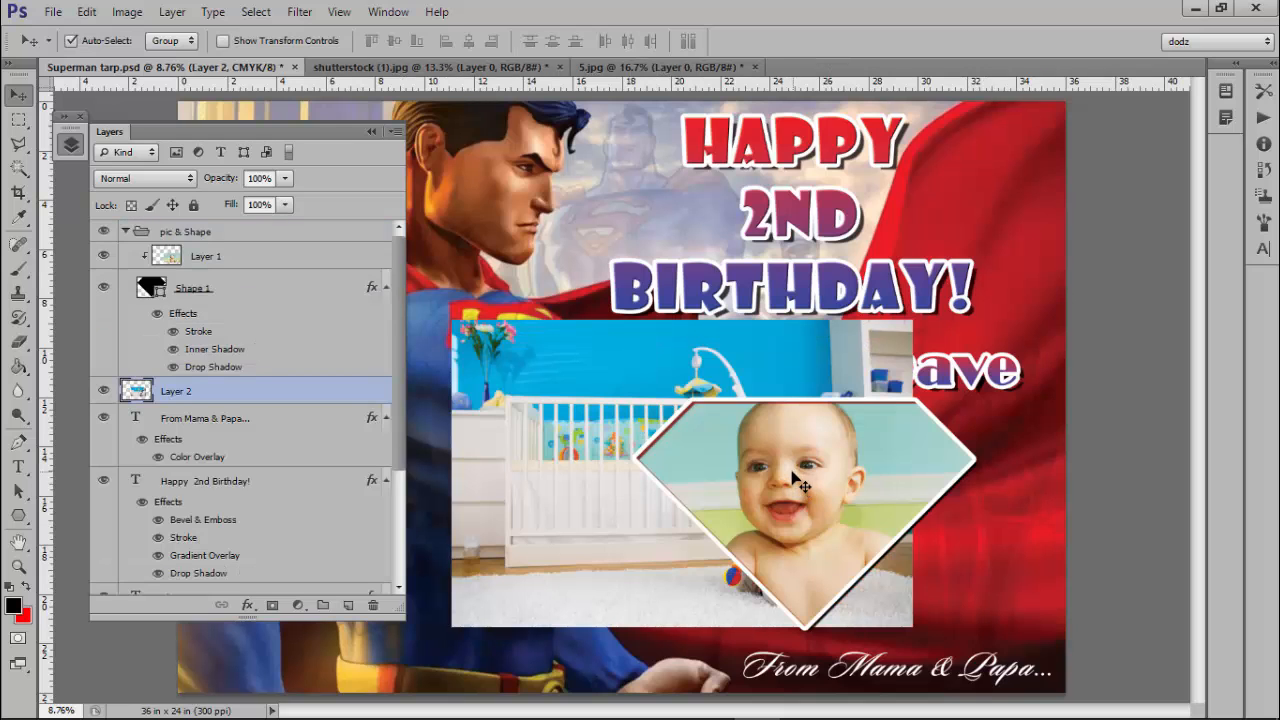
drag(558, 398, 663, 418)
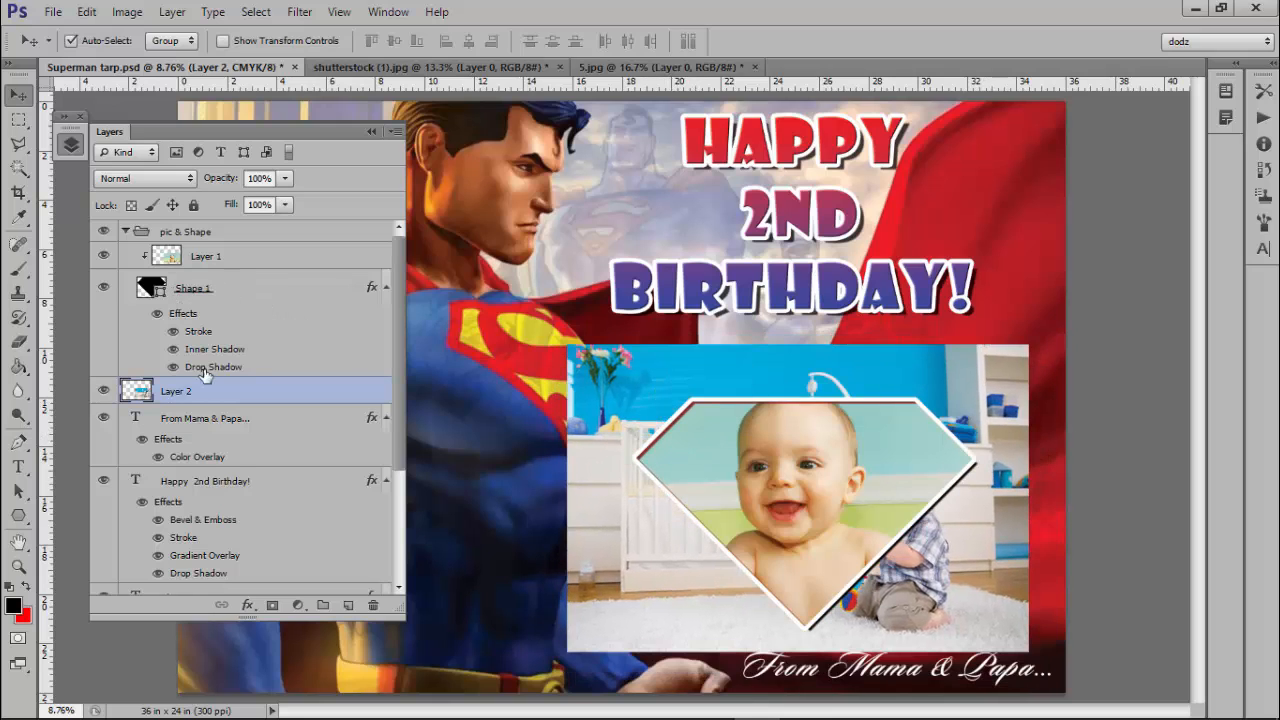
drag(203, 394, 214, 268)
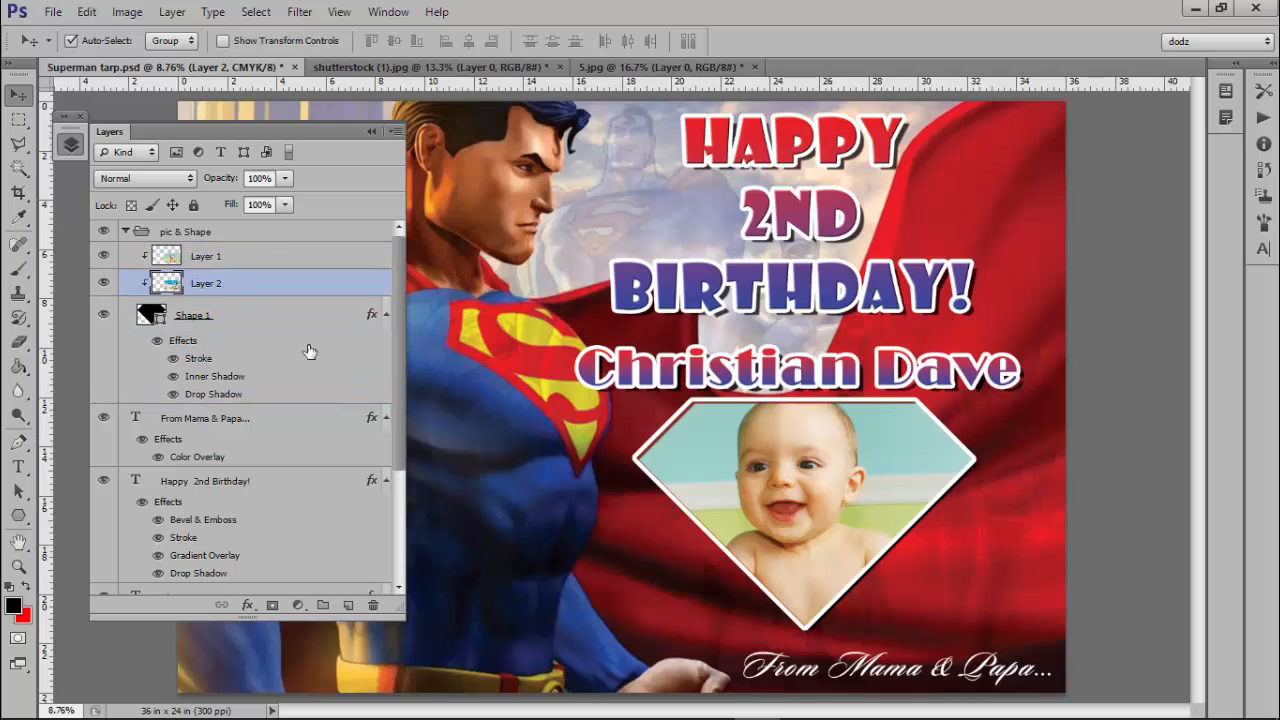
Hide Layer 1's old photo and undo an accidental move of the whole group.
click(104, 260)
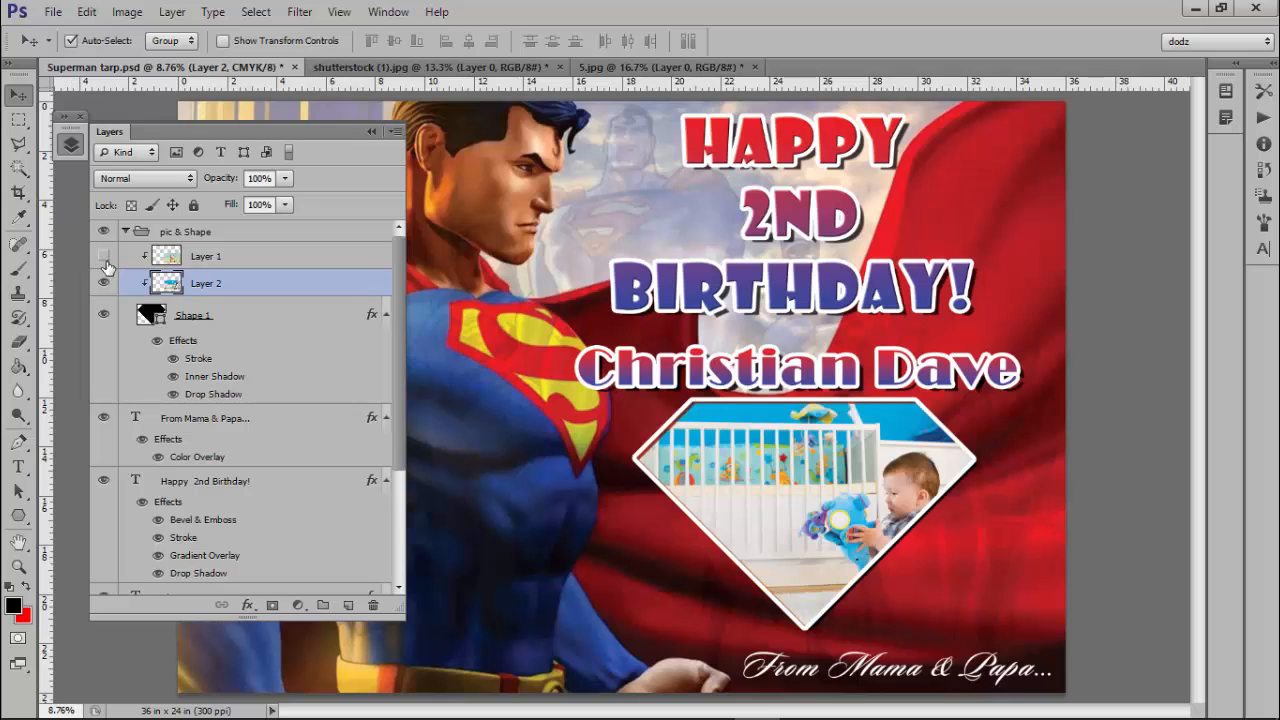
alt+click(143, 285)
drag(818, 508, 781, 494)
key(ctrl+z)
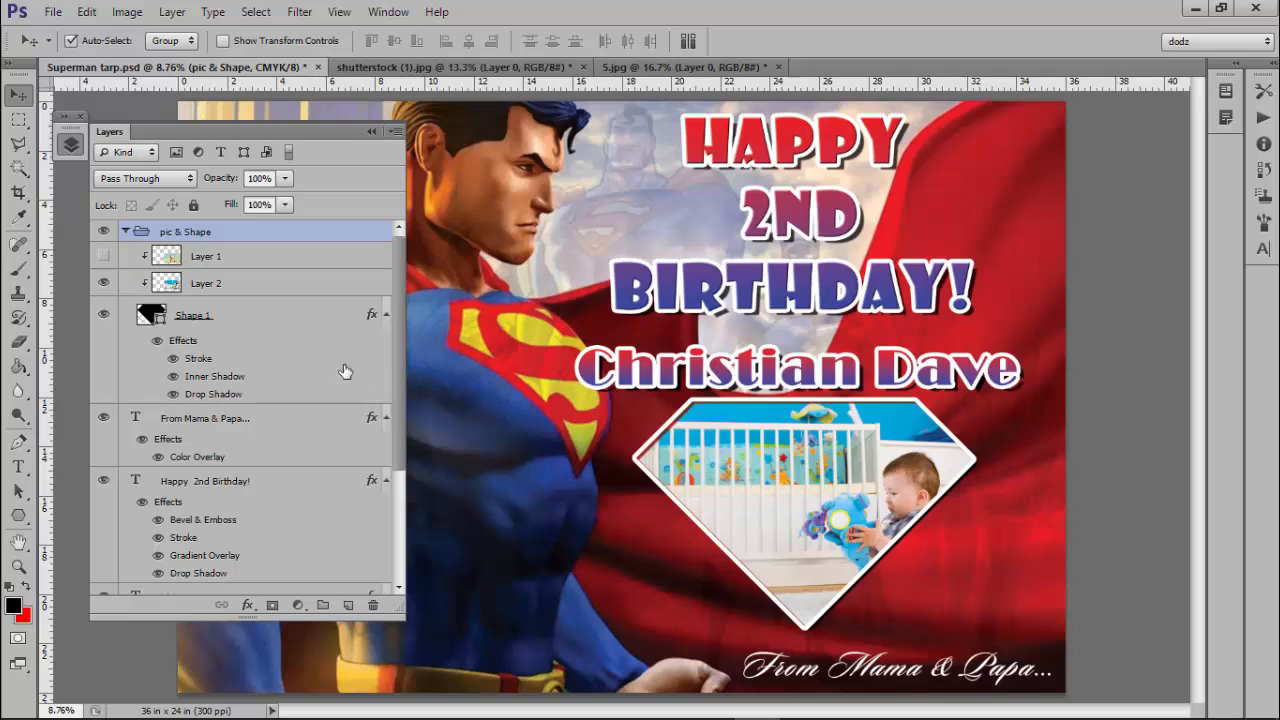
Select Layer 2 and nudge the crib photo five steps left within the diamond.
click(278, 287)
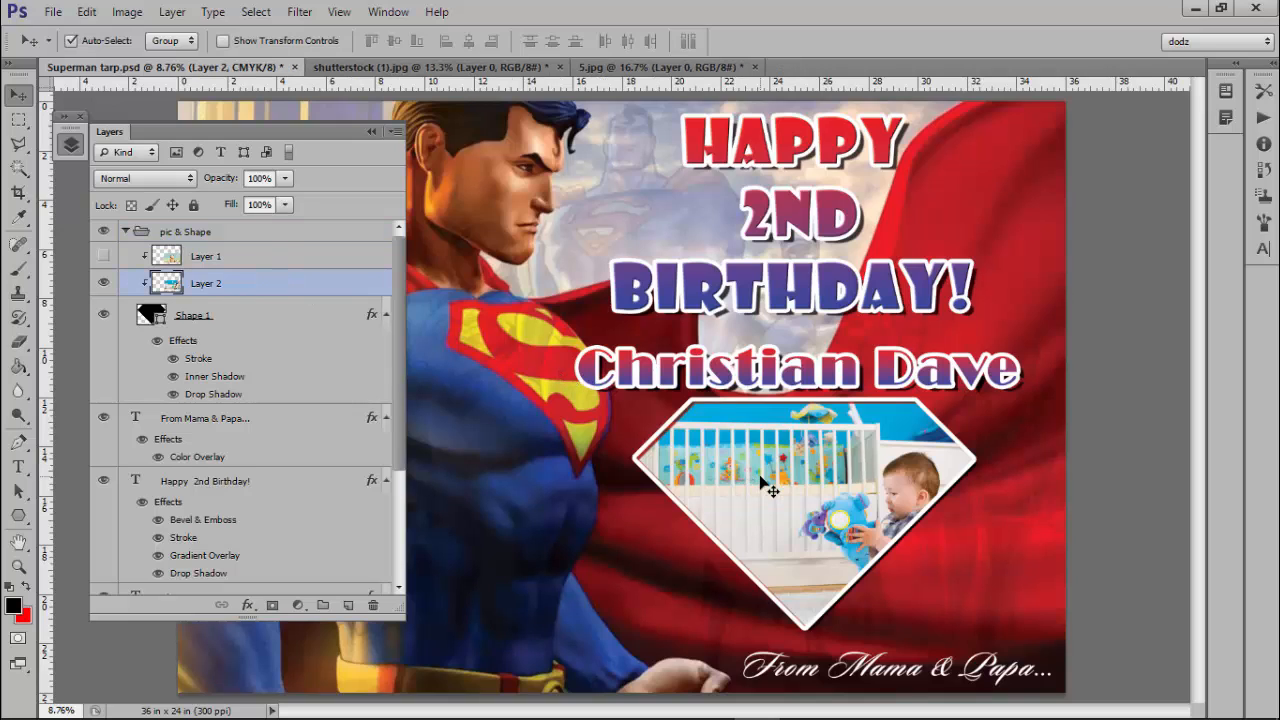
key(Left)
key(Left)
key(Left)
key(Left)
key(Left)
key(Left)
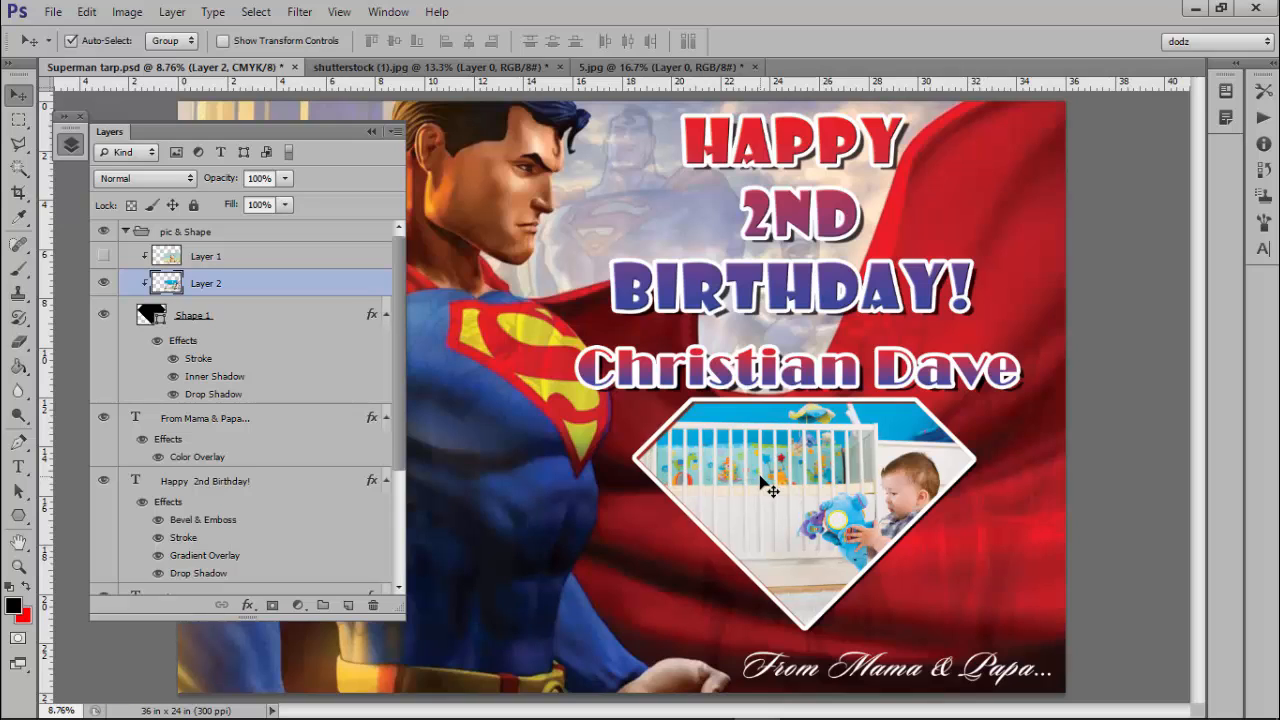
key(Left)
key(Left)
key(Left)
key(Left)
key(Left)
key(Left)
key(Left)
key(Left)
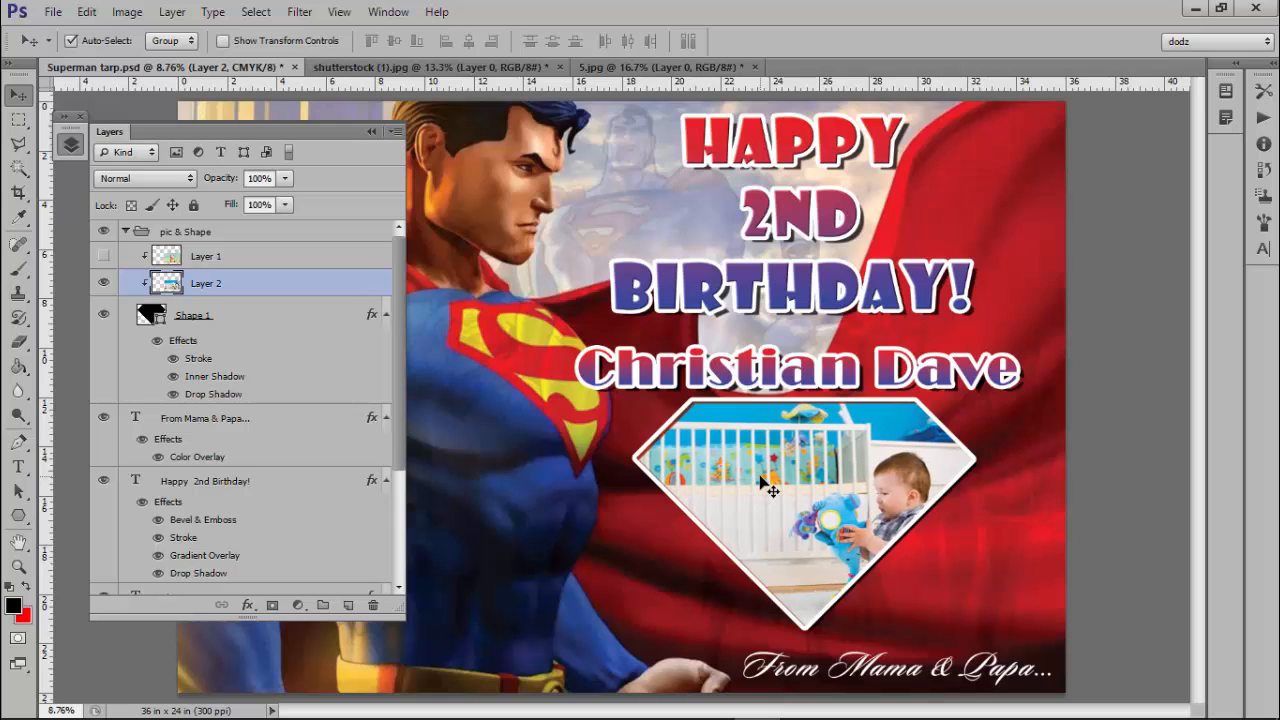
key(Left)
key(Left)
key(Left)
key(Left)
key(Left)
key(Left)
key(Left)
key(Left)
key(Left)
key(Left)
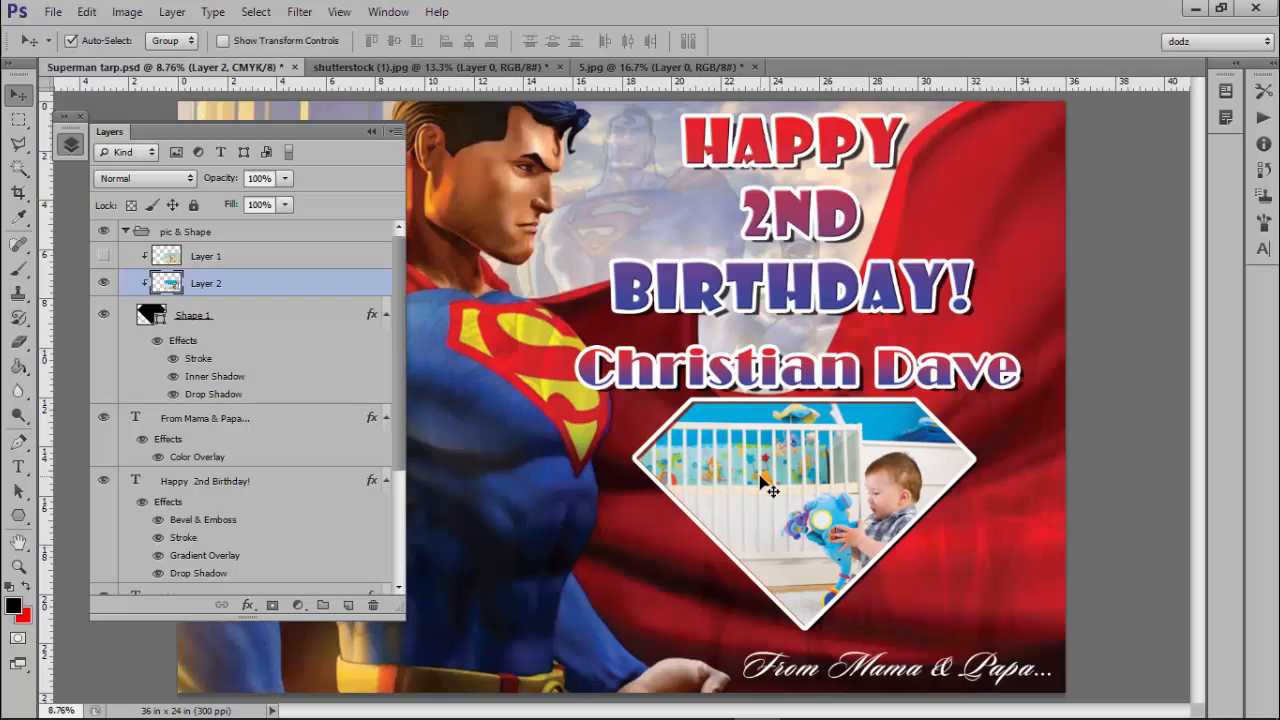
key(Left)
key(Left)
key(Left)
key(Left)
key(Left)
key(Left)
key(Left)
key(Left)
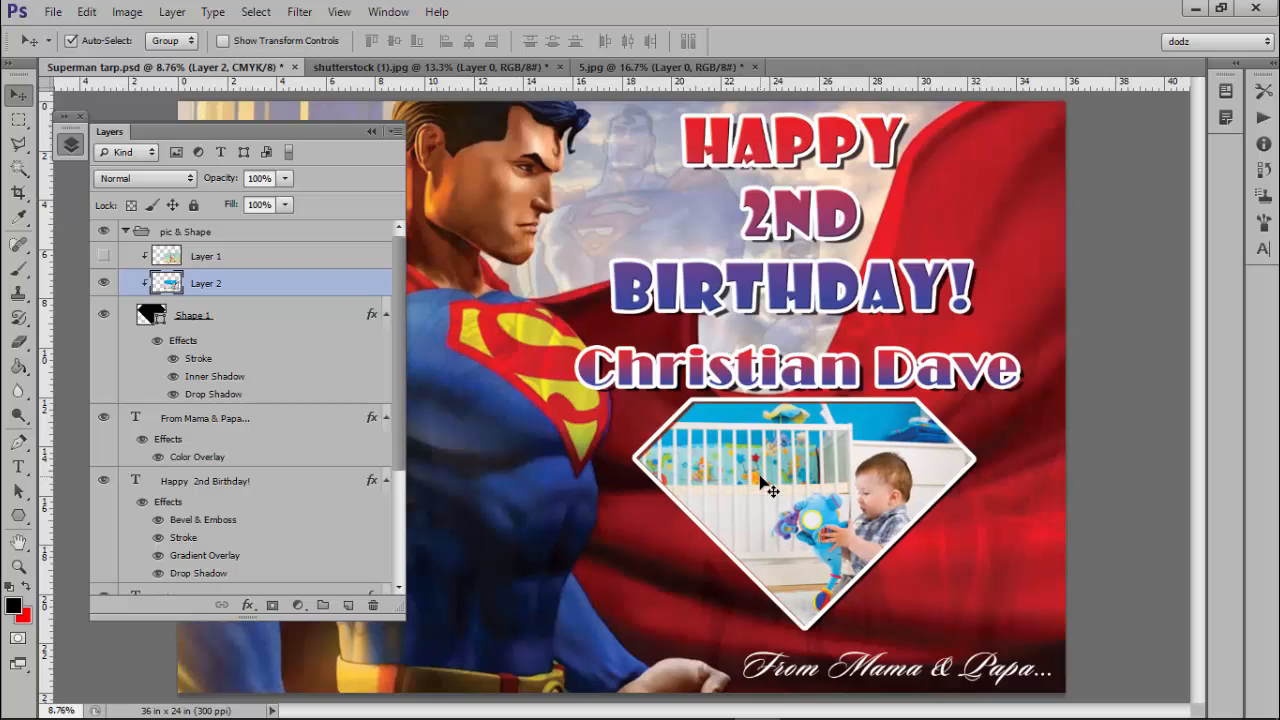
key(Left)
key(Left)
key(Left)
key(Left)
key(Left)
key(Left)
key(Left)
key(Left)
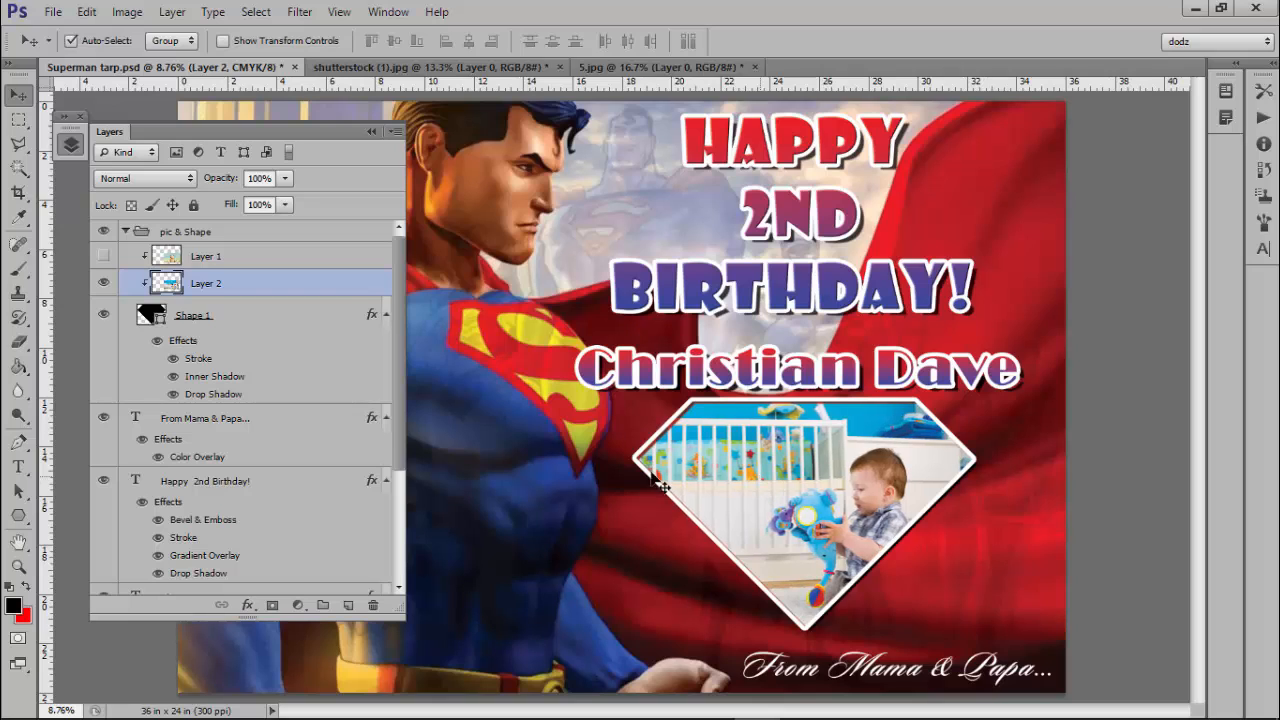
Place 5.jpg from the Baby in Crib folder into the tarp as a new layer named 5.
right_click(243, 238)
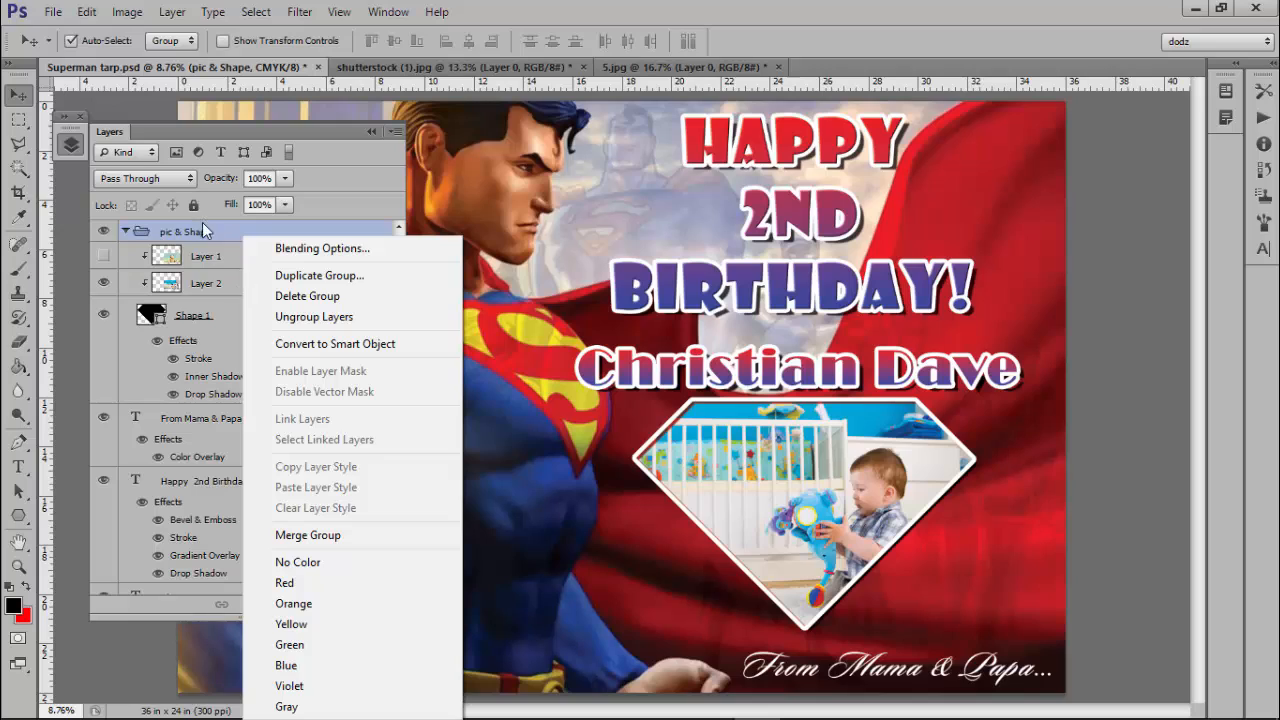
click(205, 257)
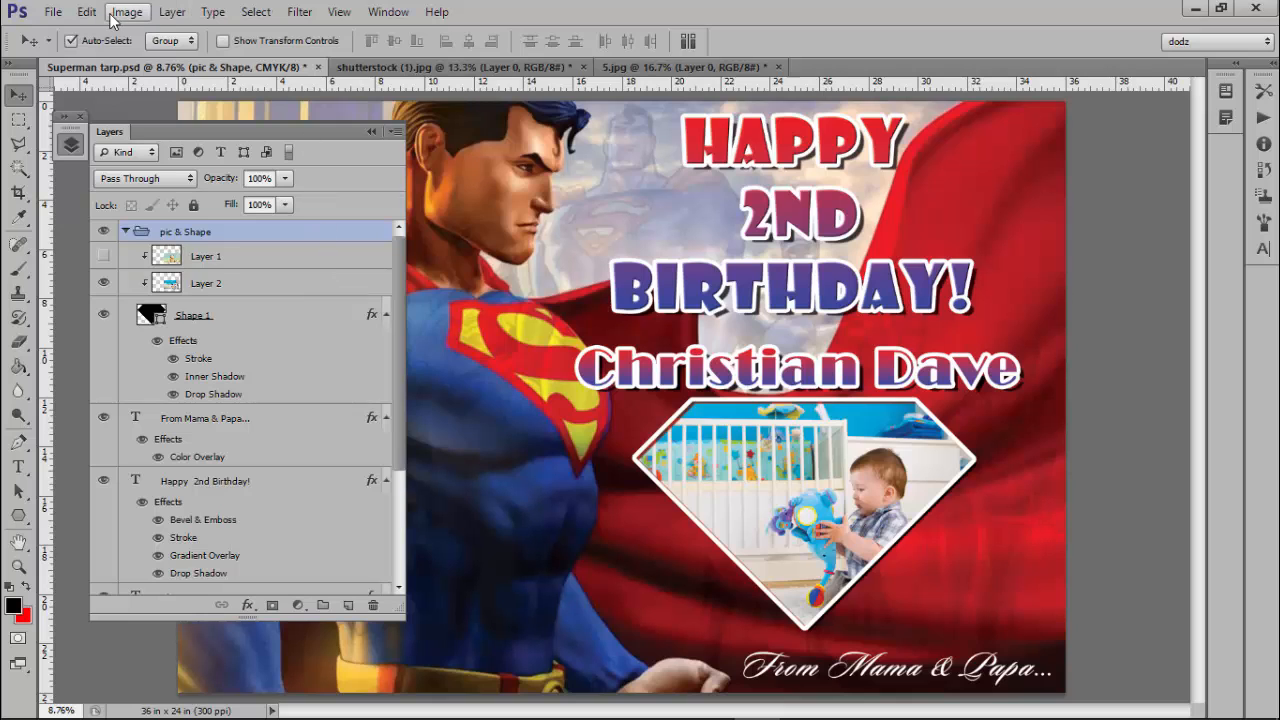
click(53, 12)
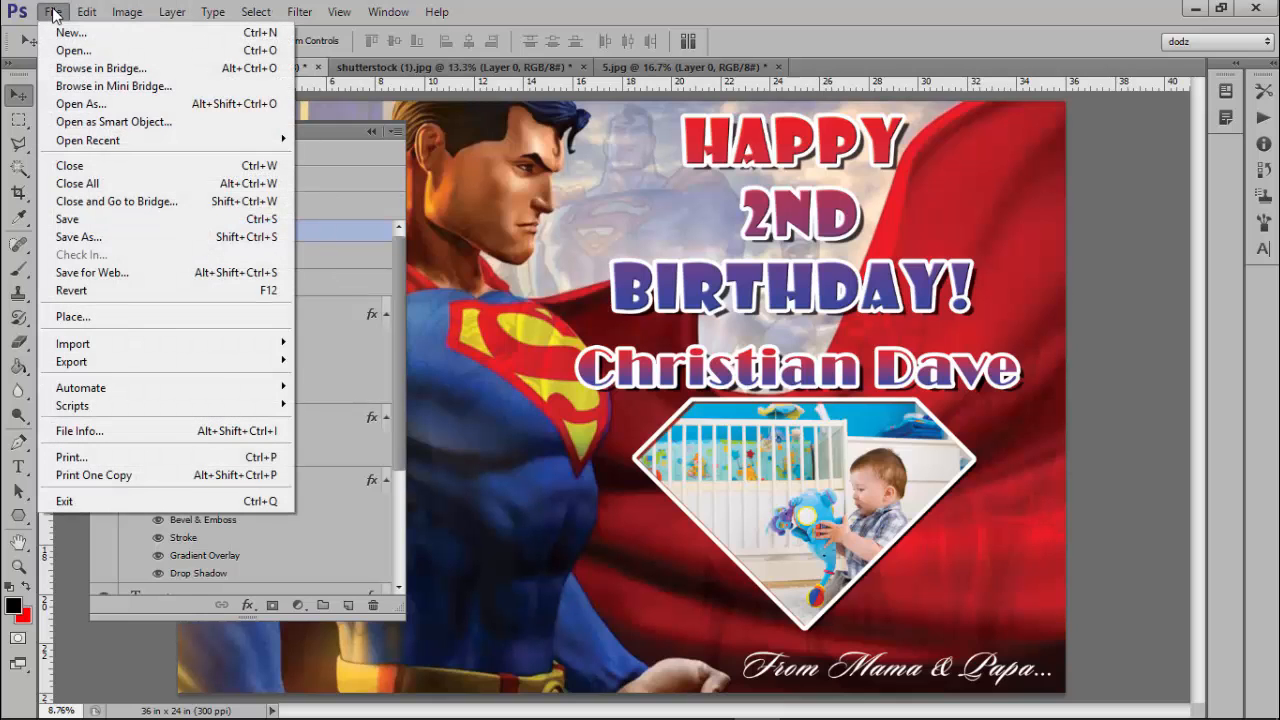
click(119, 317)
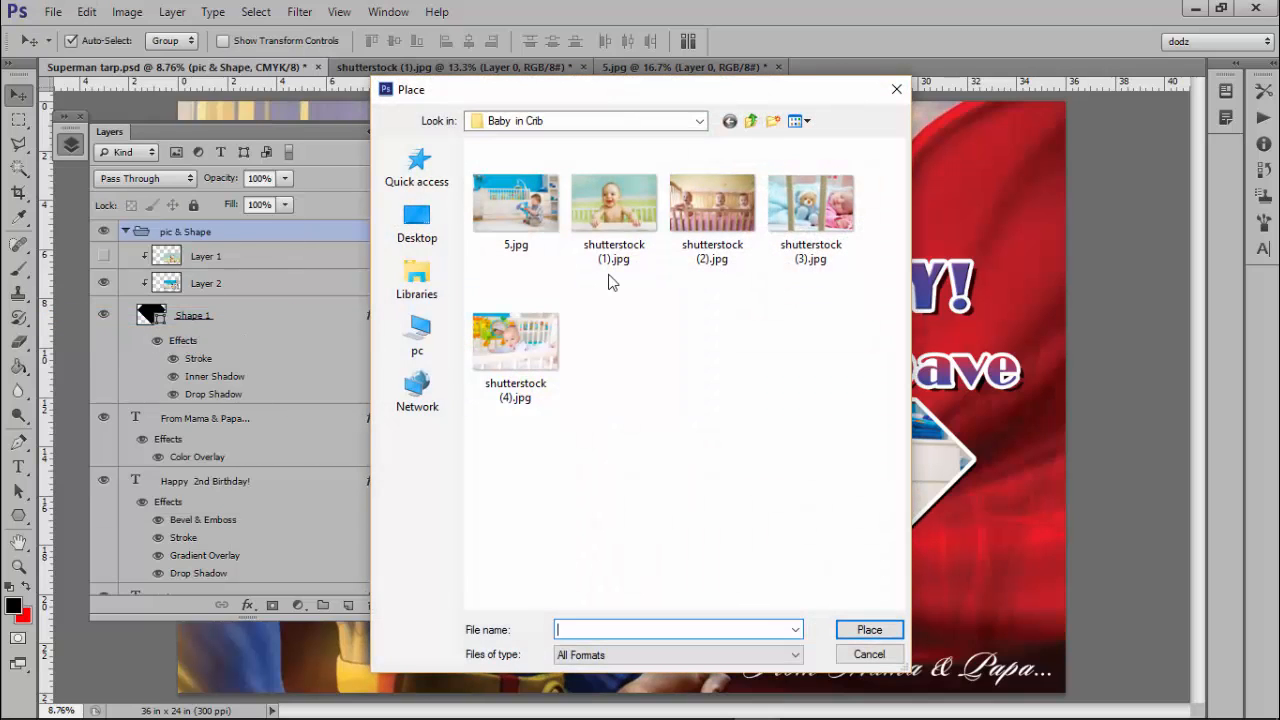
click(530, 218)
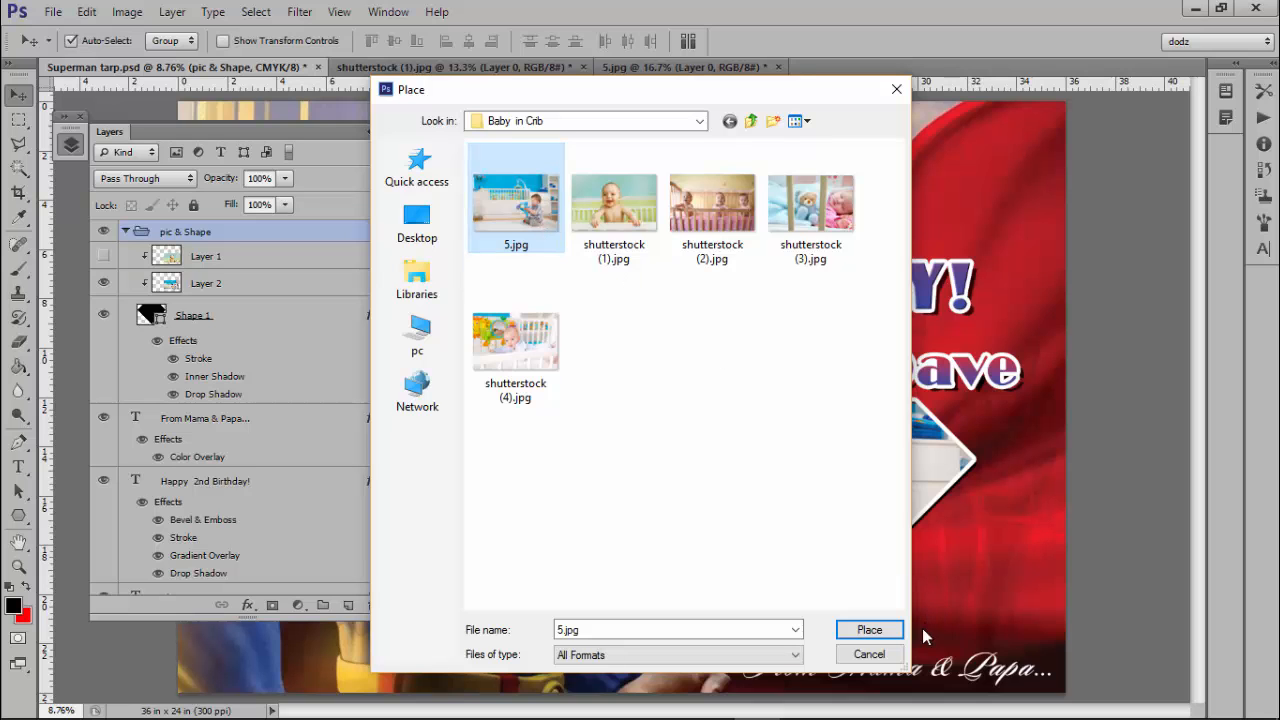
click(870, 630)
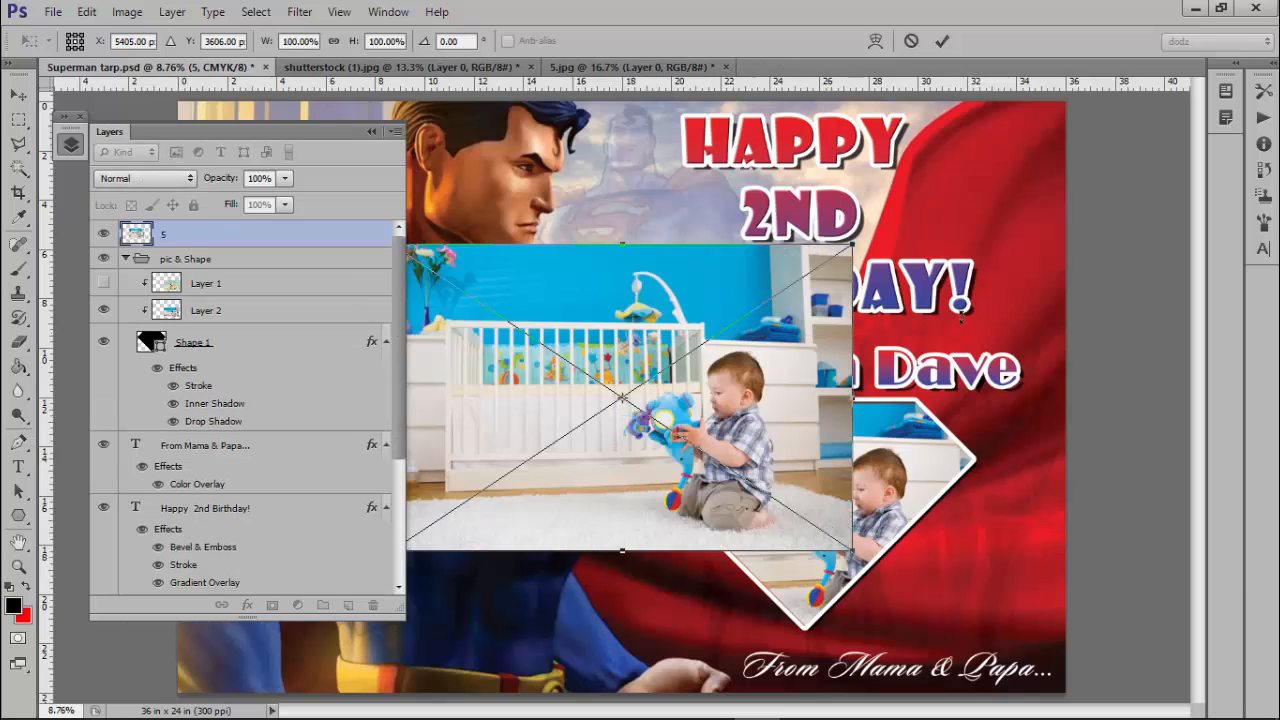
Confirm the placed photo, hide Layer 2, and clip layer 5 into the pic & Shape diamond group.
click(942, 40)
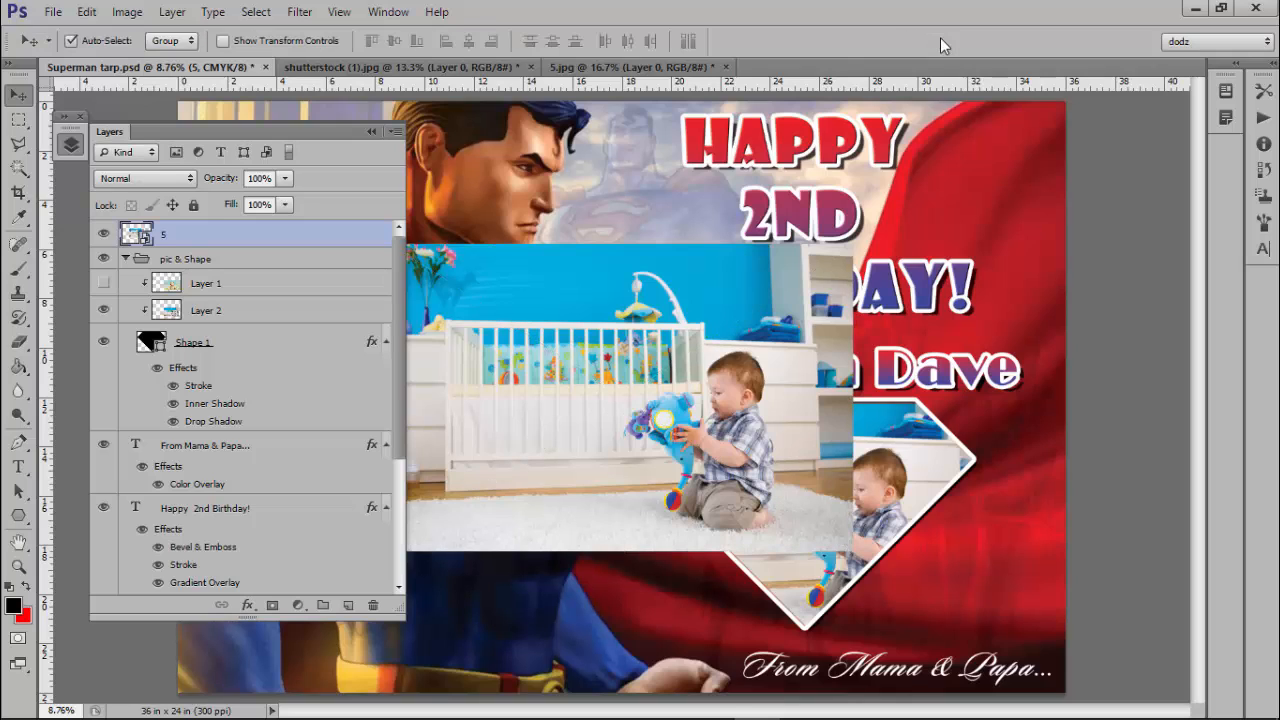
click(263, 285)
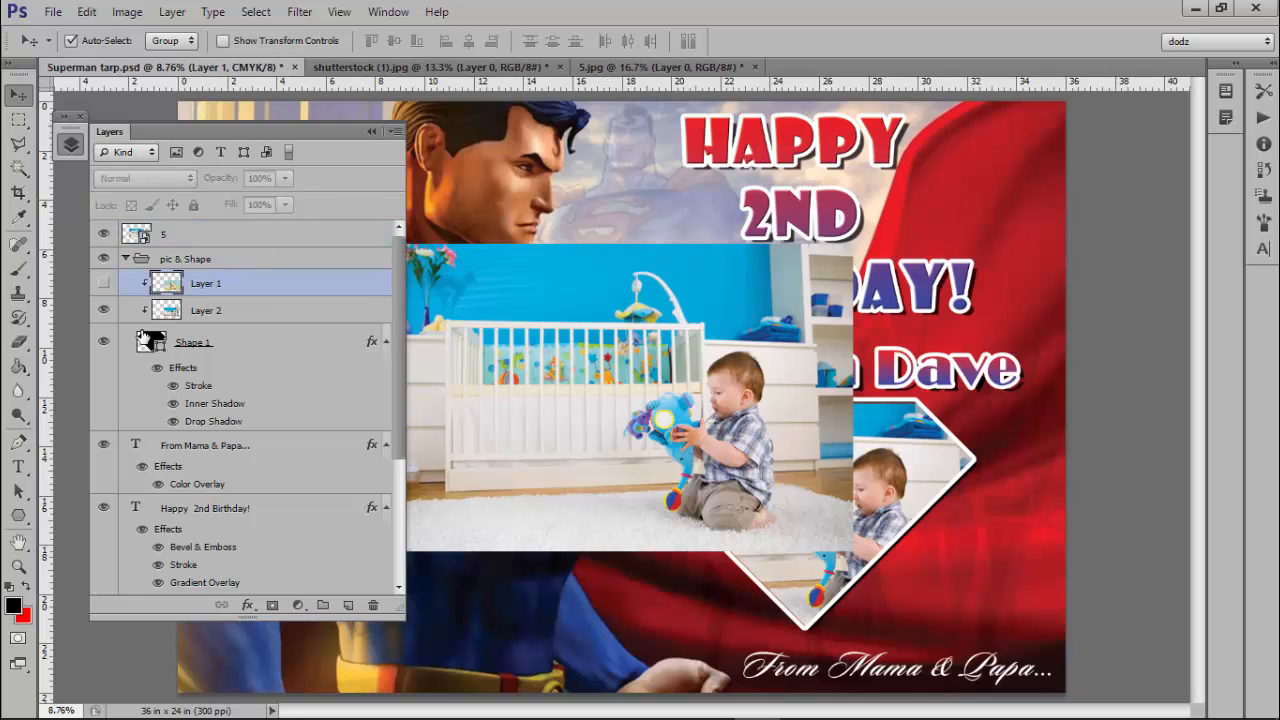
click(102, 311)
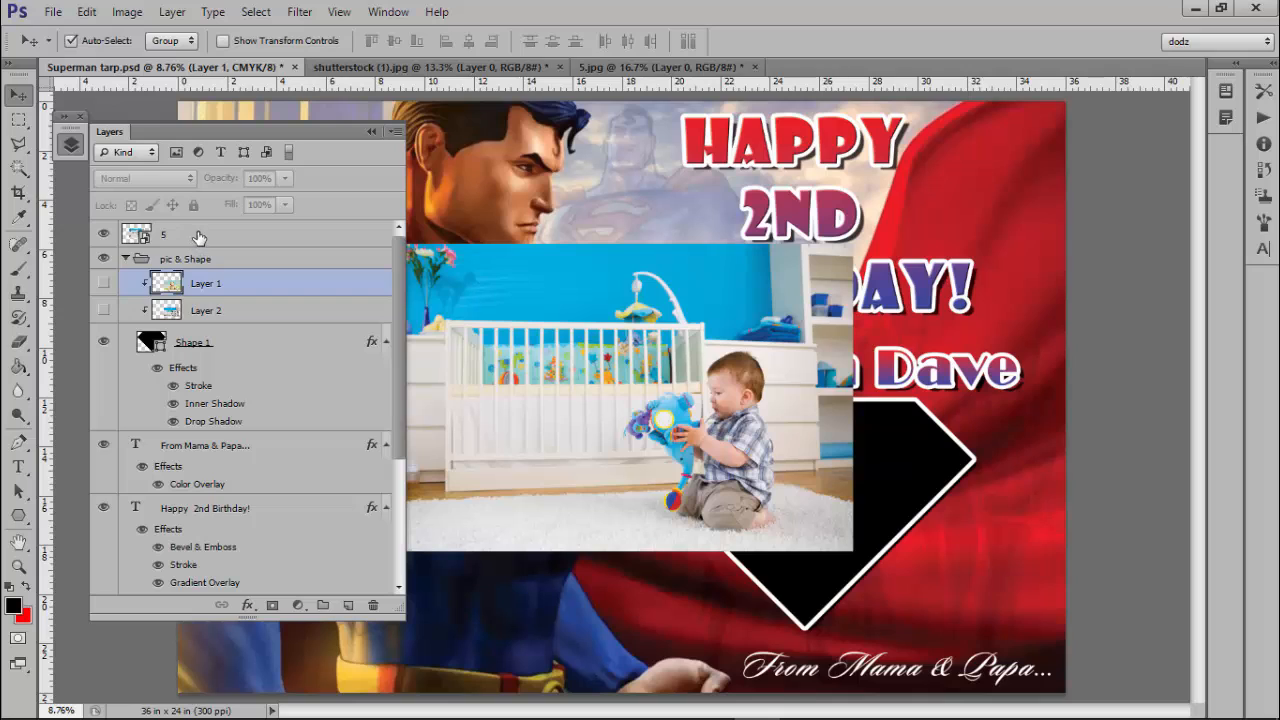
drag(199, 237, 242, 295)
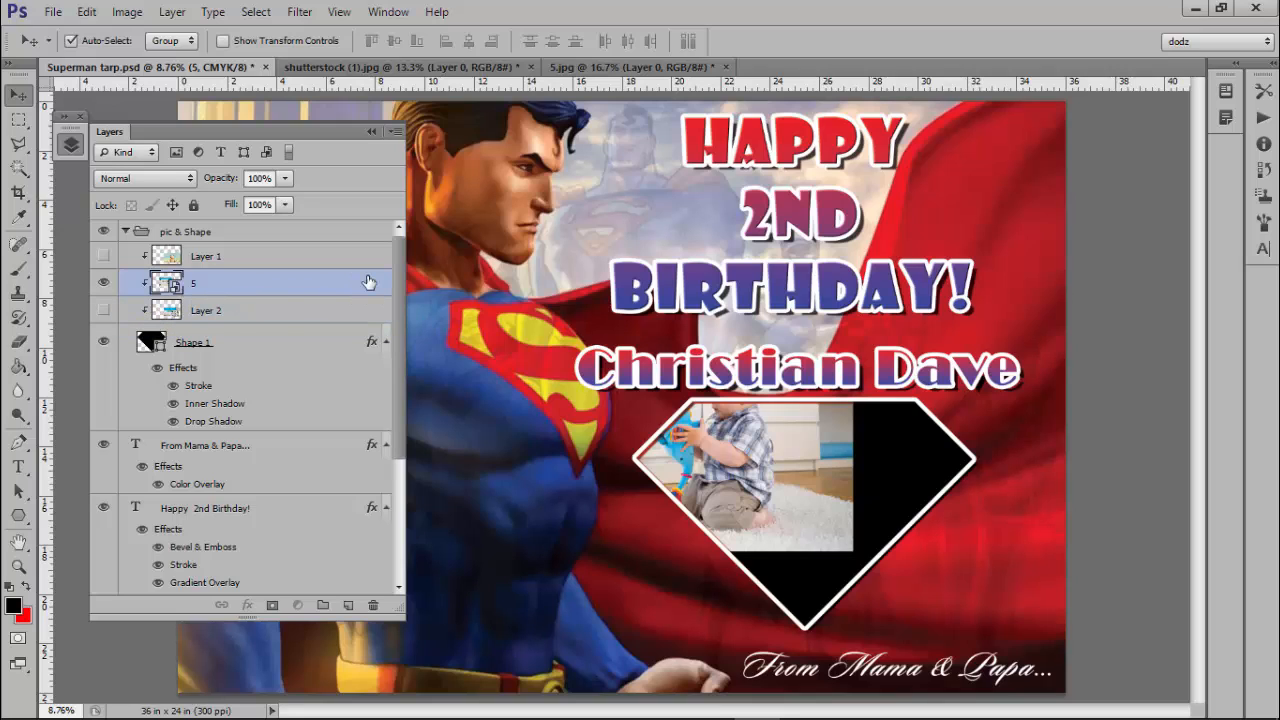
Shift the crib photo right in seven Shift+Right nudges.
key(shift+Right)
key(shift+Right)
key(shift+Right)
key(shift+Right)
key(shift+Right)
key(shift+Right)
key(shift+Right)
key(shift+Right)
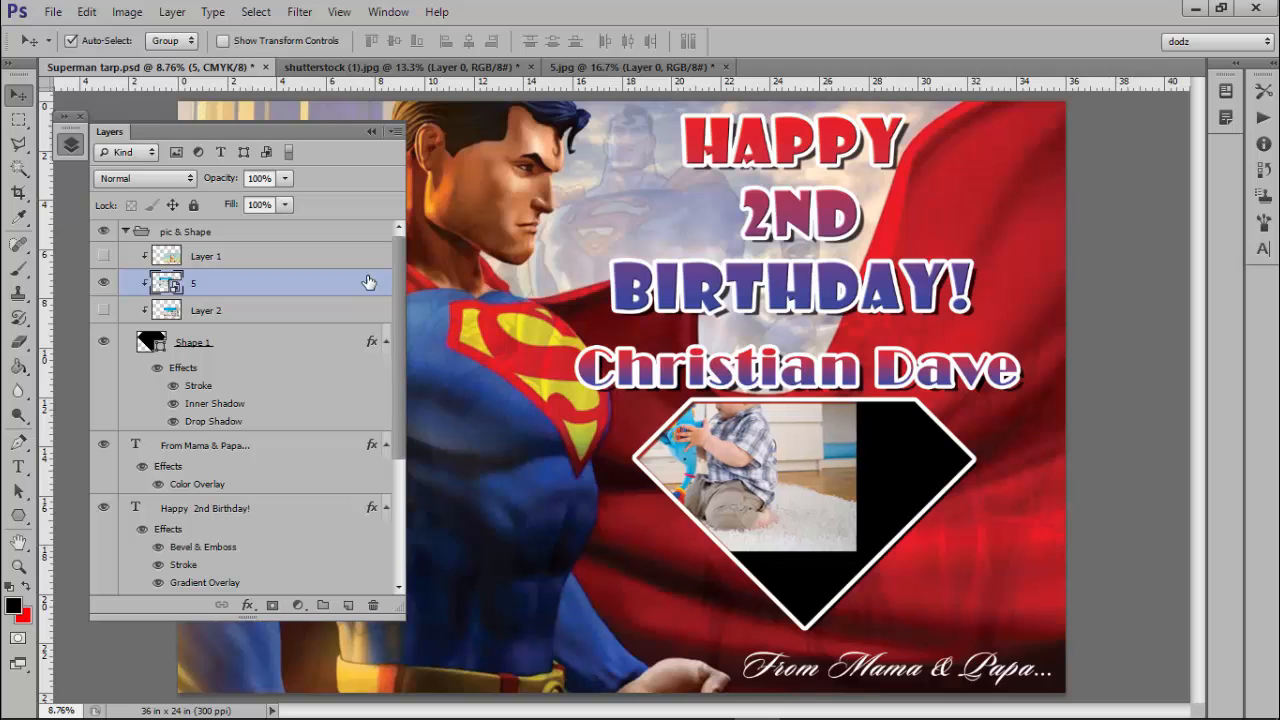
key(shift+Right)
key(shift+Right)
key(shift+Right)
key(shift+Right)
key(shift+Right)
key(shift+Right)
key(shift+Right)
key(shift+Right)
key(shift+Right)
key(shift+Right)
key(shift+Right)
key(shift+Right)
key(shift+Right)
key(shift+Right)
key(shift+Right)
key(shift+Right)
key(shift+Right)
key(shift+Right)
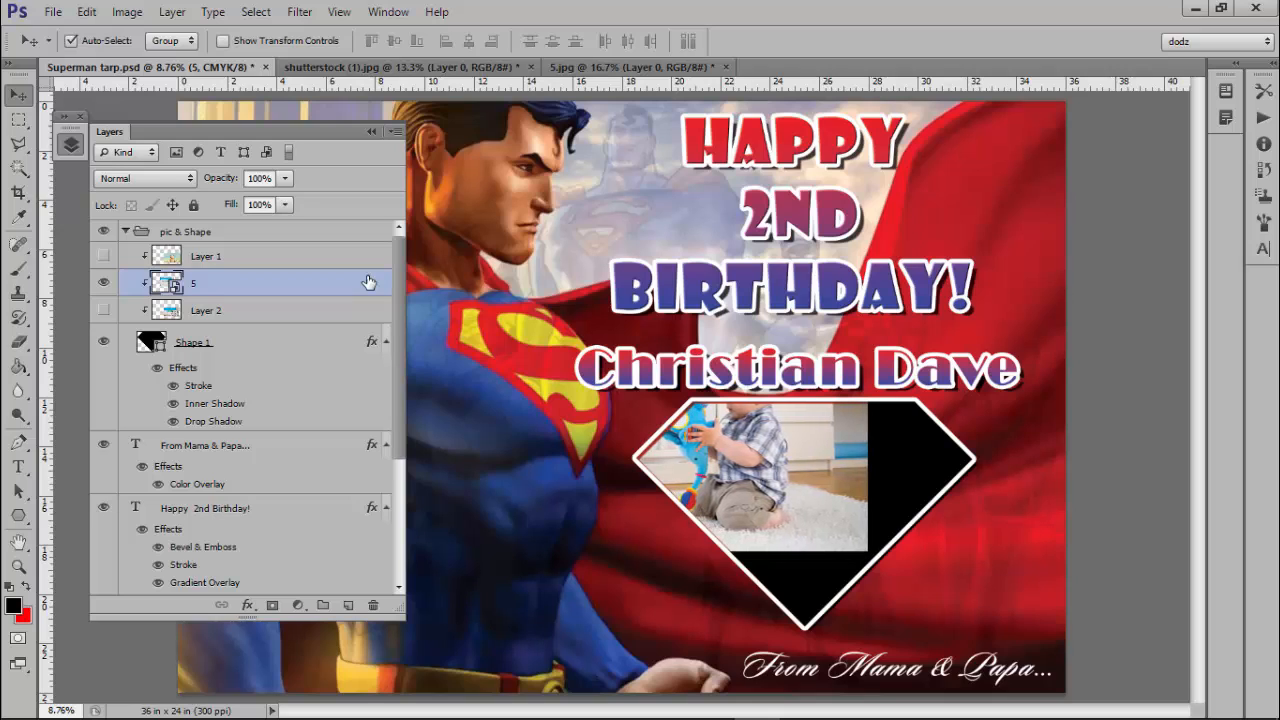
key(shift+Right)
key(shift+Right)
key(shift+Right)
key(shift+Right)
key(shift+Right)
key(shift+Right)
key(shift+Right)
key(shift+Right)
key(shift+Right)
key(shift+Right)
key(shift+Right)
key(shift+Right)
key(shift+Right)
key(shift+Right)
key(shift+Right)
key(shift+Right)
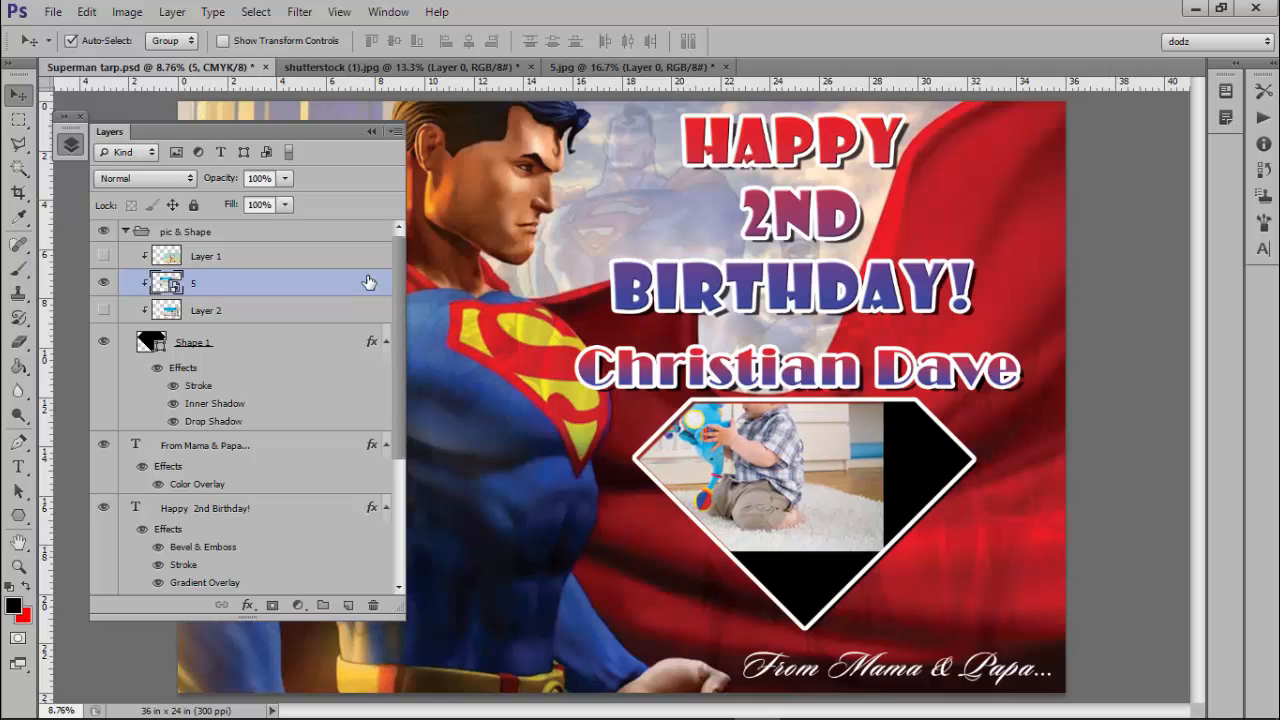
key(shift+Right)
key(shift+Right)
key(shift+Right)
key(shift+Right)
key(shift+Right)
key(shift+Right)
key(shift+Right)
key(shift+Right)
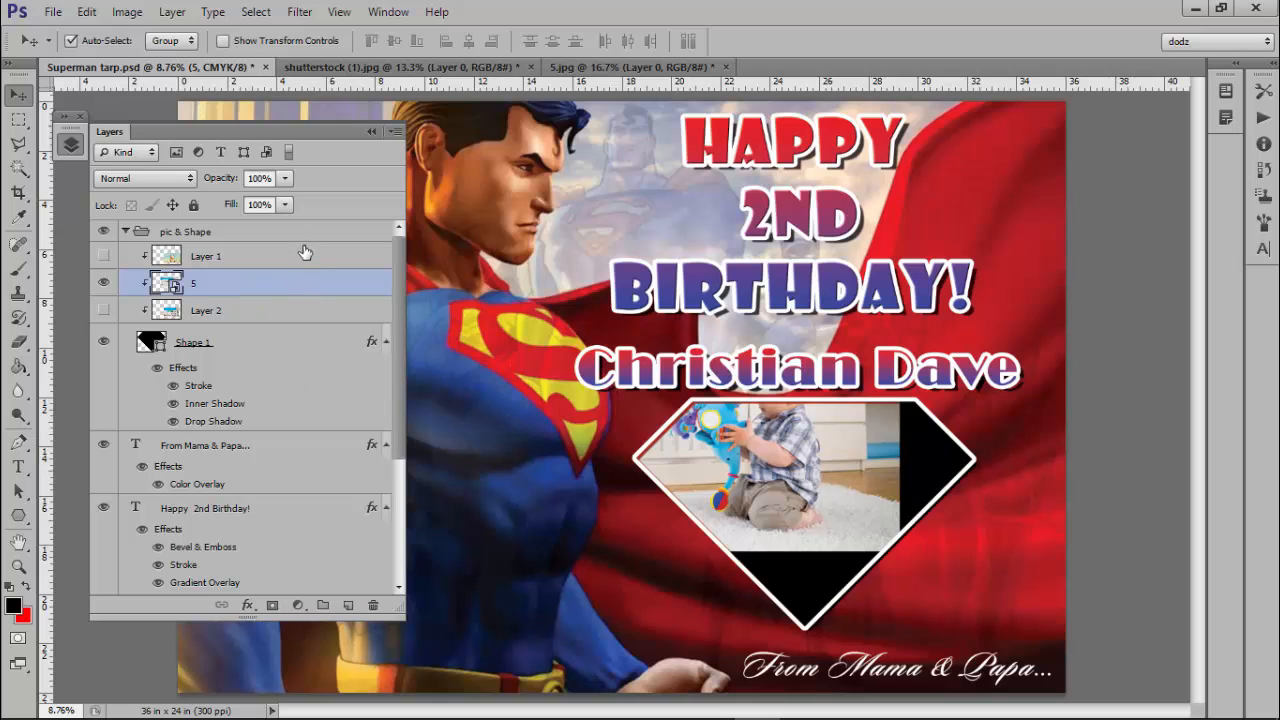
key(shift+Right)
key(shift+Right)
key(shift+Right)
key(shift+Right)
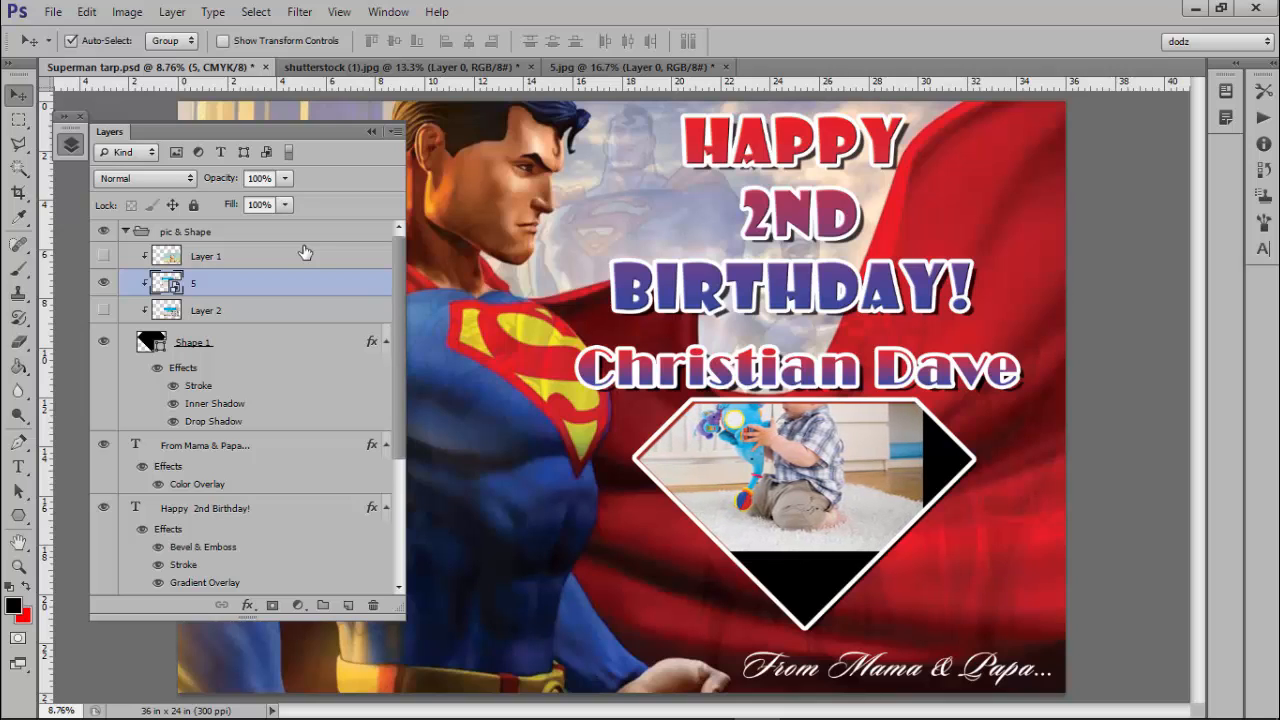
key(shift+Right)
key(shift+Right)
key(shift+Right)
key(shift+Right)
key(shift+Right)
key(shift+Right)
key(shift+Right)
key(shift+Right)
key(shift+Right)
key(shift+Right)
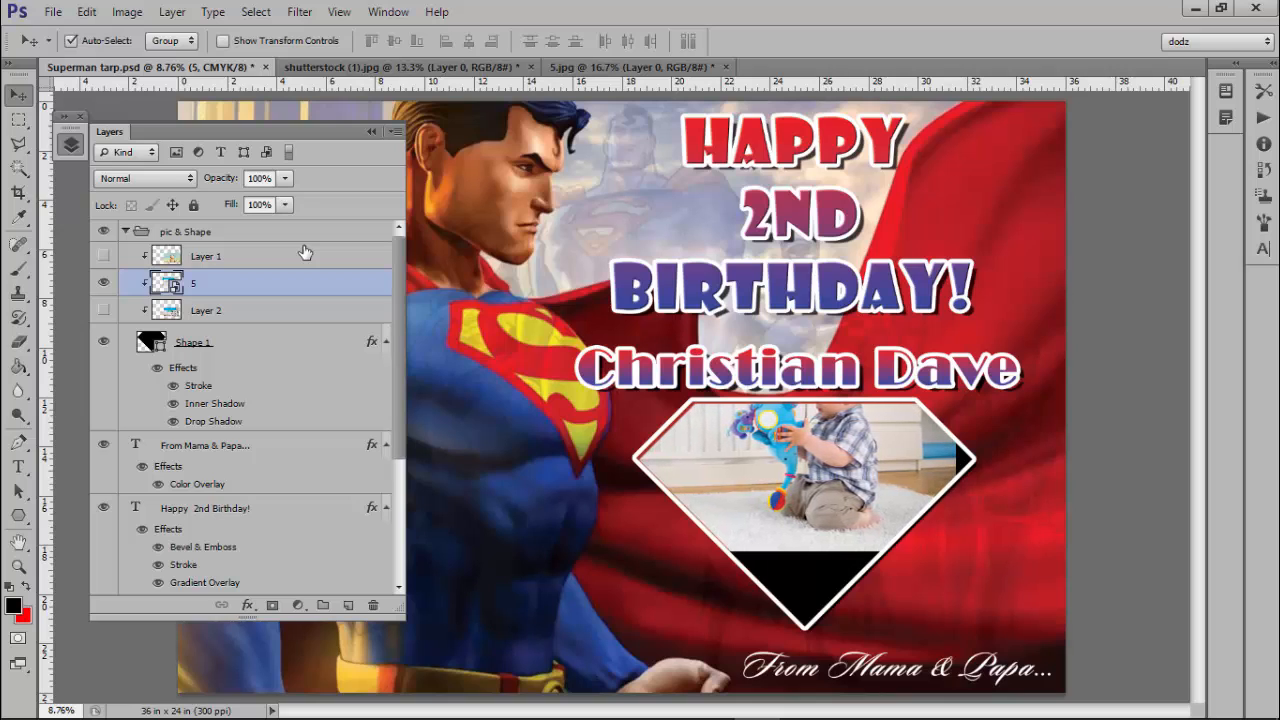
key(shift+Right)
key(shift+Right)
key(shift+Right)
key(shift+Right)
key(shift+Right)
key(shift+Right)
key(shift+Right)
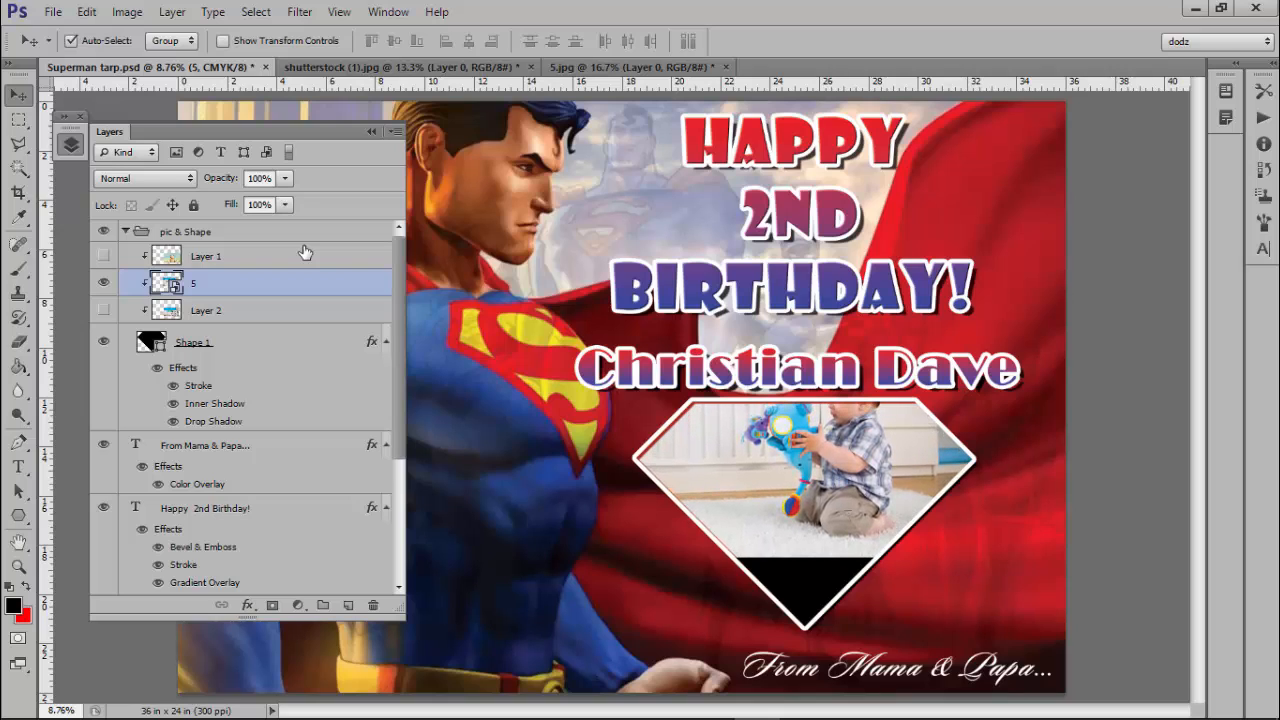
Move the crib photo down six Shift+Down nudges until no black shows in the diamond.
key(shift+Down)
key(shift+Down)
key(shift+Down)
key(shift+Down)
key(shift+Down)
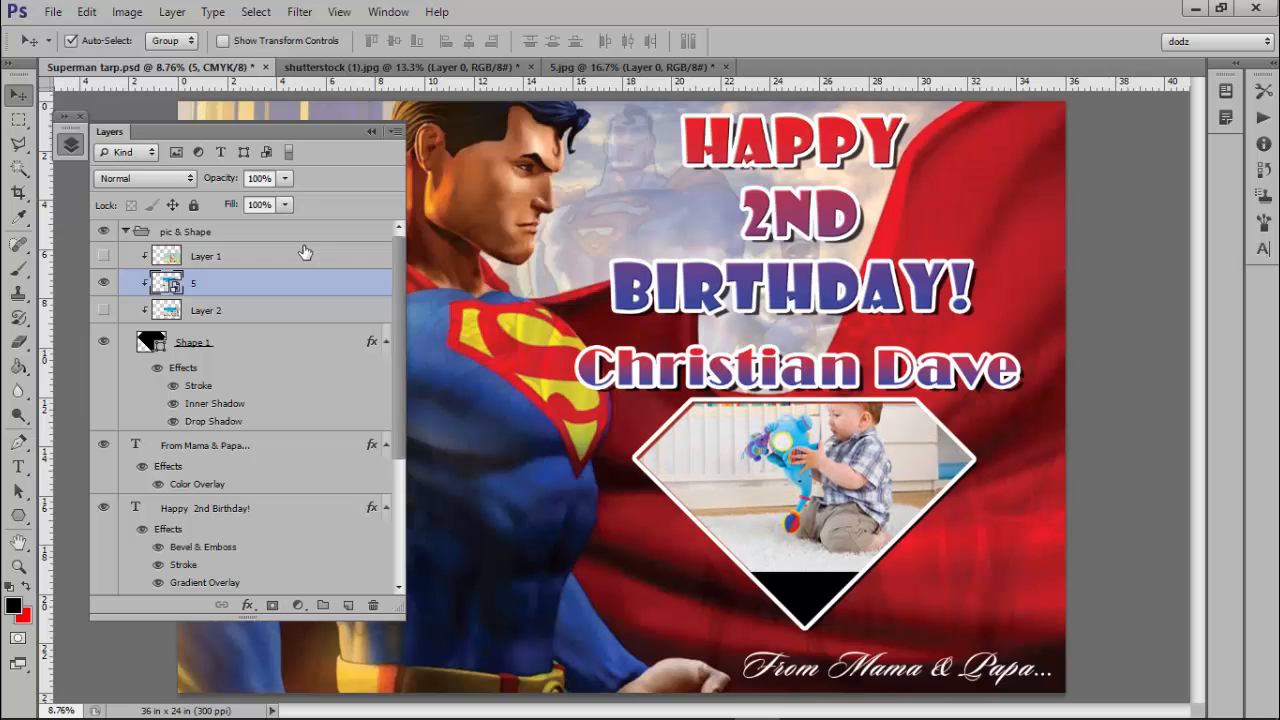
key(shift+Down)
key(shift+Down)
key(shift+Down)
key(shift+Down)
key(shift+Down)
key(shift+Down)
key(shift+Down)
key(shift+Down)
key(shift+Down)
key(shift+Down)
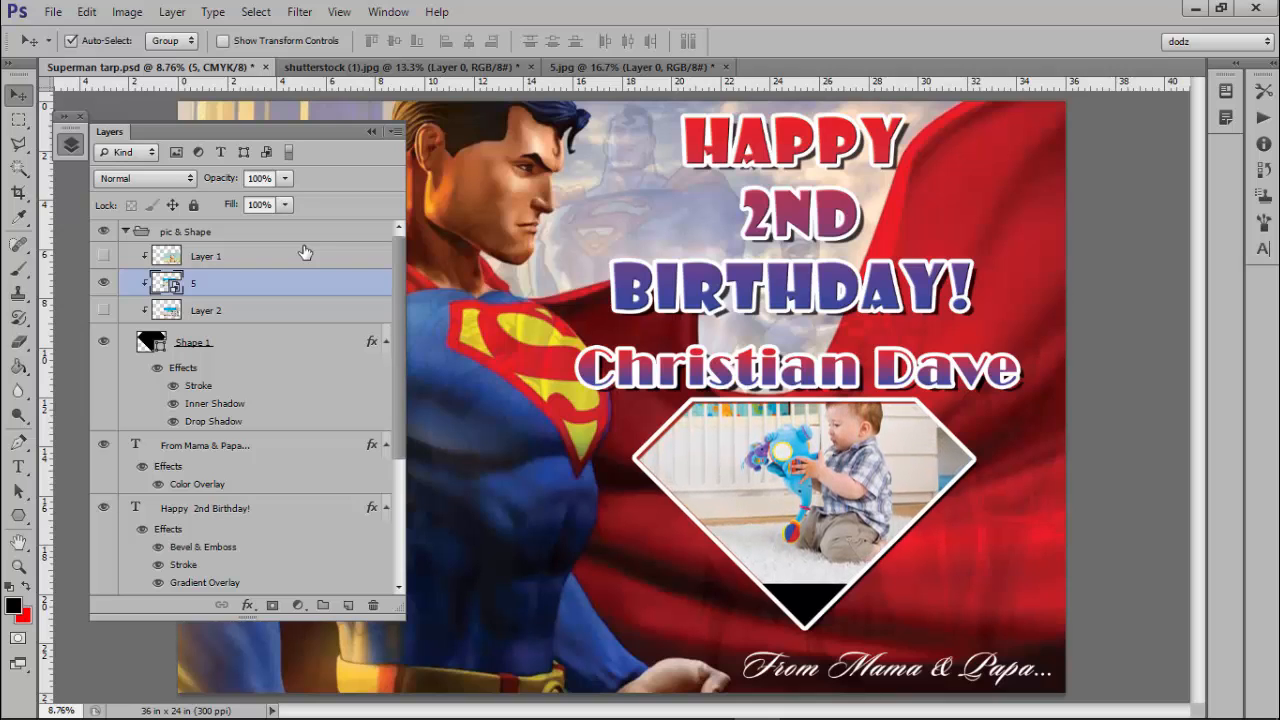
key(shift+Down)
key(shift+Down)
key(shift+Down)
key(shift+Down)
key(shift+Down)
key(shift+Down)
key(shift+Down)
key(shift+Down)
key(shift+Down)
key(shift+Down)
key(shift+Down)
key(shift+Down)
key(shift+Down)
key(shift+Down)
key(shift+Down)
key(shift+Down)
key(shift+Down)
key(shift+Down)
key(shift+Down)
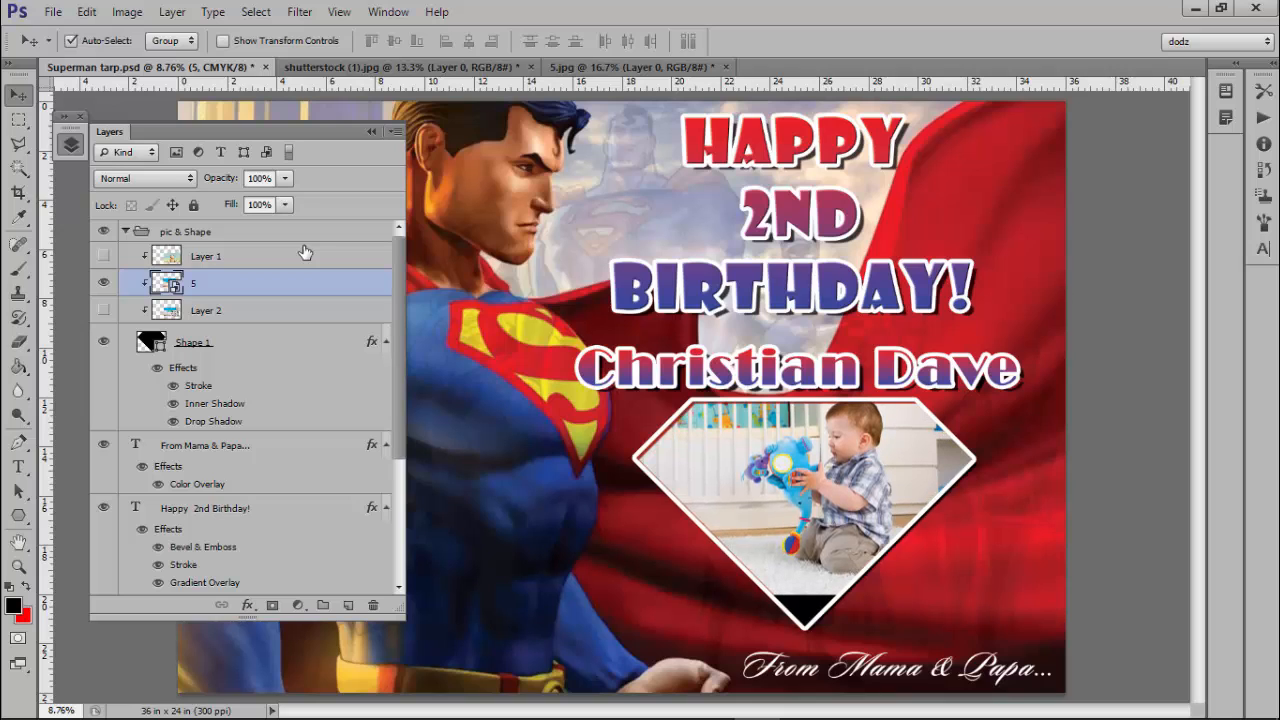
key(shift+Down)
key(shift+Down)
key(shift+Down)
key(shift+Down)
key(shift+Down)
key(shift+Down)
key(shift+Down)
key(shift+Down)
key(shift+Down)
key(shift+Down)
key(shift+Down)
key(shift+Down)
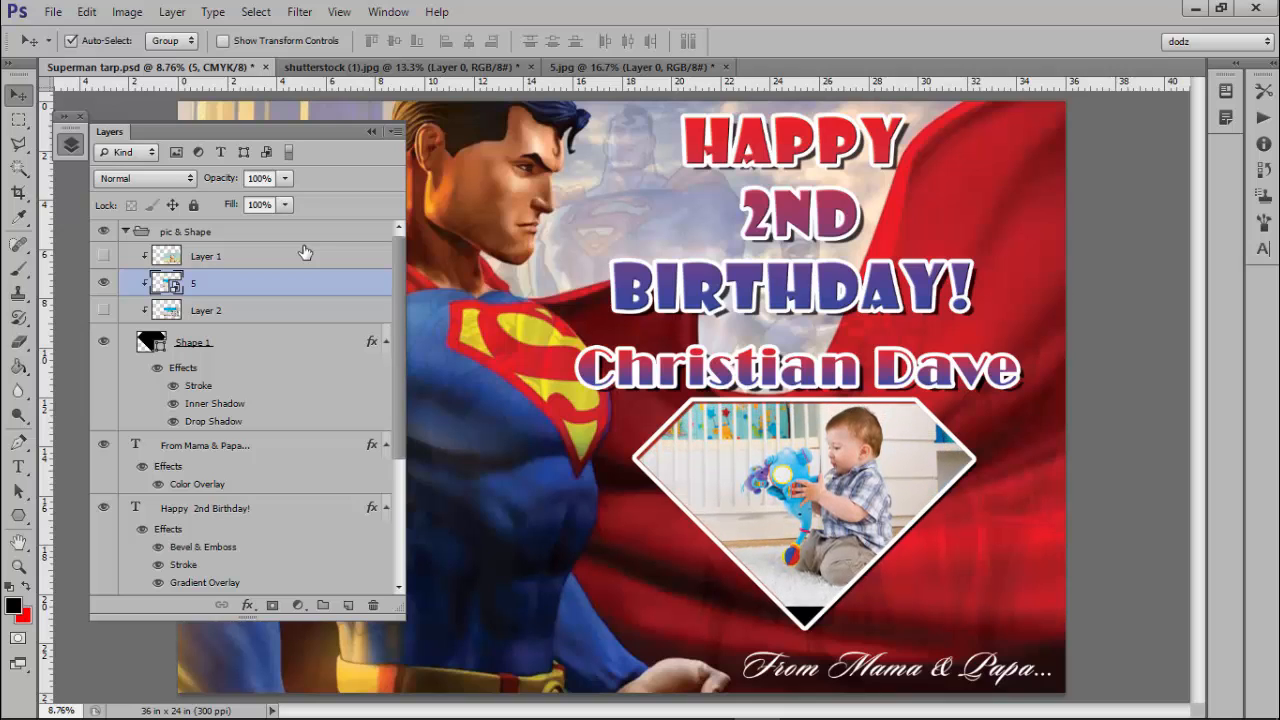
key(shift+Down)
key(shift+Down)
key(shift+Down)
key(shift+Down)
key(shift+Down)
key(shift+Down)
key(shift+Down)
key(shift+Down)
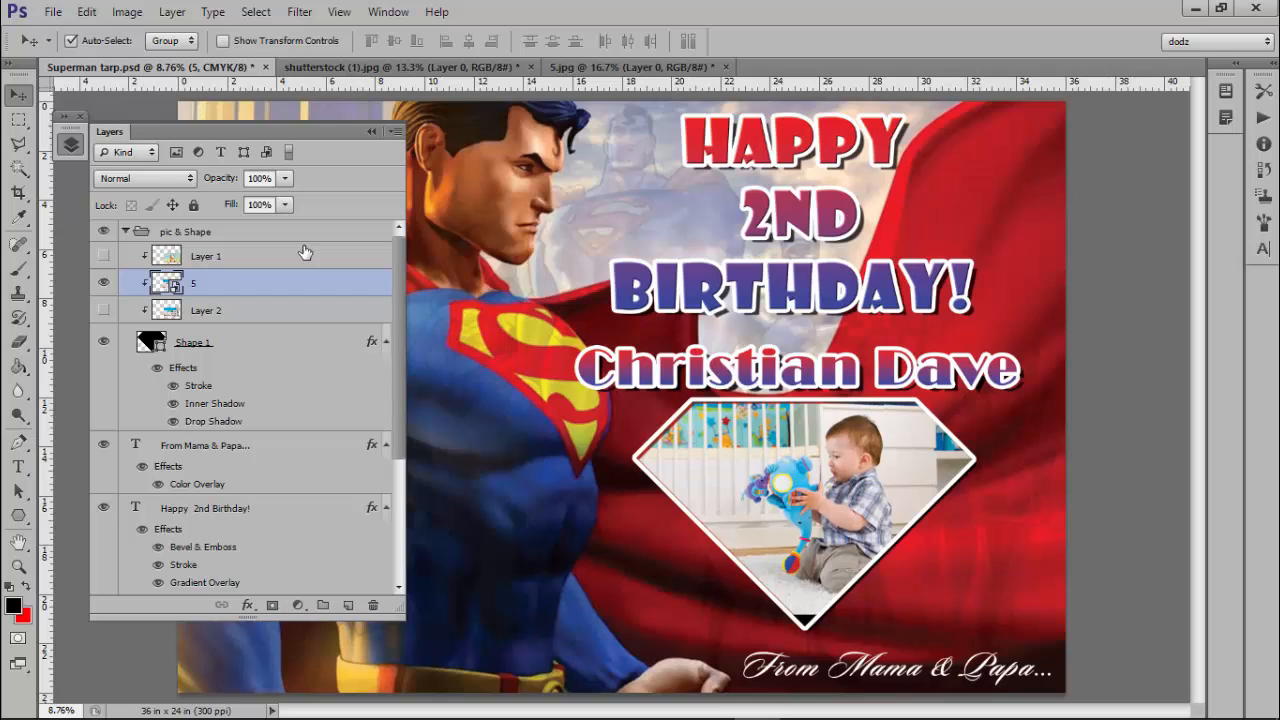
key(shift+Down)
key(shift+Down)
key(shift+Down)
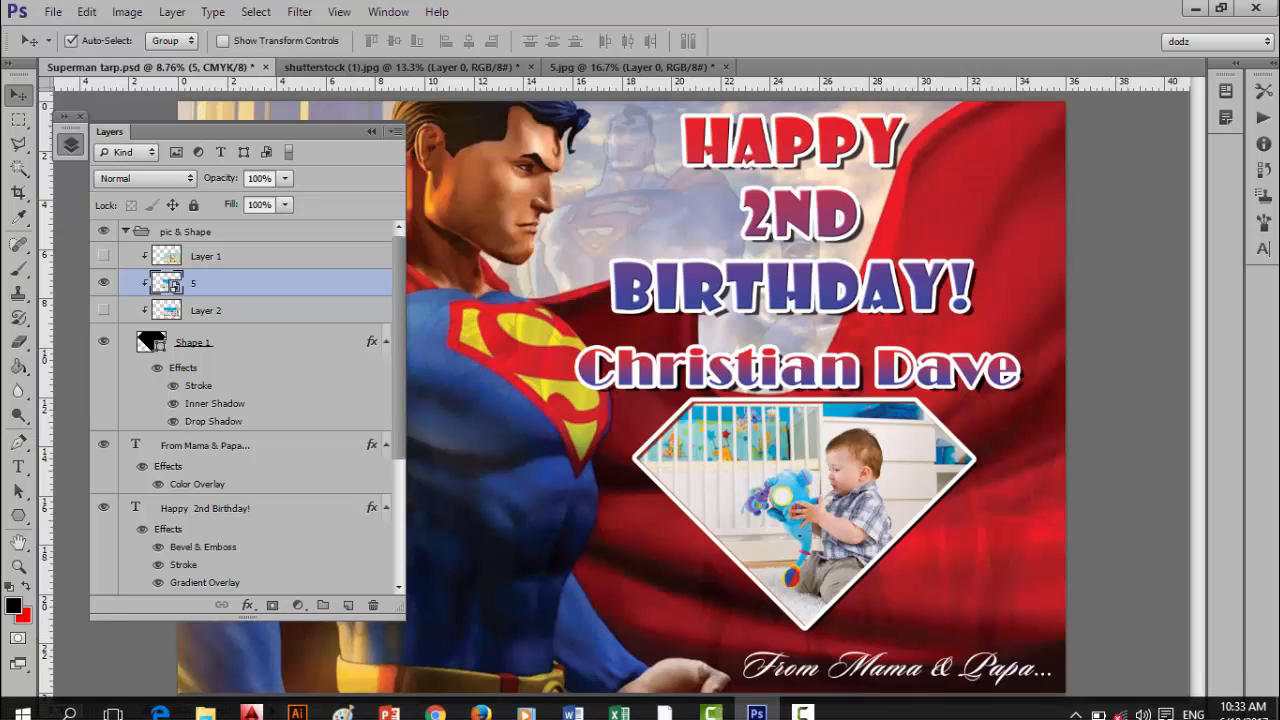
click(888, 665)
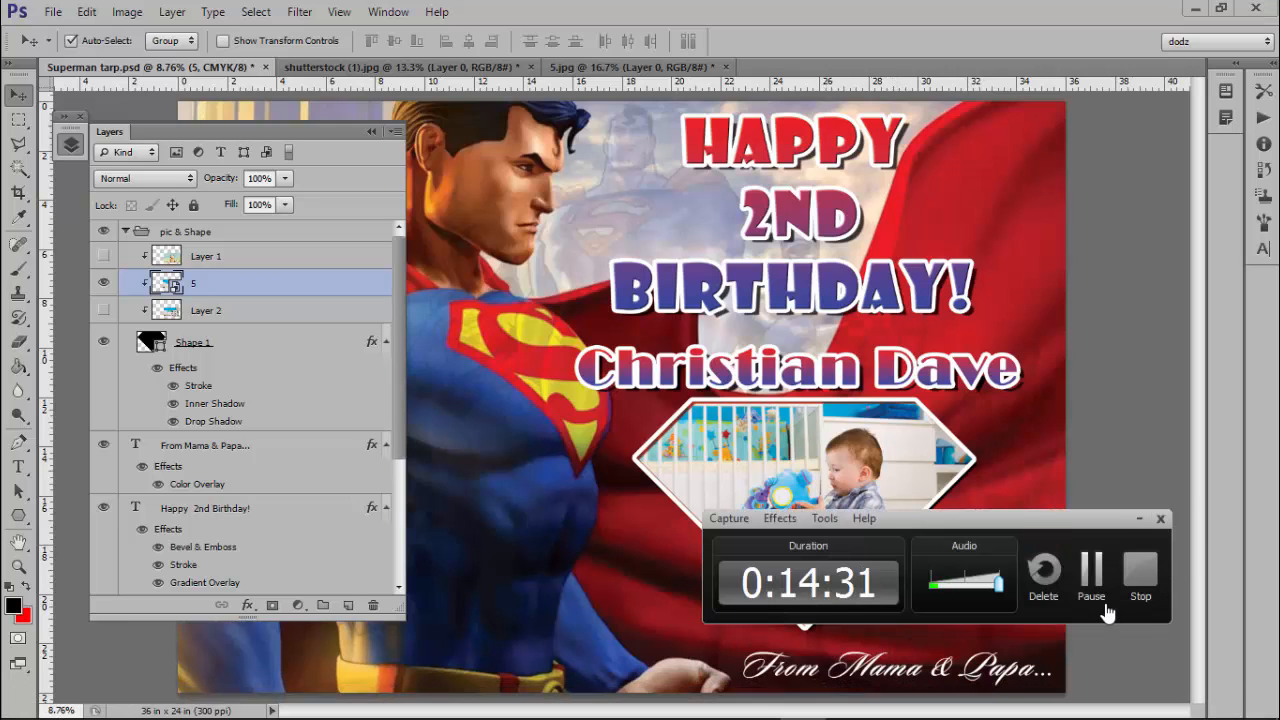
click(1140, 572)
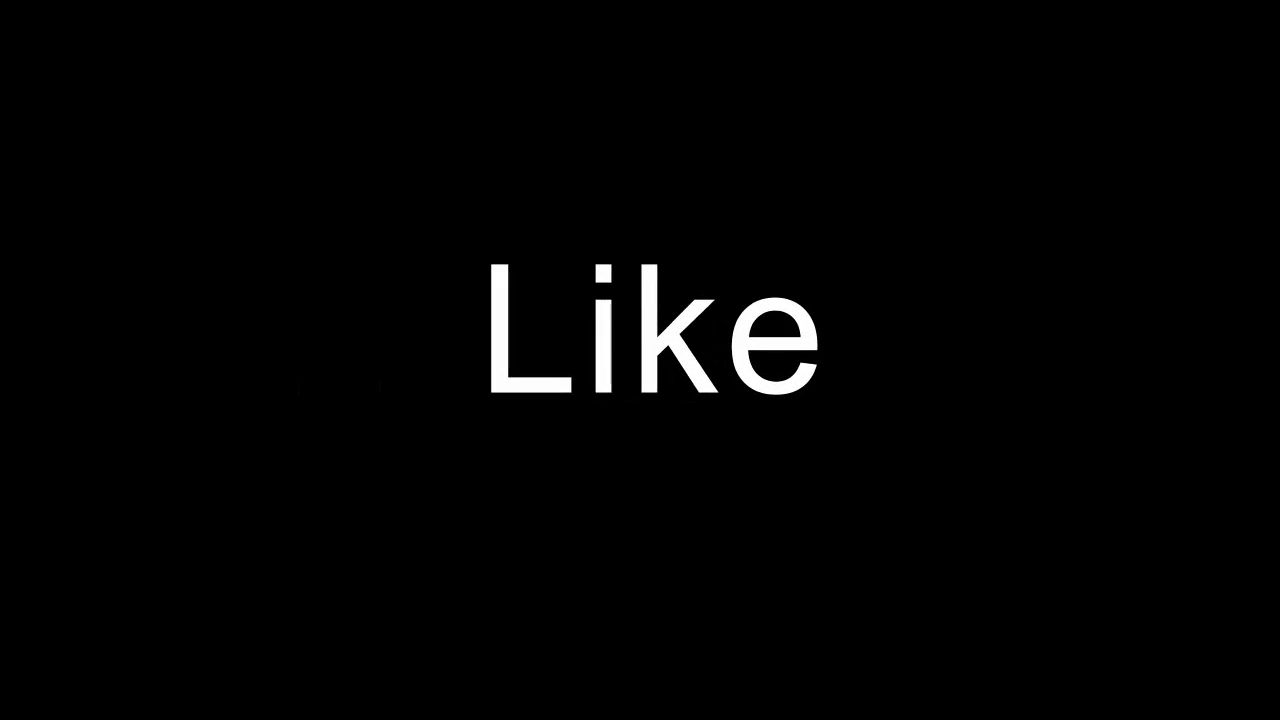